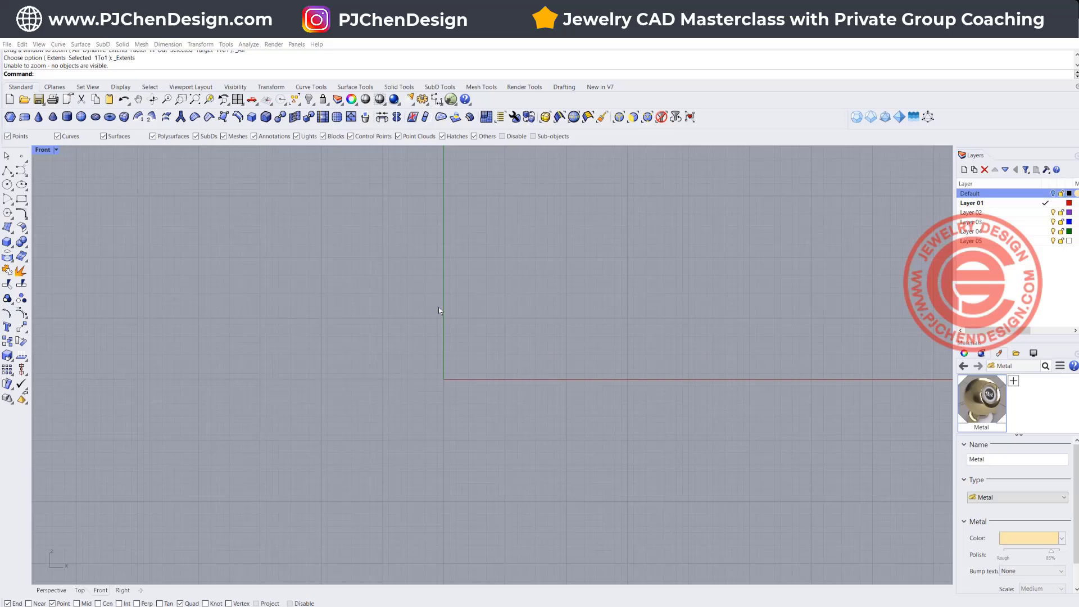
# - In the Front view, draw an ellipse centered at the origin with a horizontal 30 mm first axis and a shorter vertical second axis
pyautogui.moveTo(440, 310); pyautogui.dragTo(393, 307, button='right')
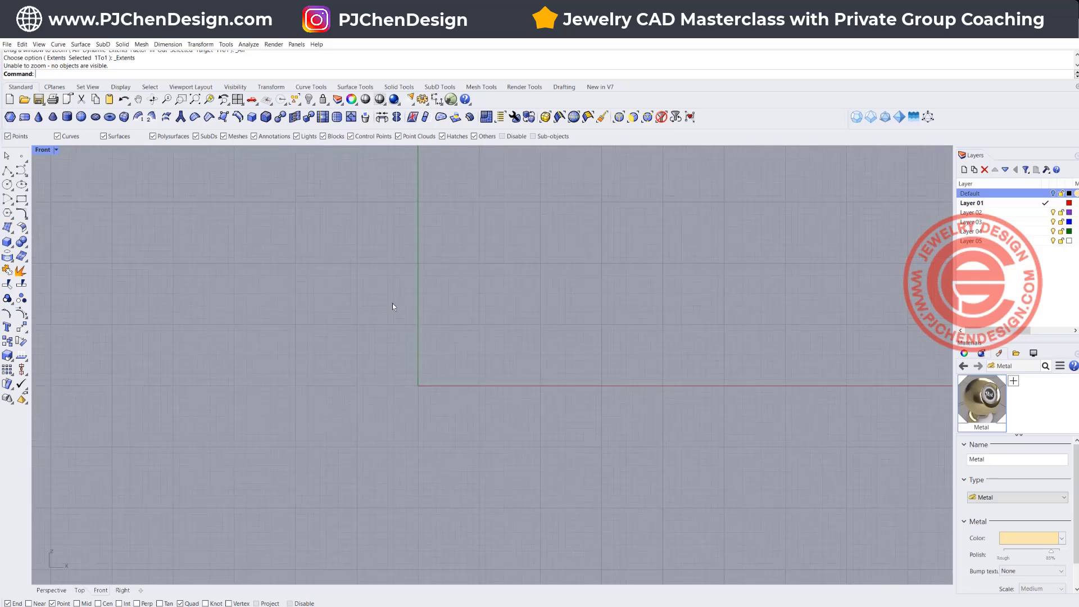
pyautogui.click(21, 184)
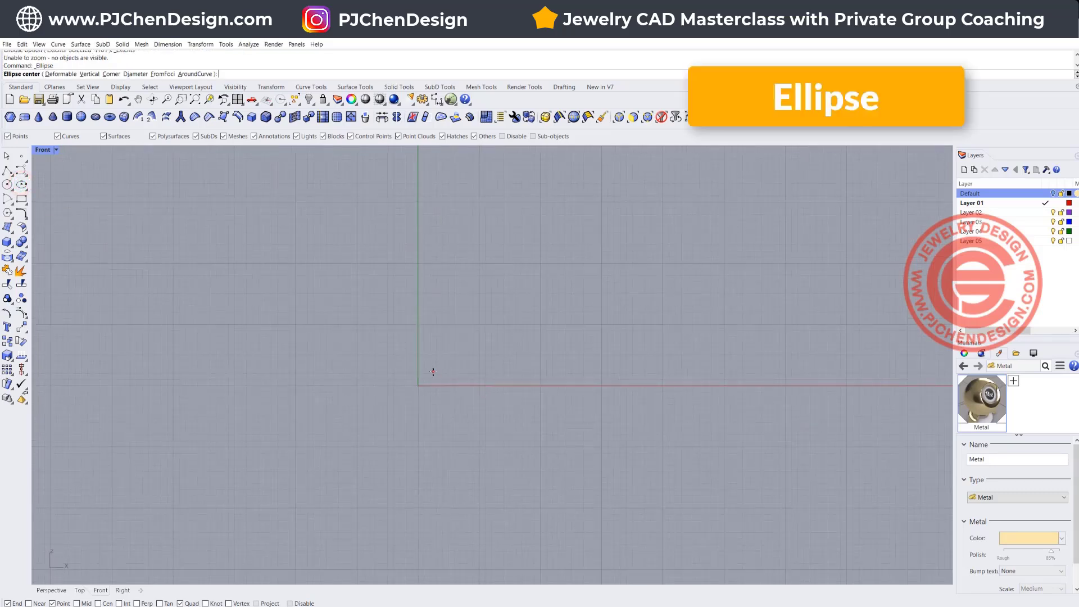
pyautogui.write('0')
pyautogui.press('Return')
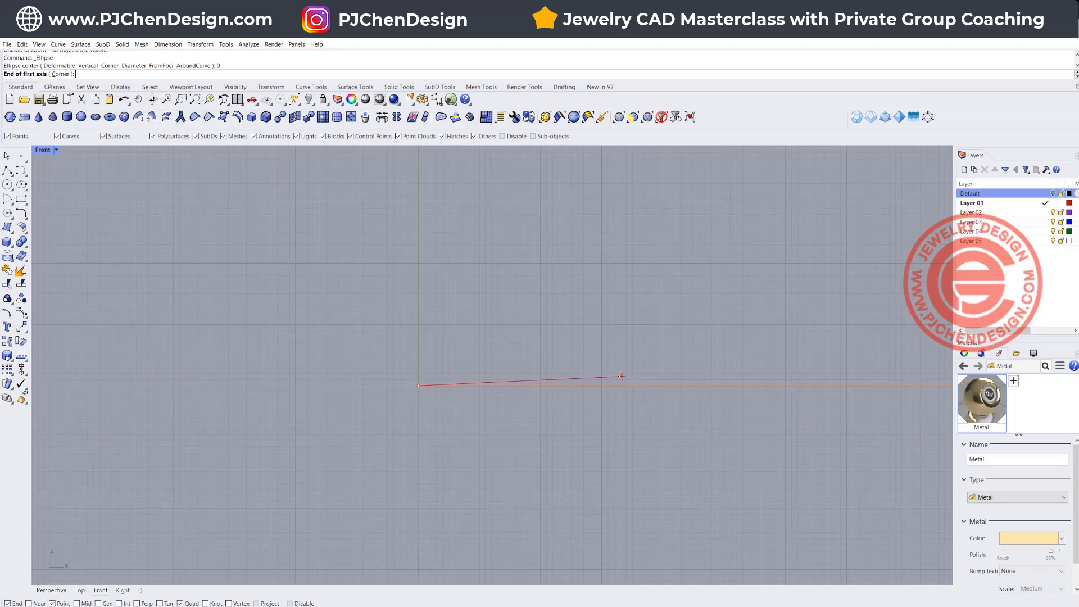
pyautogui.write('30')
pyautogui.press('Return')
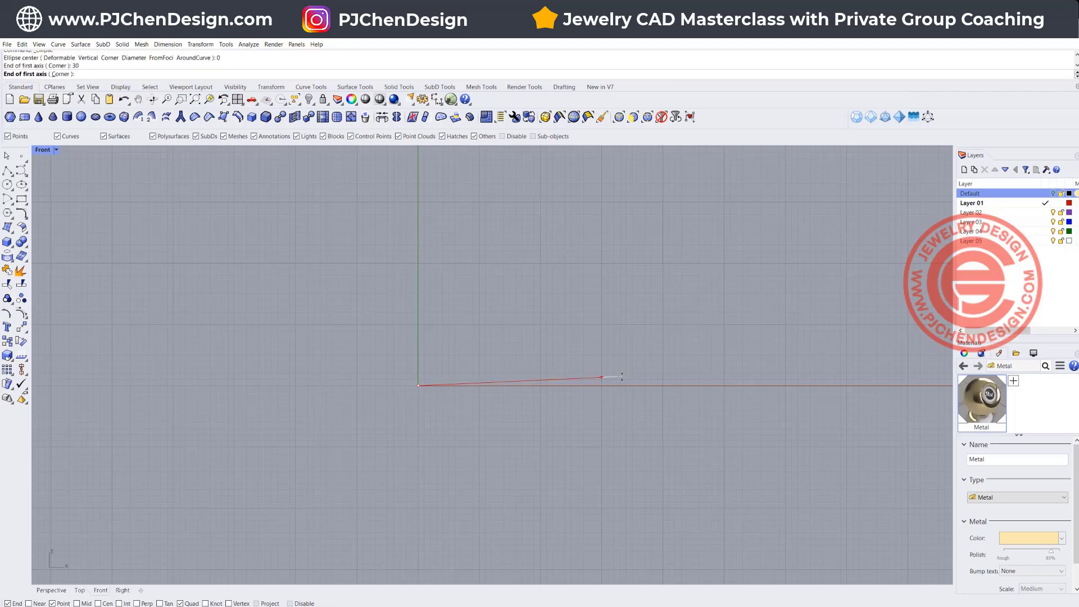
pyautogui.click(617, 385)
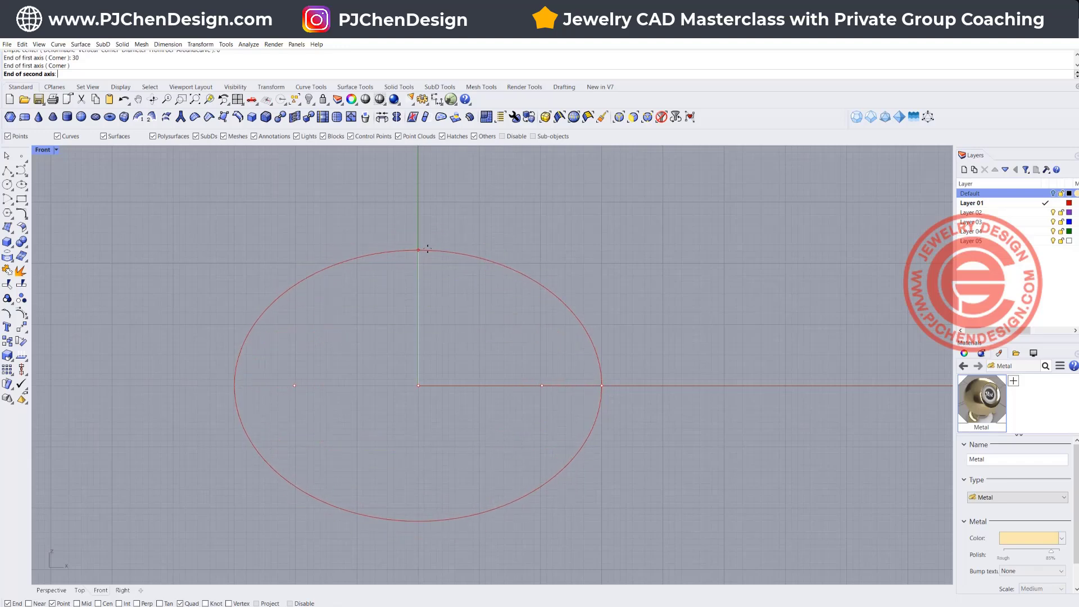
pyautogui.click(428, 249)
pyautogui.scroll(-3, 434, 269)
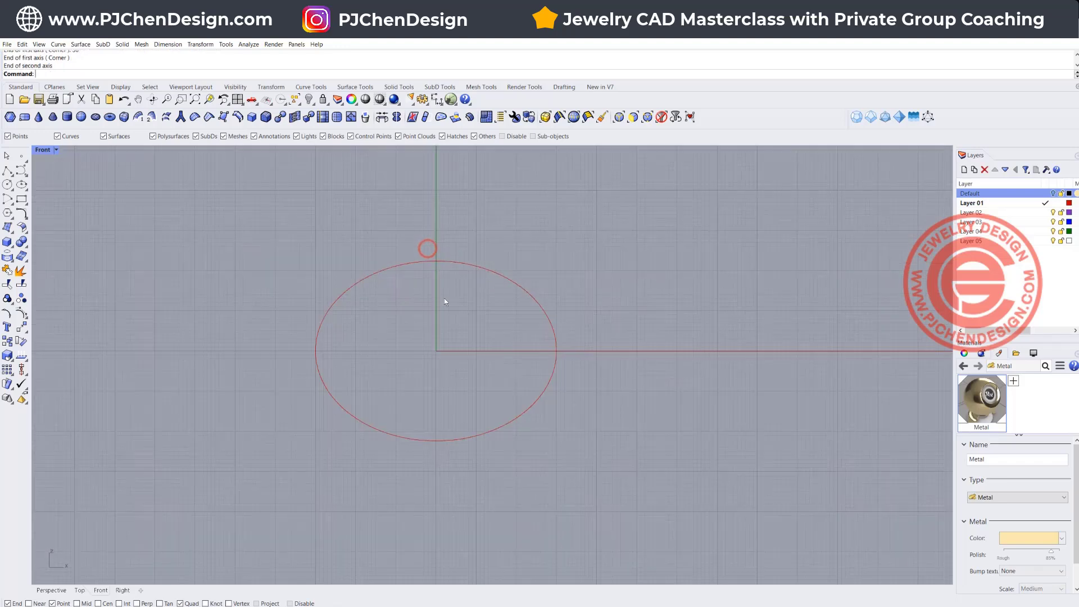
# - Draw a horizontal line with the Polyline tool across the lower part of the ellipse, extending past both sides
pyautogui.click(8, 171)
pyautogui.click(248, 401)
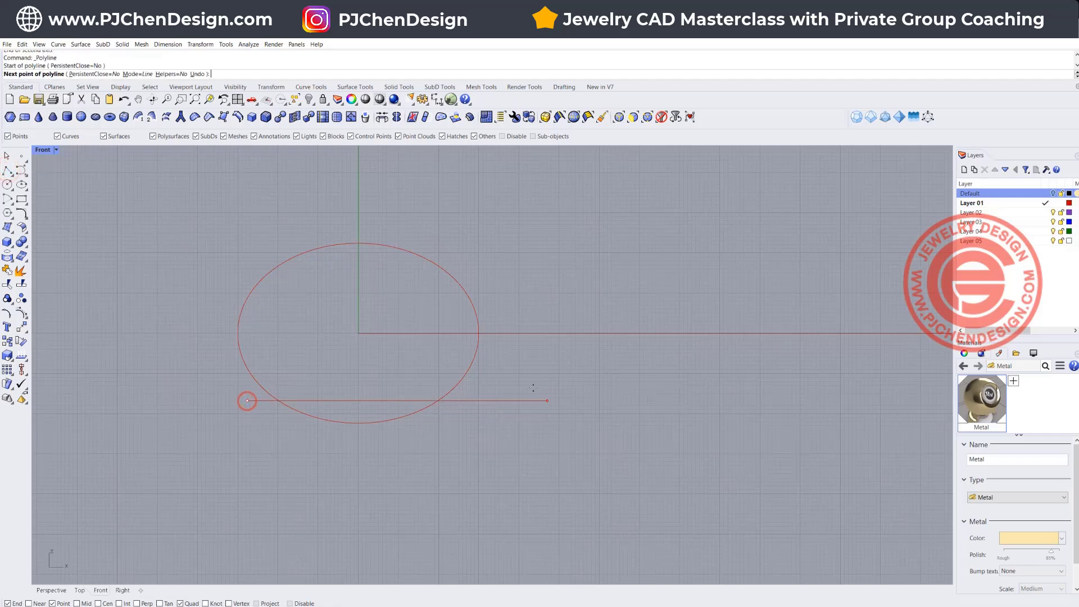
pyautogui.click(509, 389)
pyautogui.press('Return')
# - Trim off the part of the ellipse below the horizontal line, using the line as cutter, and delete the line
pyautogui.click(483, 401)
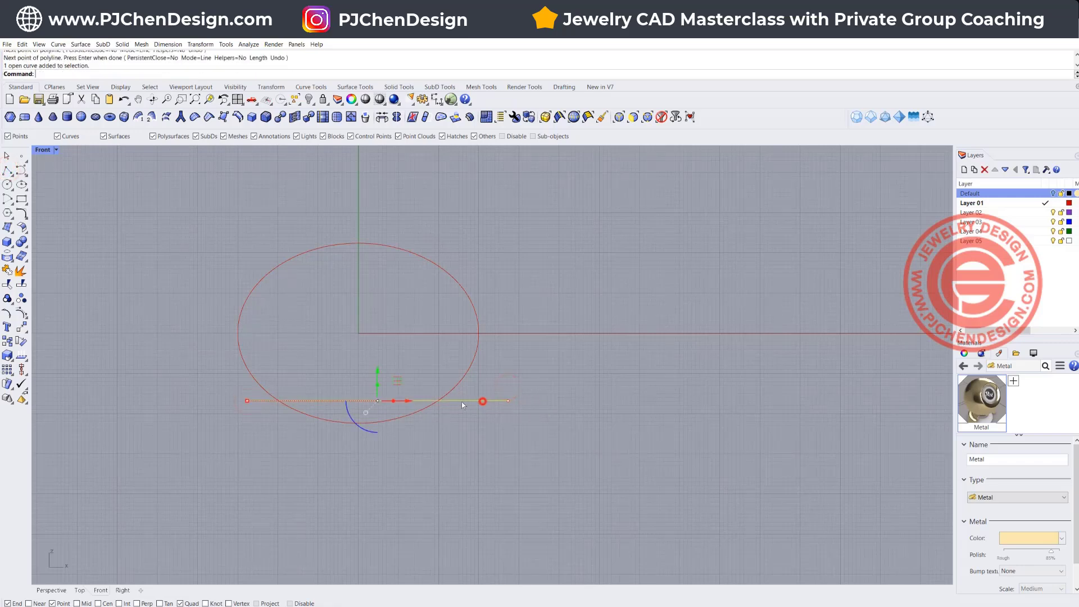
pyautogui.moveTo(376, 370)
pyautogui.mouseDown()
pyautogui.moveTo(368, 384)
pyautogui.moveTo(378, 371)
pyautogui.mouseUp()
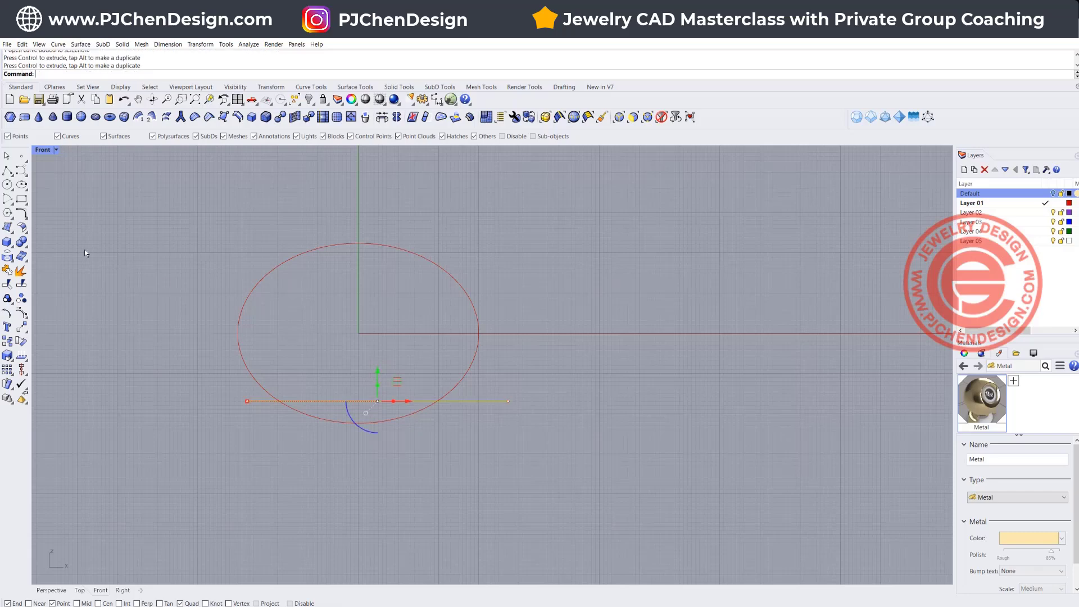
pyautogui.click(7, 283)
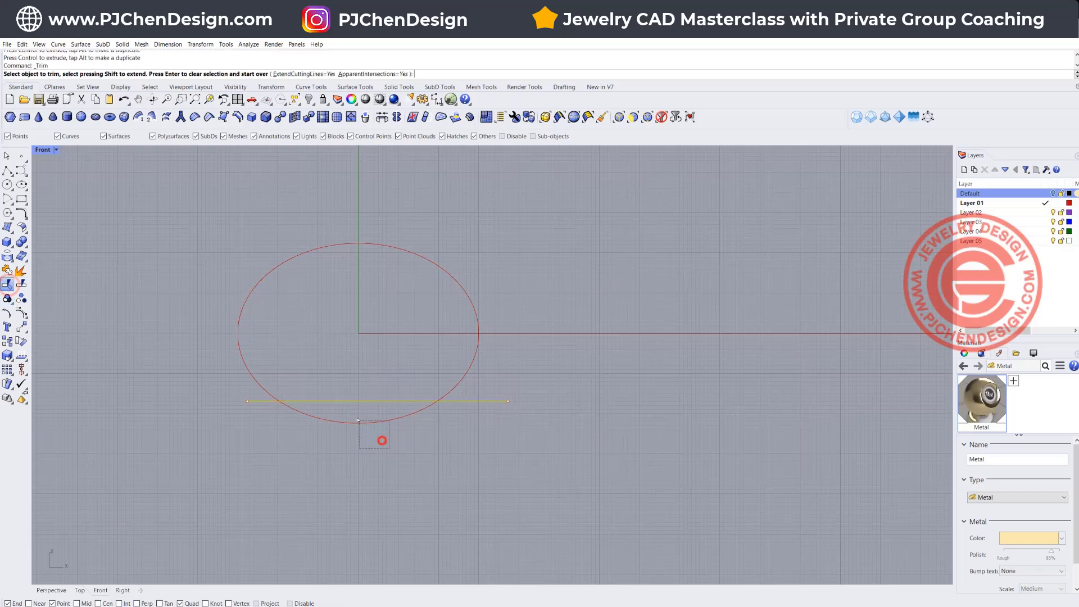
pyautogui.click(380, 423)
pyautogui.press('Return')
pyautogui.click(472, 402)
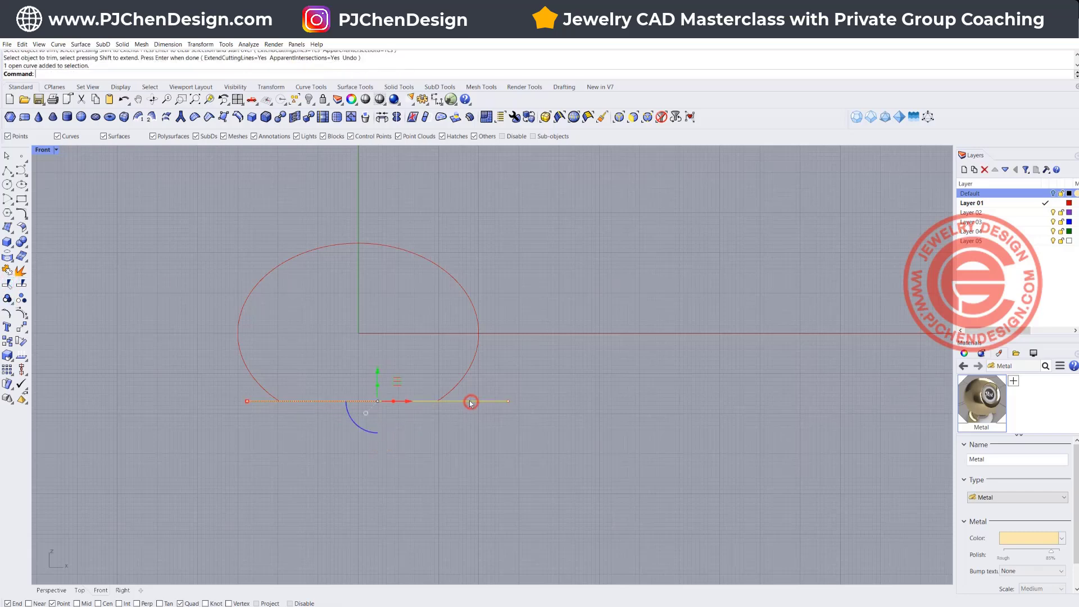
pyautogui.press('Delete')
pyautogui.scroll(-3, 339, 322)
pyautogui.scroll(2, 310, 313)
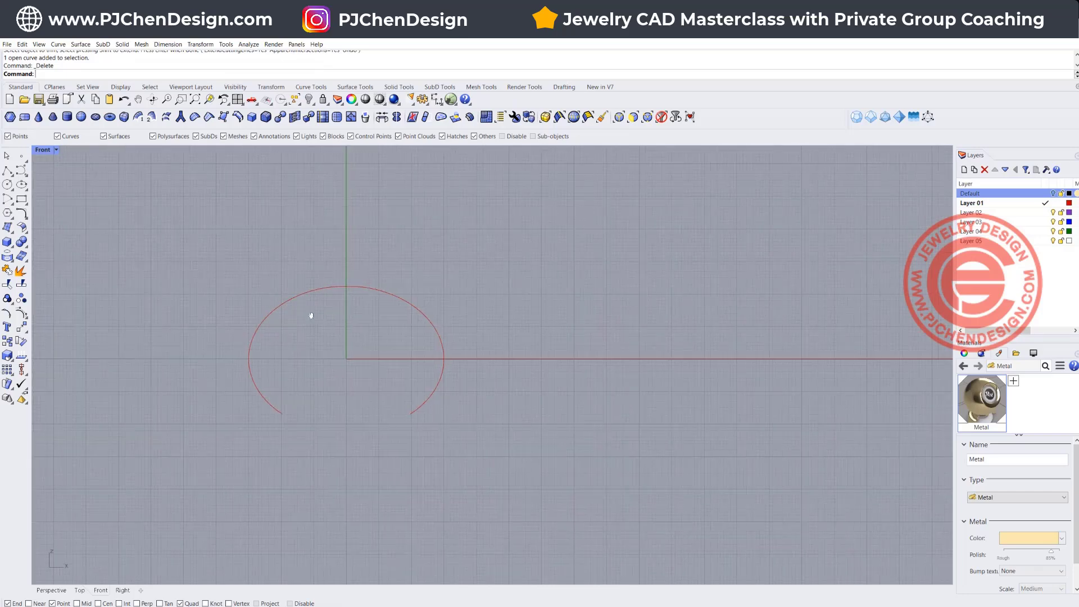
# - Measure the open ellipse curve with the Length command and copy the resulting value
pyautogui.click(427, 360)
pyautogui.moveTo(469, 366); pyautogui.dragTo(448, 367, button='right')
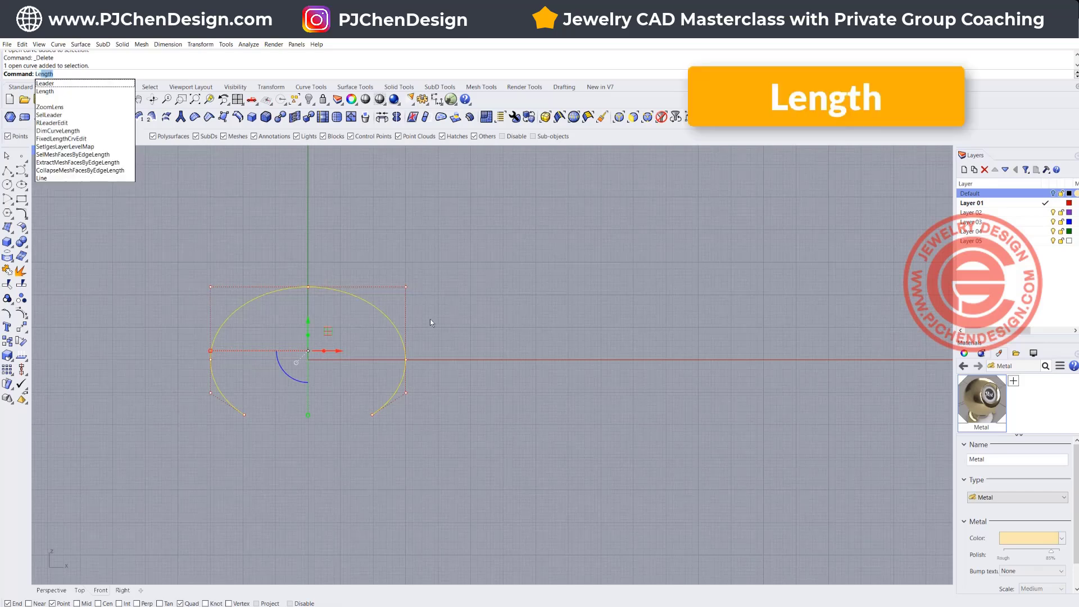
pyautogui.press('Return')
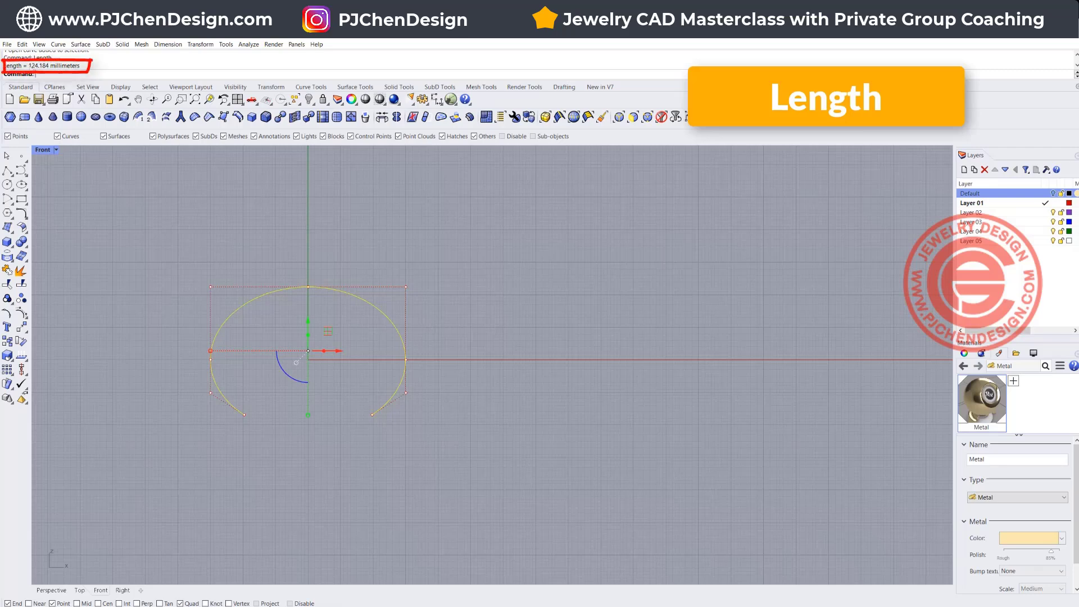
pyautogui.moveTo(29, 65); pyautogui.dragTo(48, 66)
pyautogui.hotkey('ctrl', 'c')
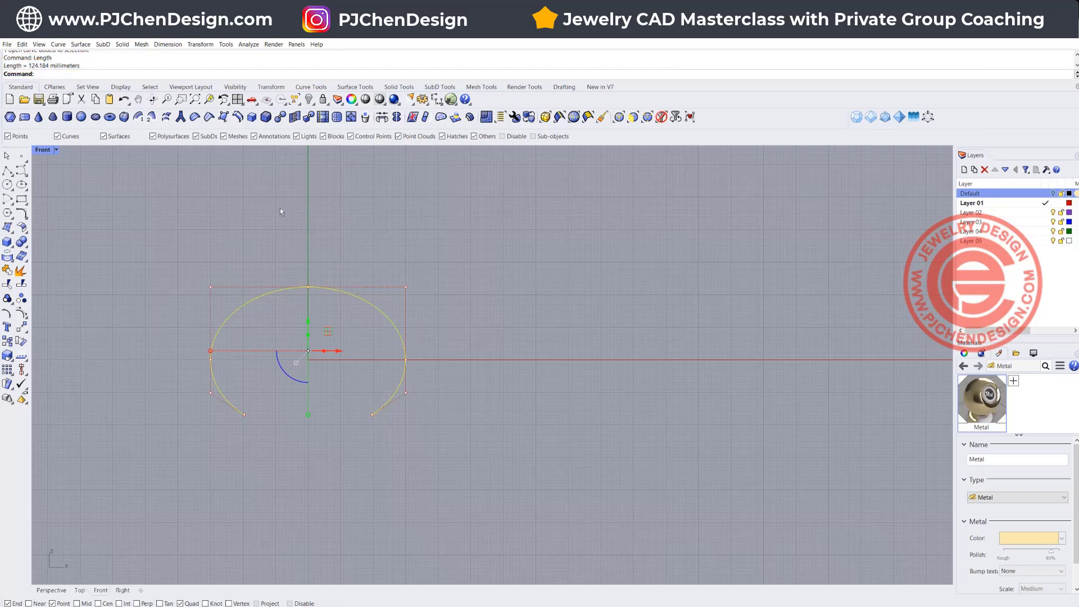
# - In the Top view, draw a horizontal line above the X axis, using the copied curve length of 124.184 mm
pyautogui.click(342, 220)
pyautogui.doubleClick(40, 149)
pyautogui.moveTo(455, 243); pyautogui.dragTo(229, 243, button='right')
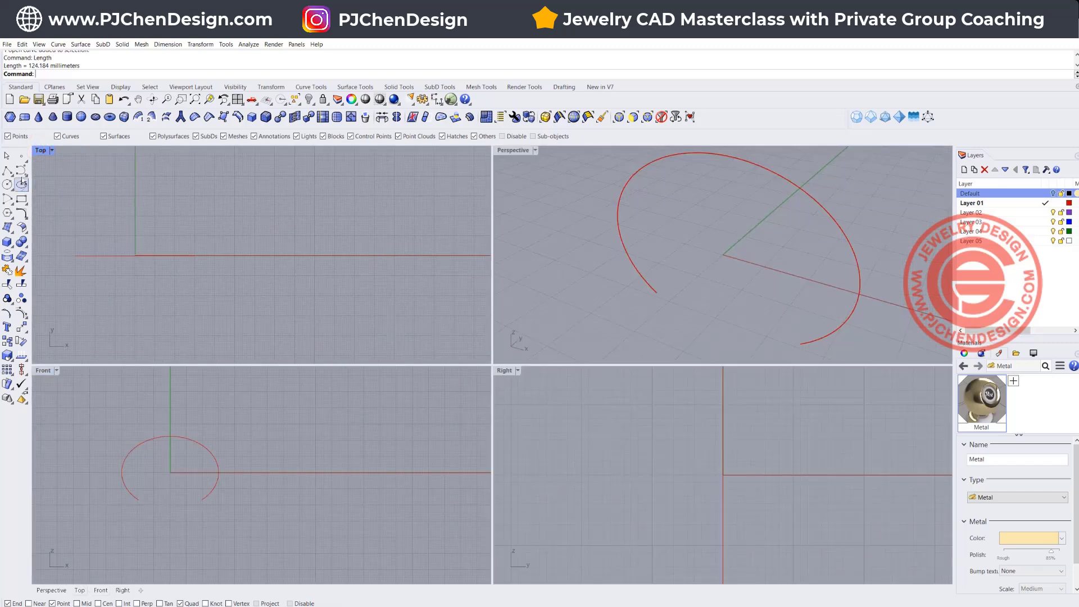
pyautogui.click(7, 170)
pyautogui.click(210, 197)
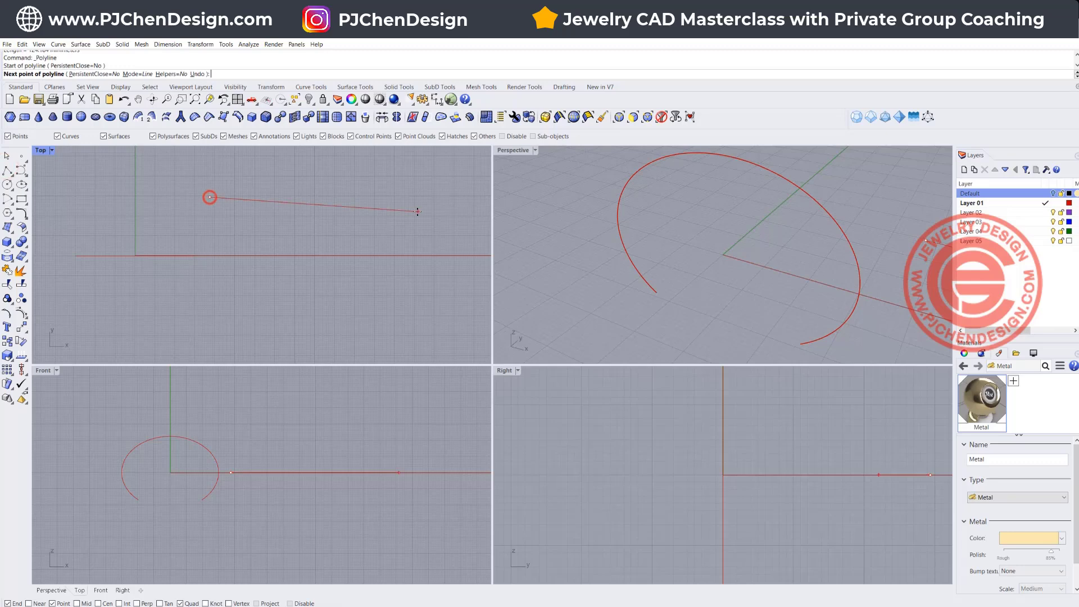
pyautogui.hotkey('ctrl', 'v')
pyautogui.press('Return')
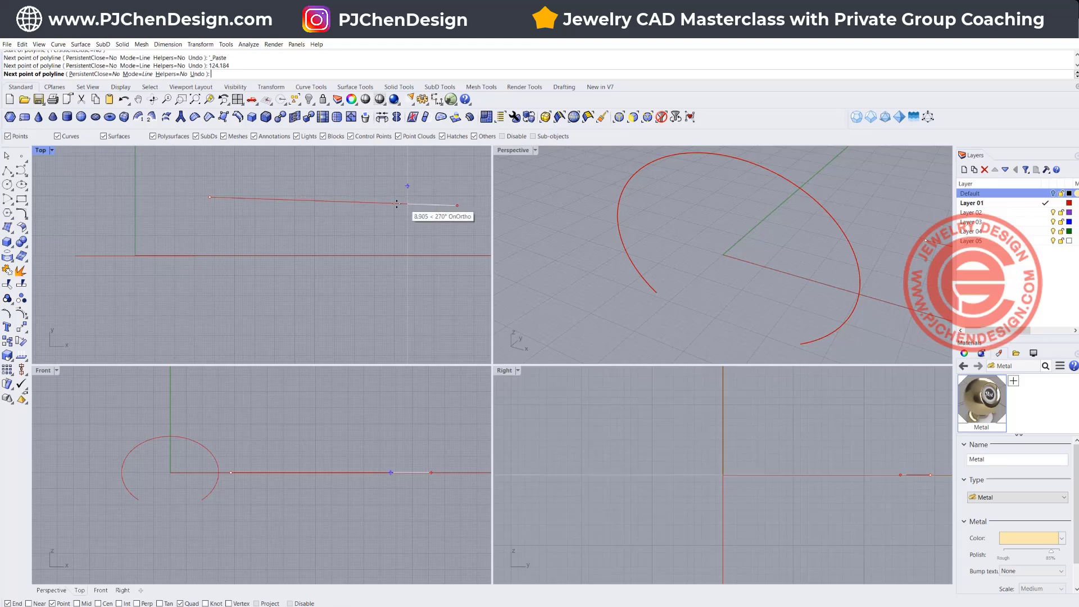
pyautogui.click(466, 197)
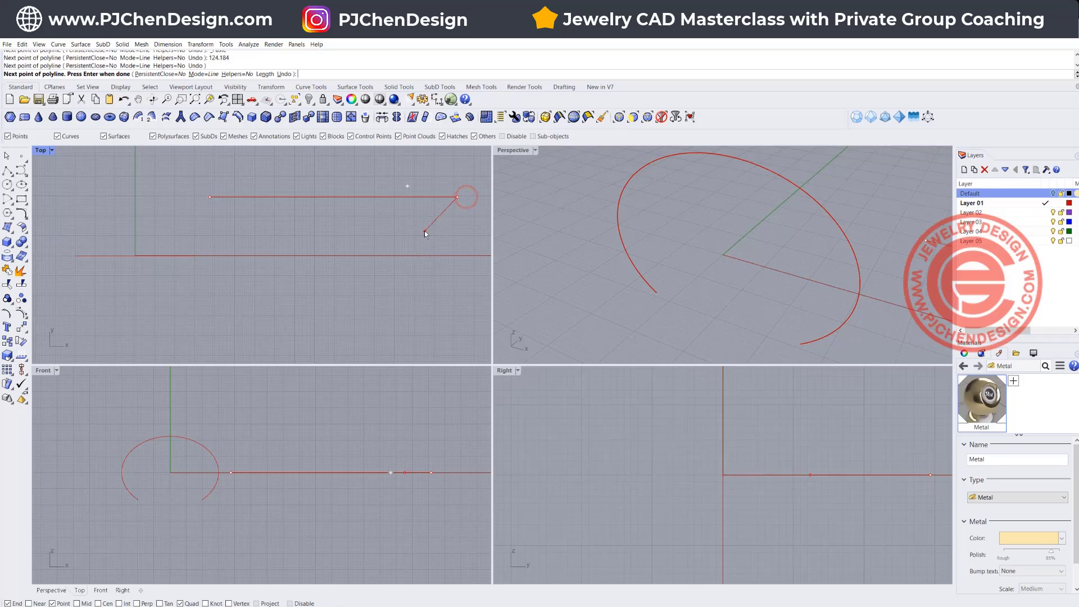
pyautogui.press('Return')
pyautogui.click(365, 198)
pyautogui.scroll(-8, 751, 270)
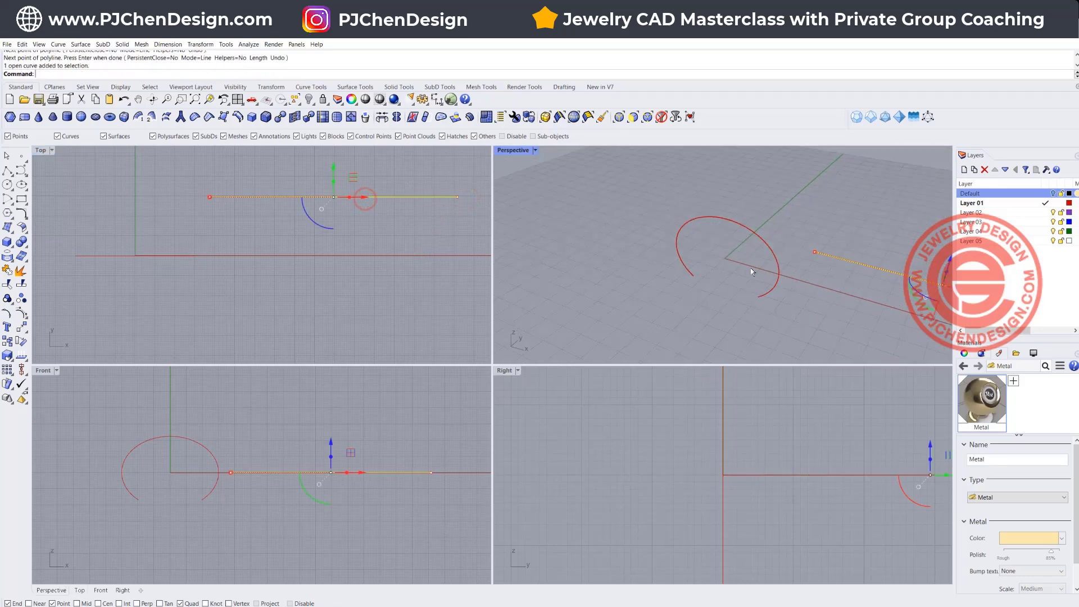
pyautogui.keyDown('shift'); pyautogui.moveTo(648, 244); pyautogui.dragTo(565, 206, button='right'); pyautogui.keyUp('shift')
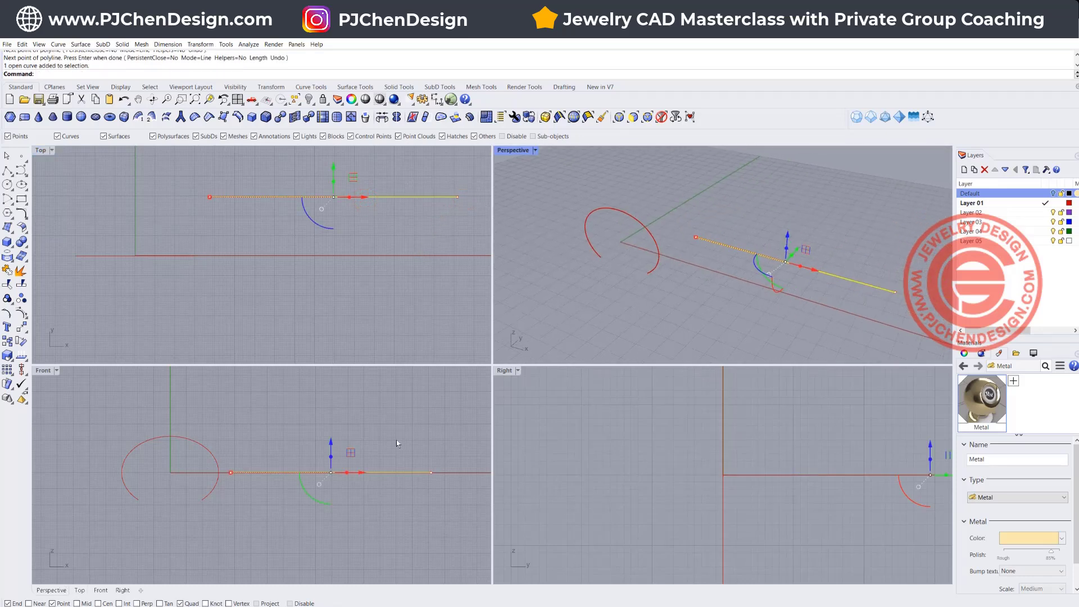
pyautogui.click(726, 284)
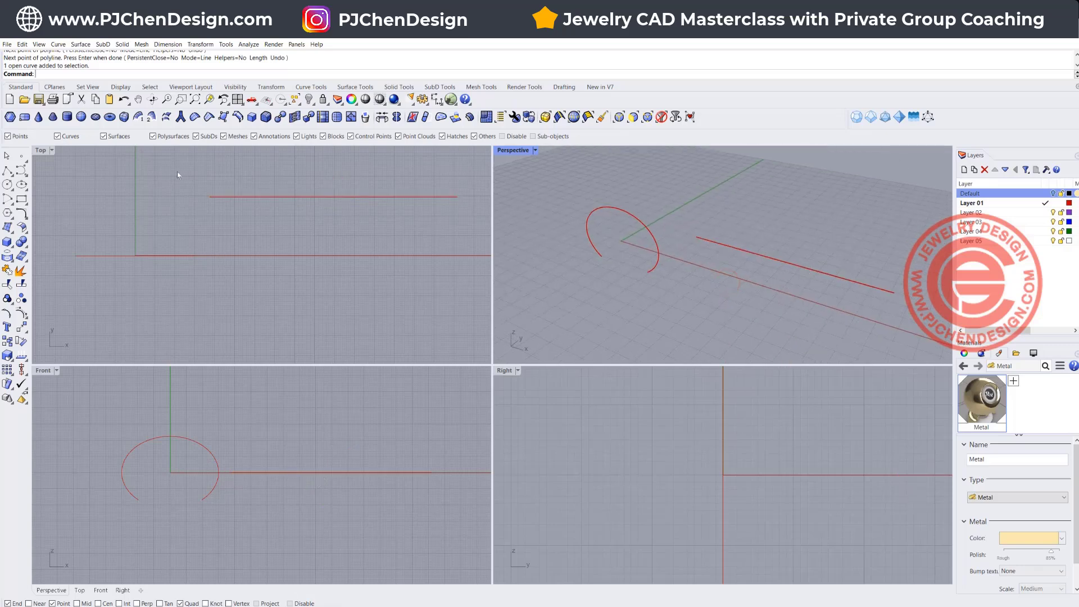
# - With midpoint snapping enabled, draw a center-based rectangle in the Top view on the line's midpoint, slightly shorter than the line
pyautogui.doubleClick(38, 151)
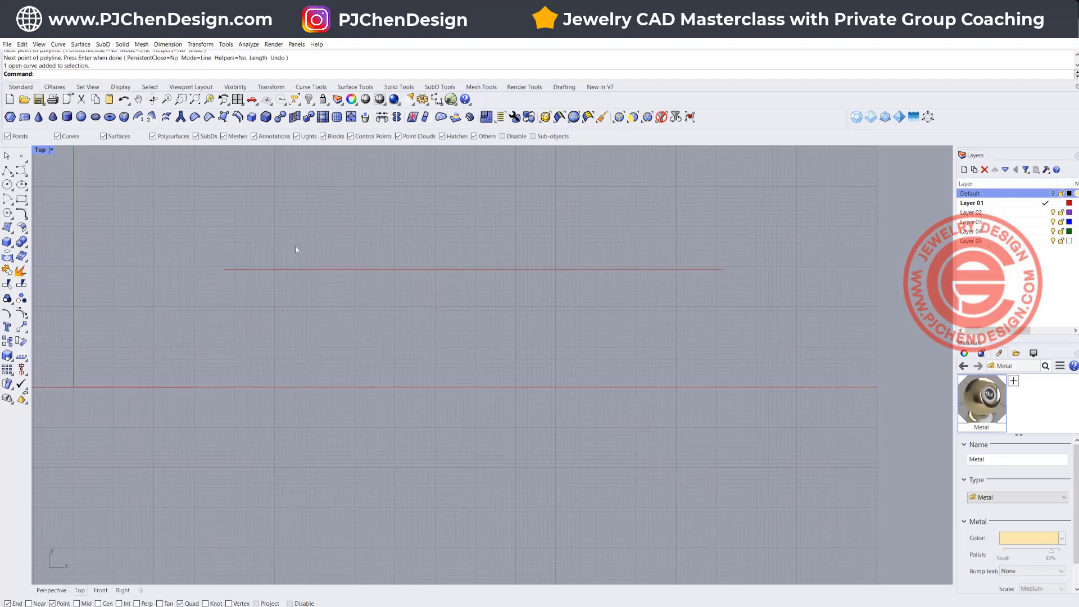
pyautogui.click(21, 199)
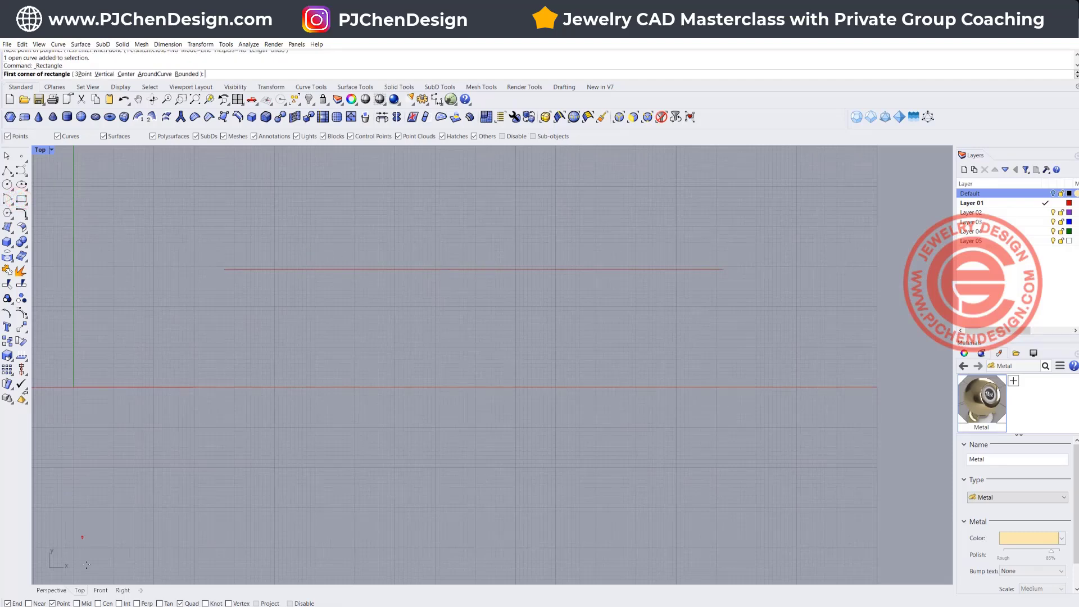
pyautogui.click(76, 603)
pyautogui.click(126, 73)
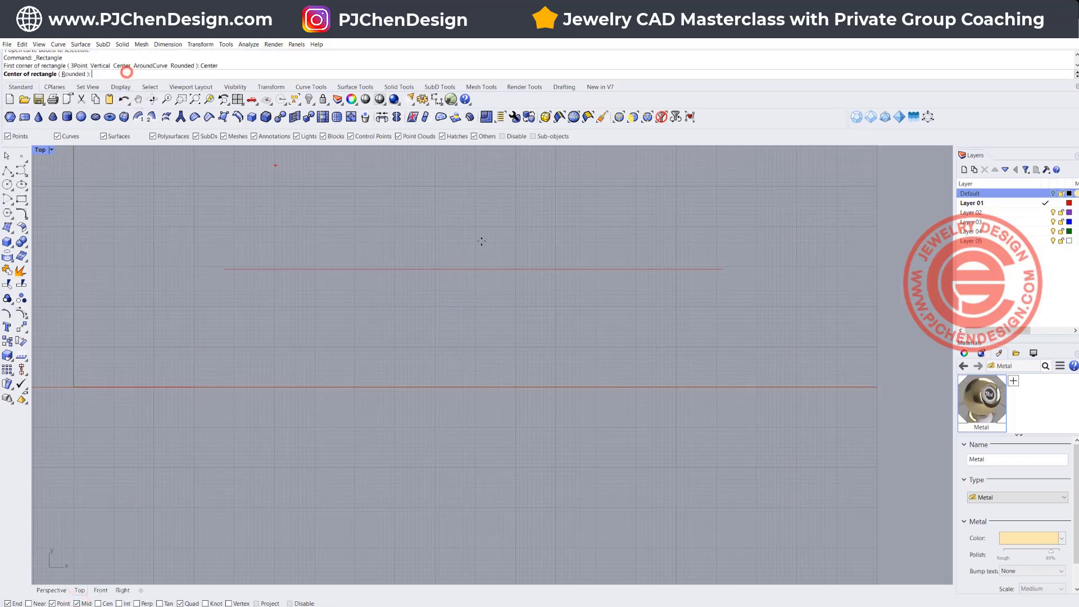
pyautogui.click(475, 270)
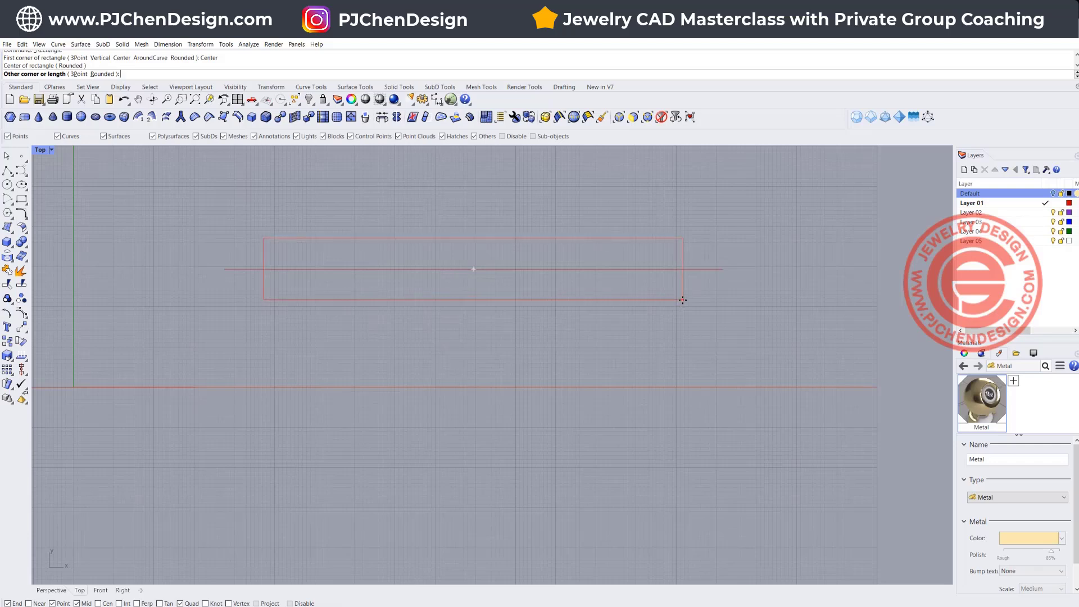
pyautogui.click(686, 300)
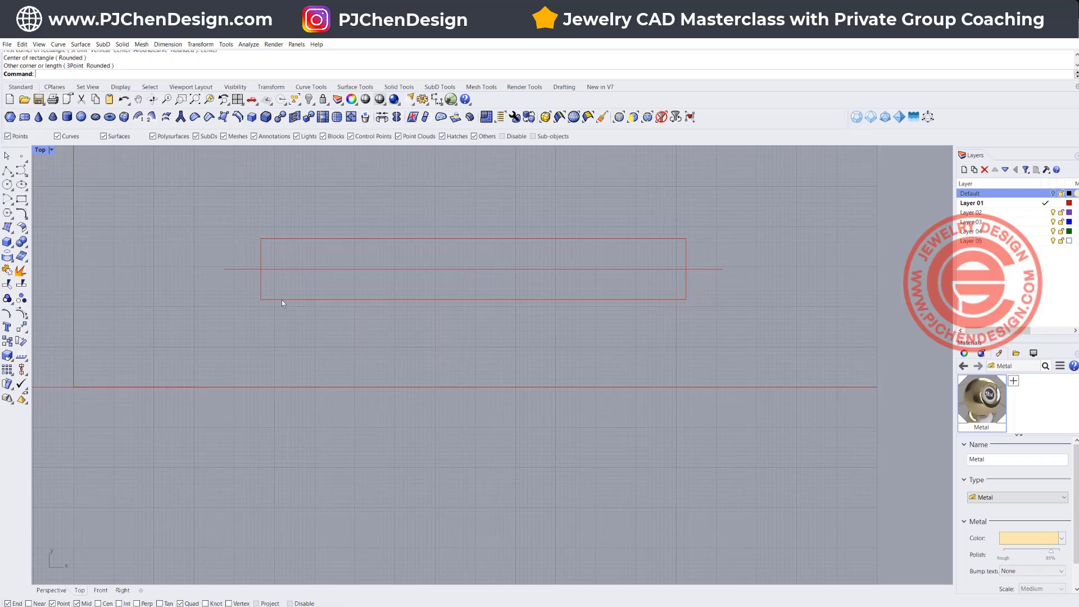
# - Try a start-end-point arc between the corners of the rectangle's left short side, bulging to the line's end, and delete it
pyautogui.click(11, 201)
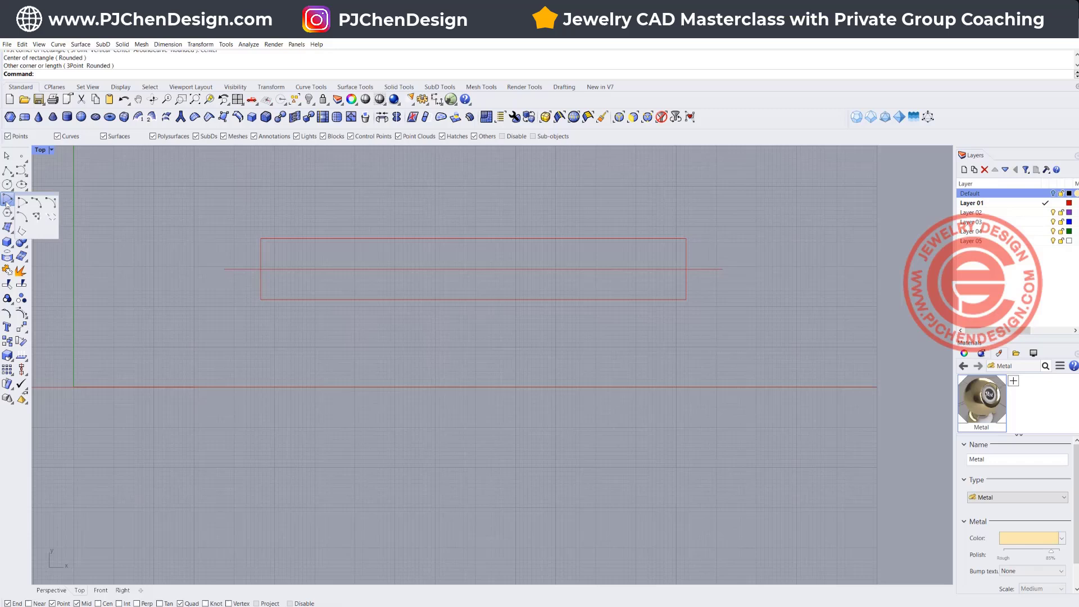
pyautogui.click(37, 203)
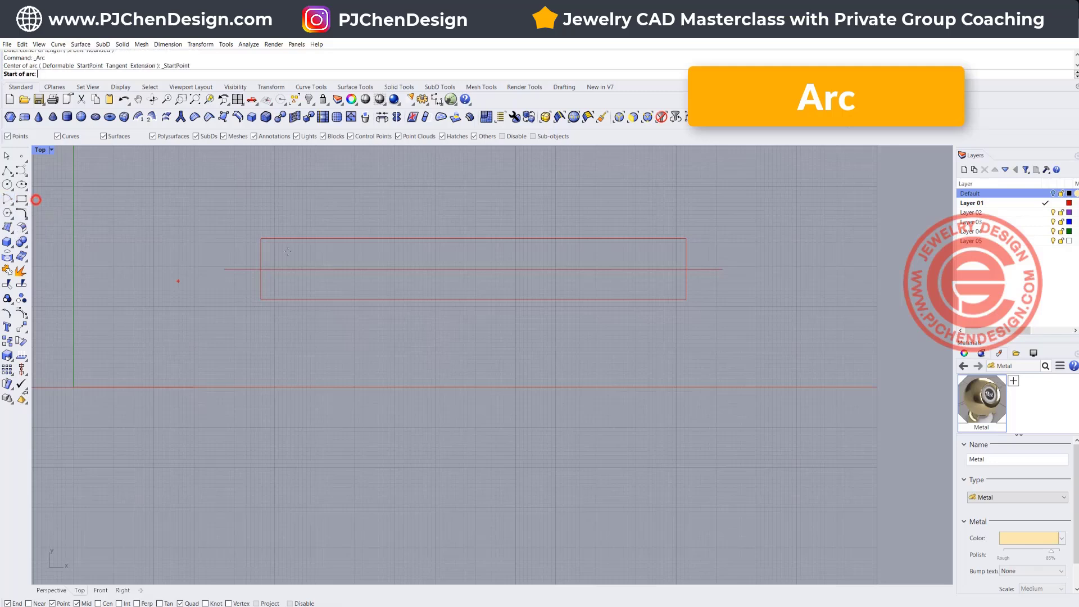
pyautogui.click(261, 238)
pyautogui.click(260, 299)
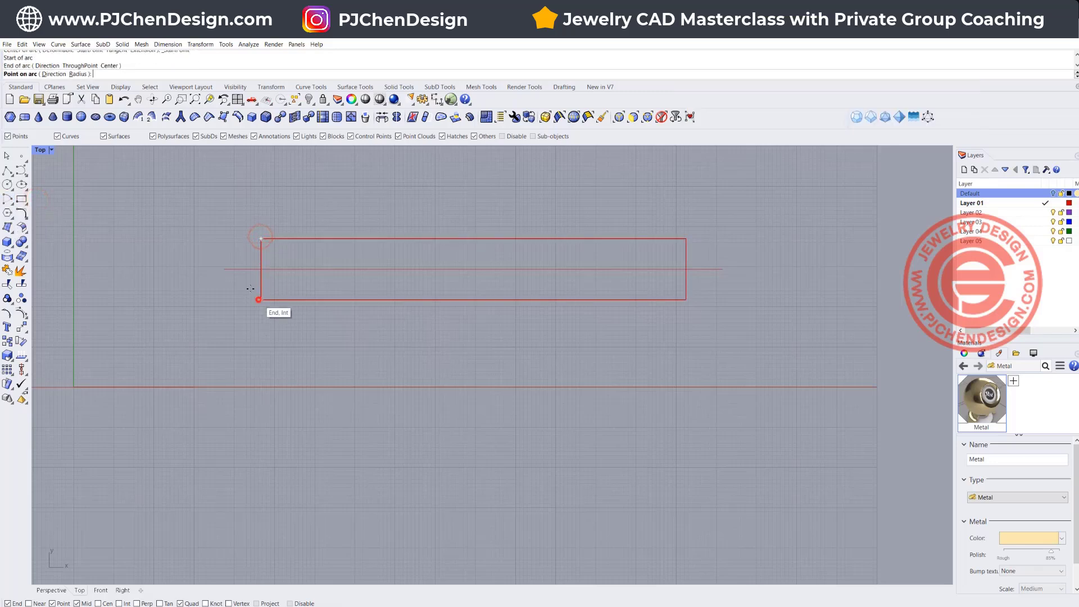
pyautogui.click(224, 273)
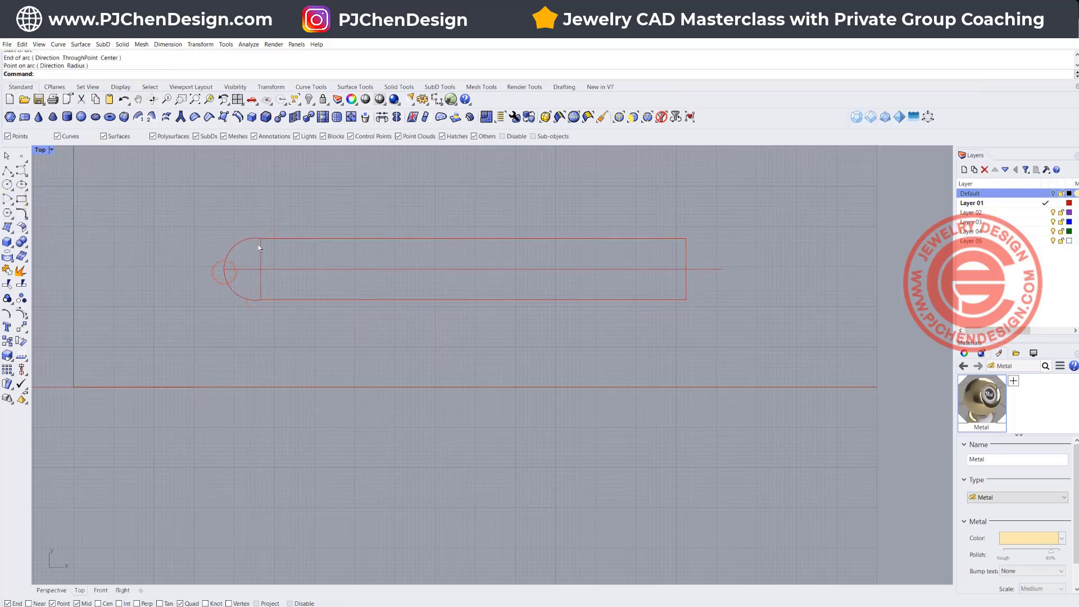
pyautogui.scroll(4, 258, 245)
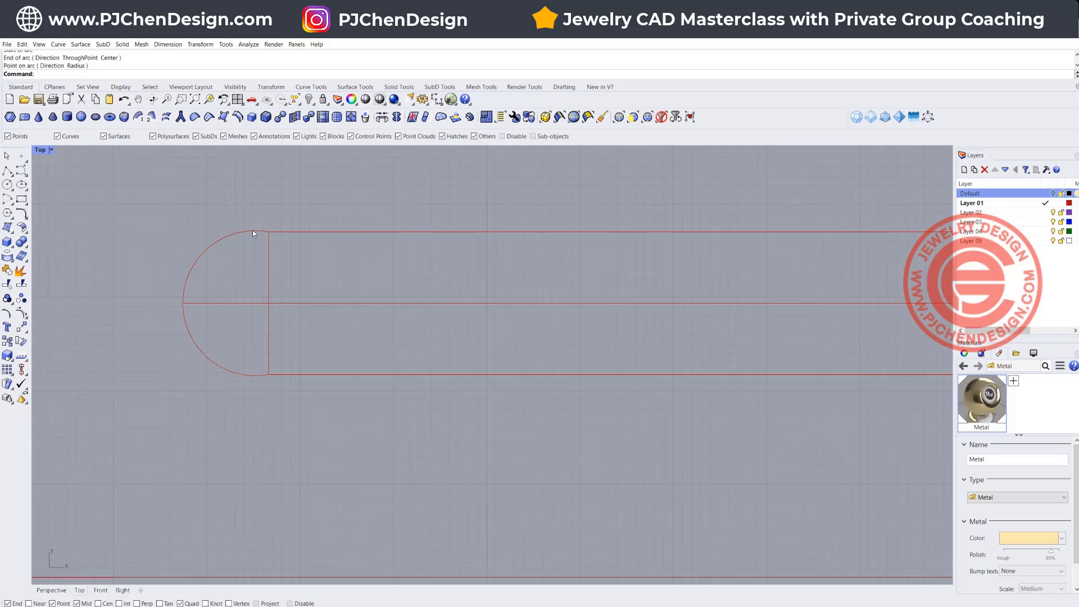
pyautogui.click(251, 231)
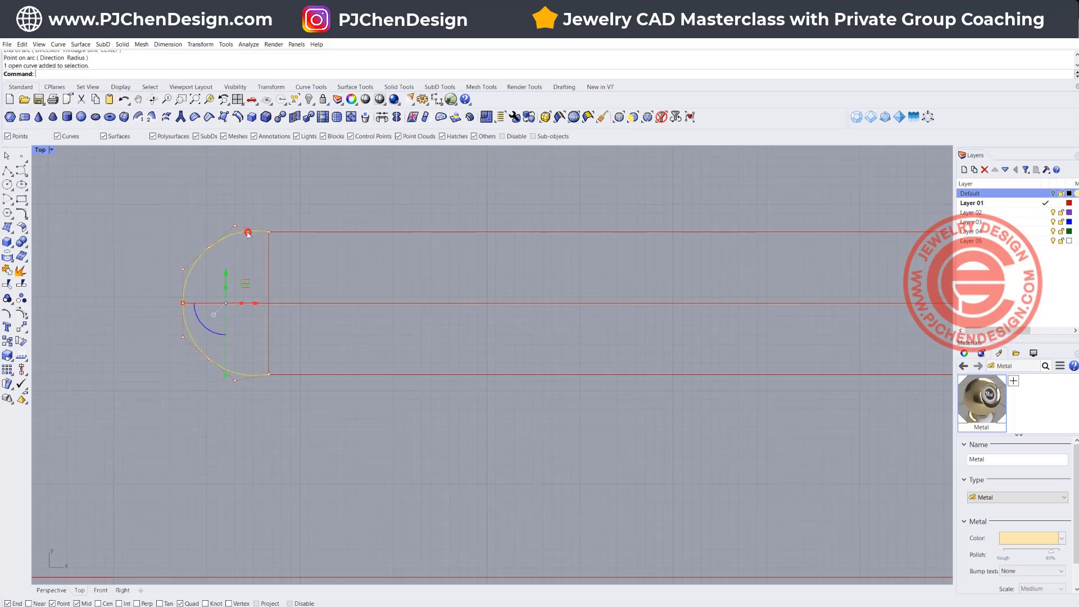
pyautogui.press('Delete')
# - Lengthen the rectangle along the line by scaling it horizontally about its center, bringing its short sides nearer the line's ends
pyautogui.click(270, 267)
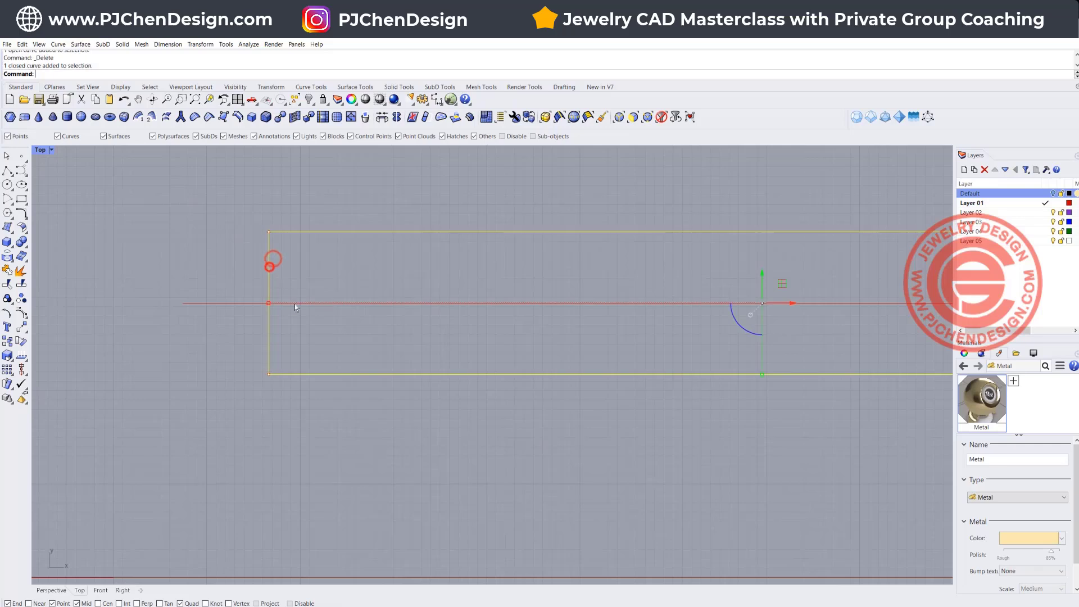
pyautogui.moveTo(269, 303); pyautogui.dragTo(241, 310)
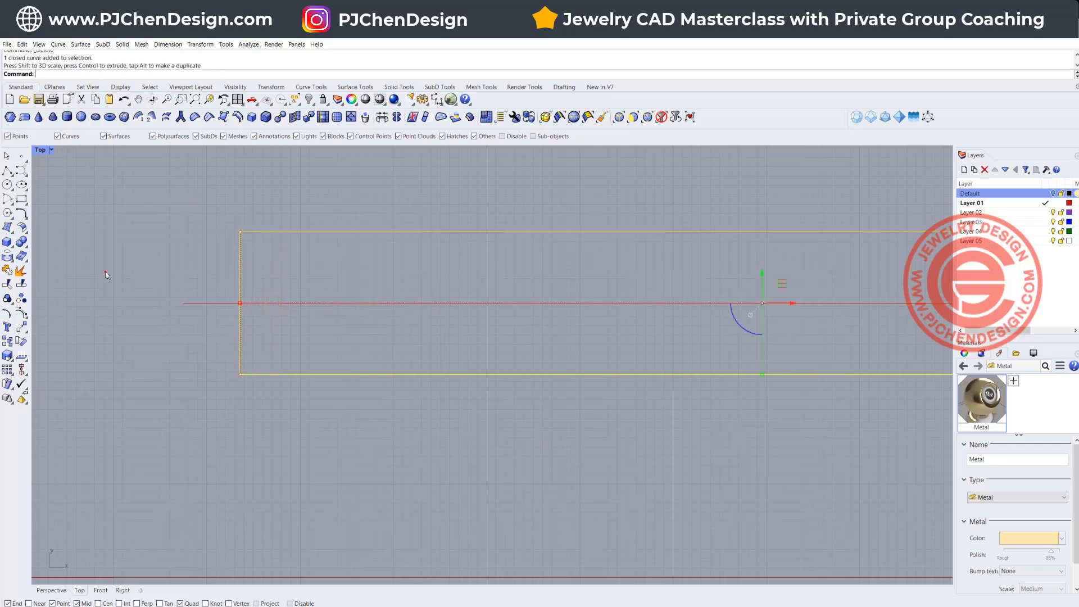
# - Draw a start-end-point arc between the corners of the rectangle's left short side, bulging to the center line's left end
pyautogui.click(105, 272)
pyautogui.click(8, 202)
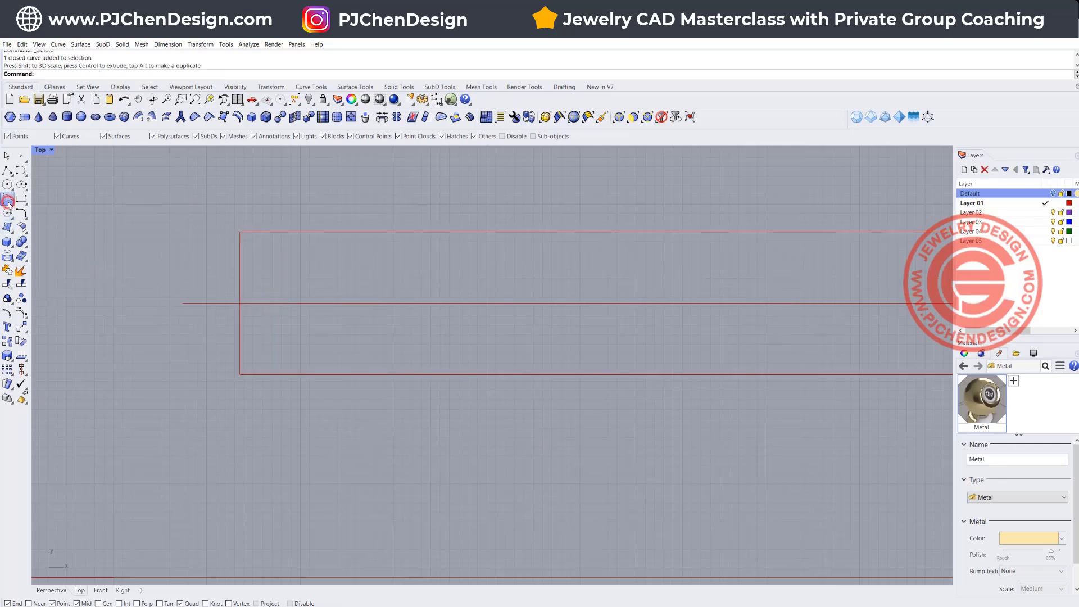
pyautogui.click(39, 200)
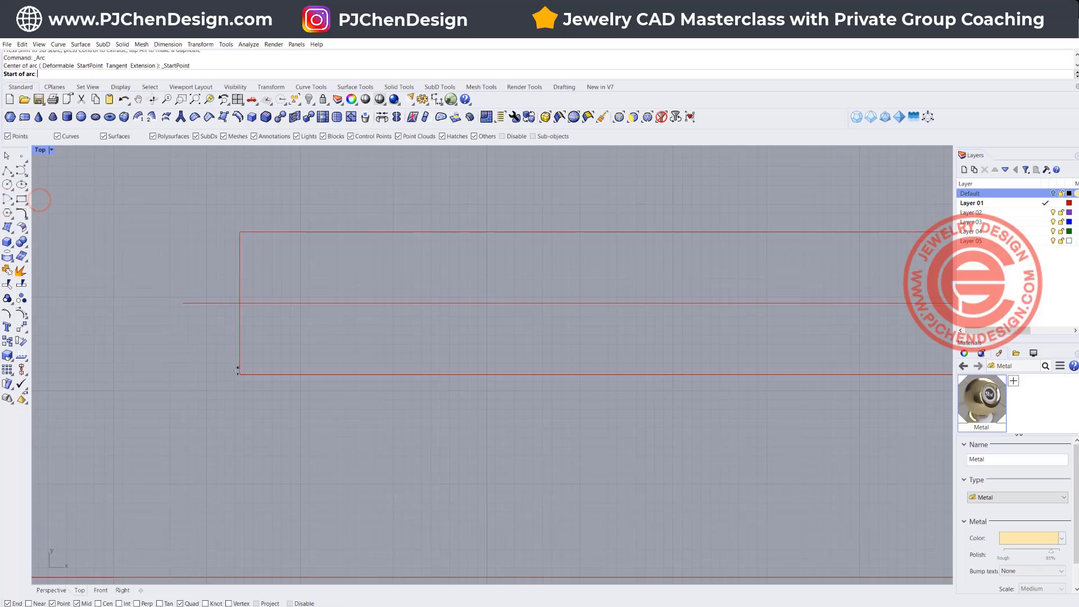
pyautogui.click(240, 374)
pyautogui.click(242, 232)
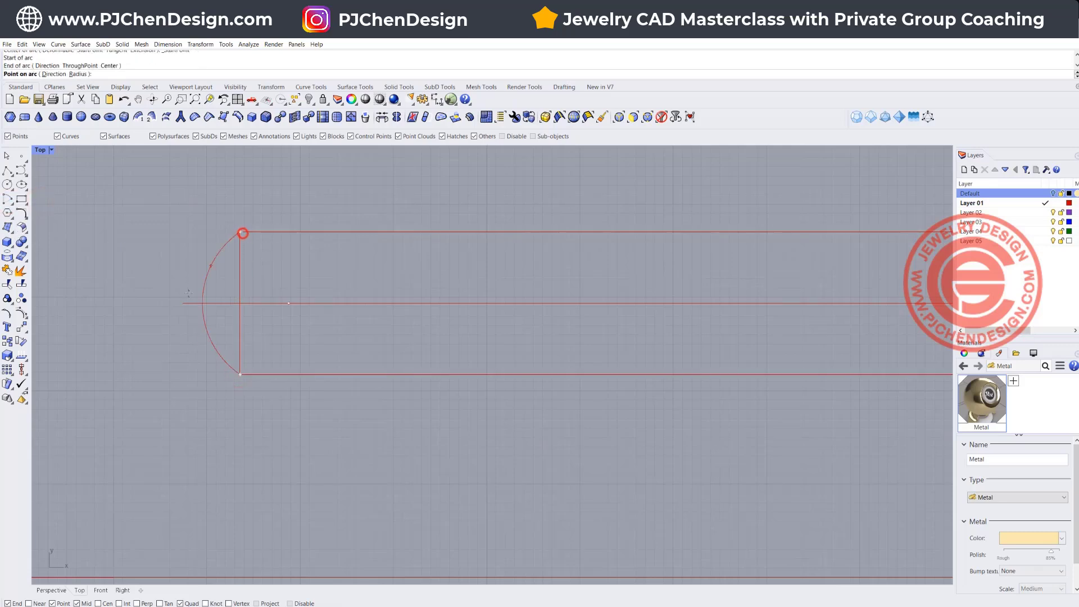
pyautogui.click(180, 302)
# - Draw a matching arc between the corners of the rectangle's right short side, bulging to the center line's right end
pyautogui.scroll(-5, 530, 308)
pyautogui.moveTo(695, 337); pyautogui.dragTo(562, 335, button='right')
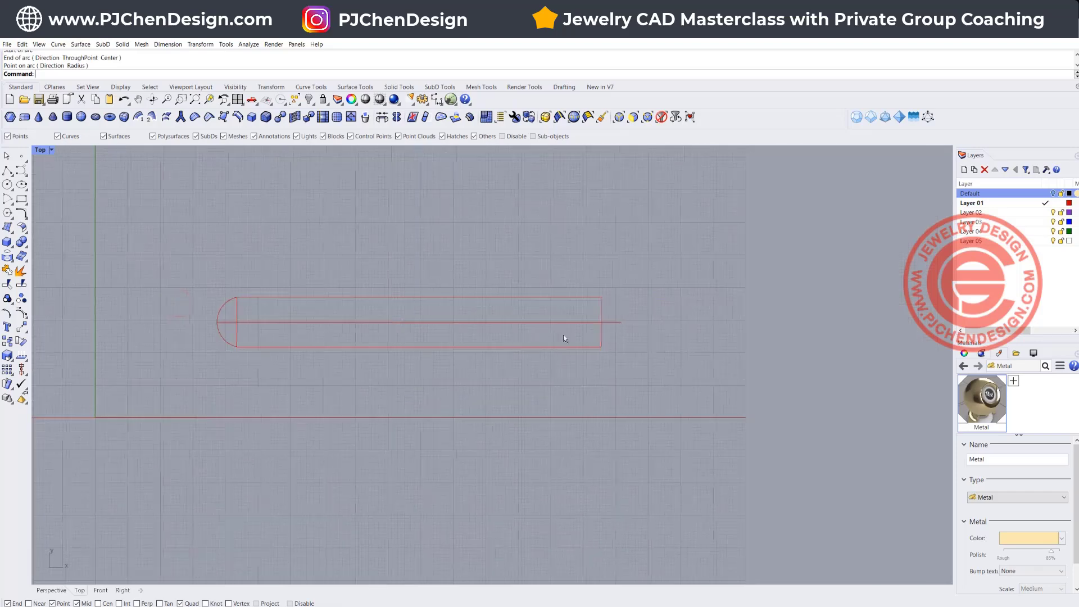
pyautogui.rightClick(591, 313)
pyautogui.click(601, 297)
pyautogui.click(602, 346)
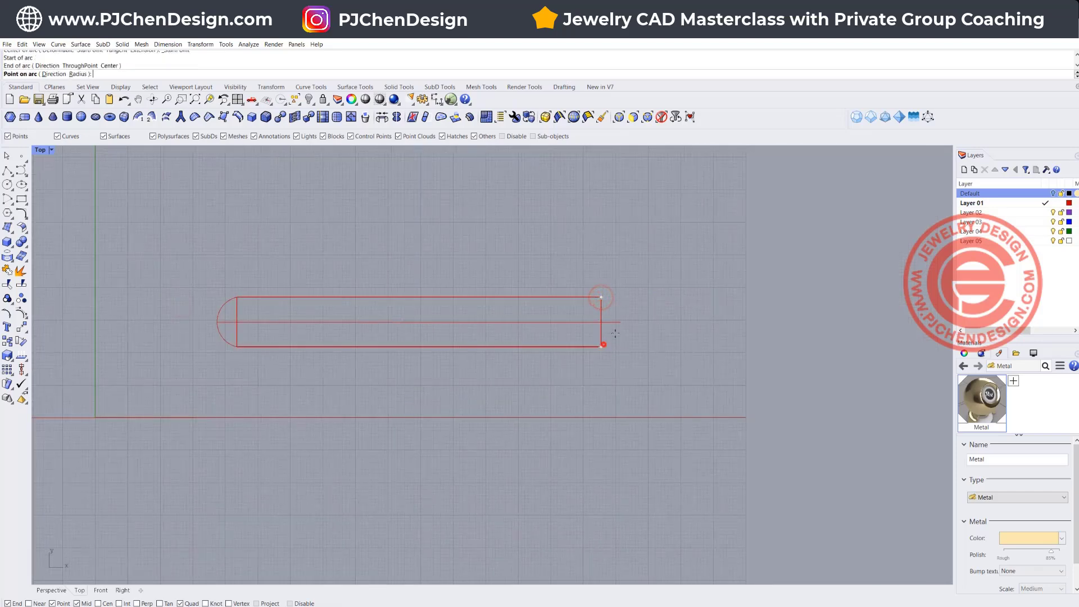
pyautogui.click(620, 327)
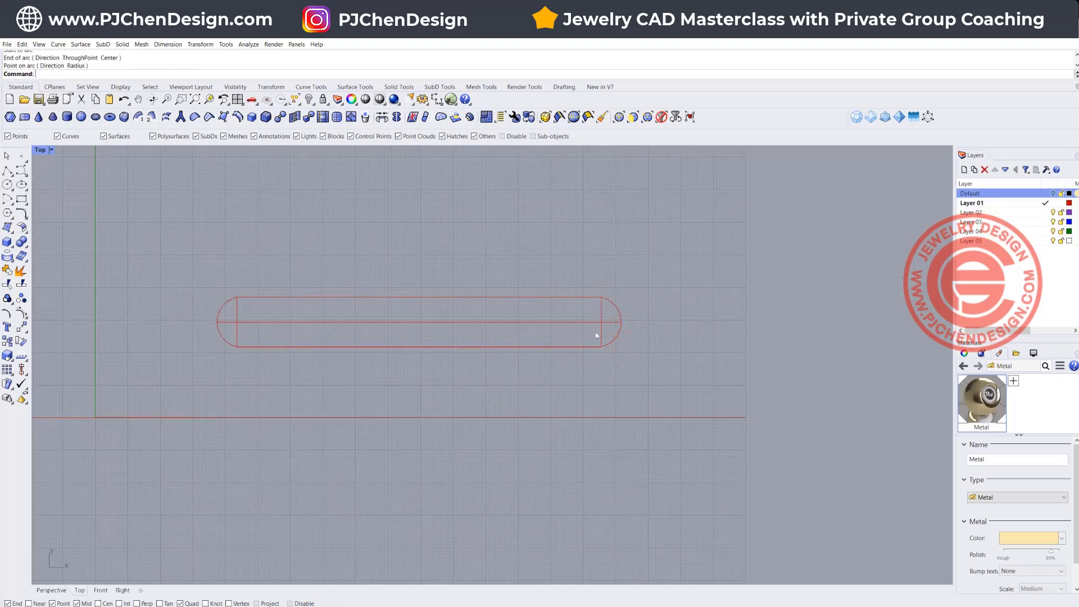
# - Explode the rectangle and delete both of its short sides inside the rounded ends
pyautogui.click(601, 331)
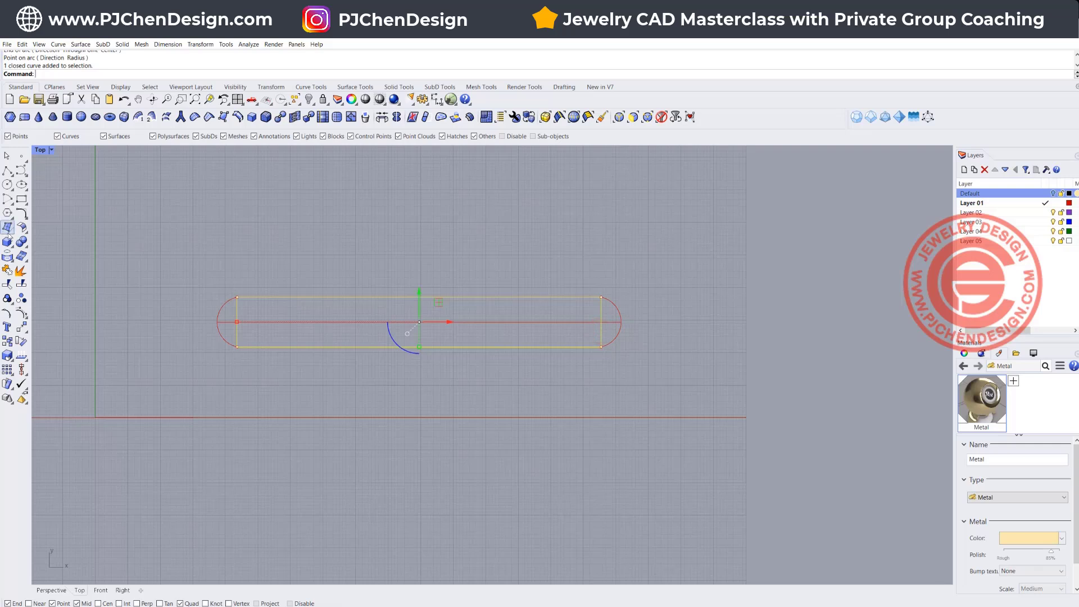
pyautogui.click(21, 270)
pyautogui.click(212, 270)
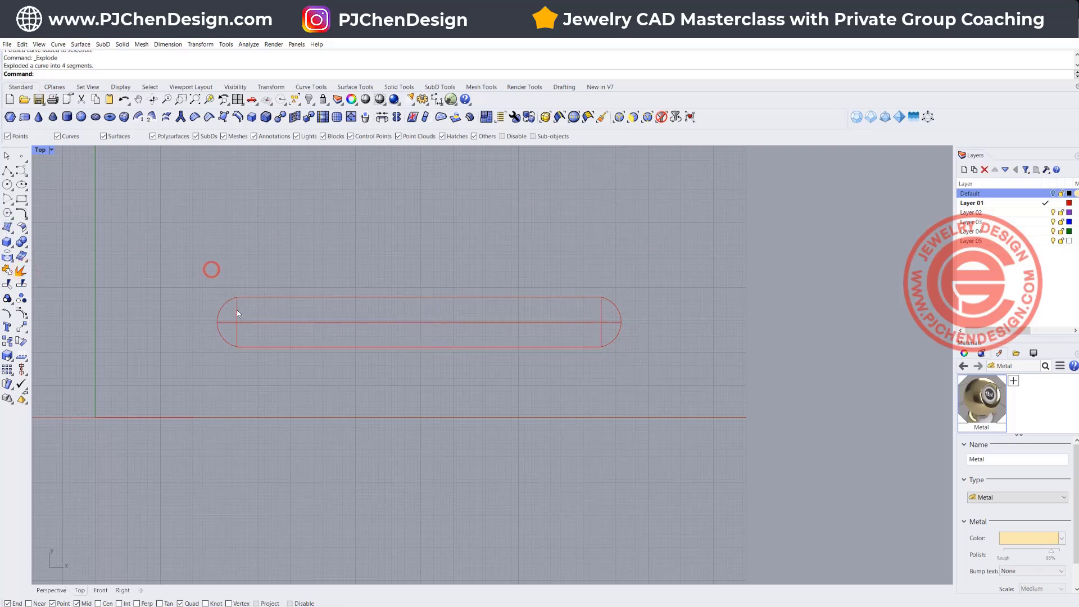
pyautogui.click(237, 309)
pyautogui.press('Delete')
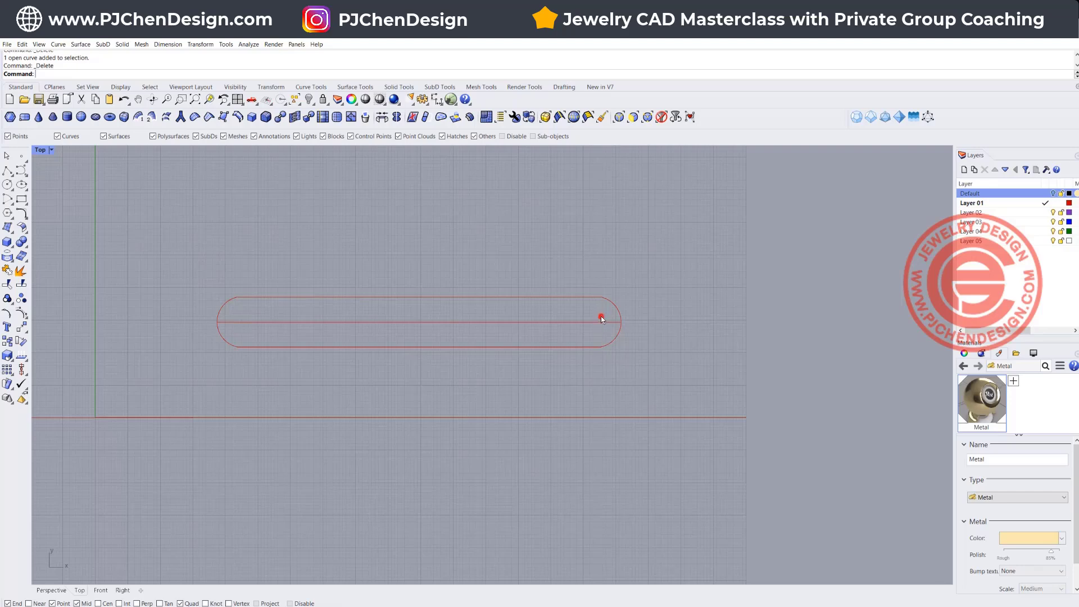
# - Join the two long edges and the two end arcs into one closed outline
pyautogui.moveTo(177, 229); pyautogui.dragTo(655, 388)
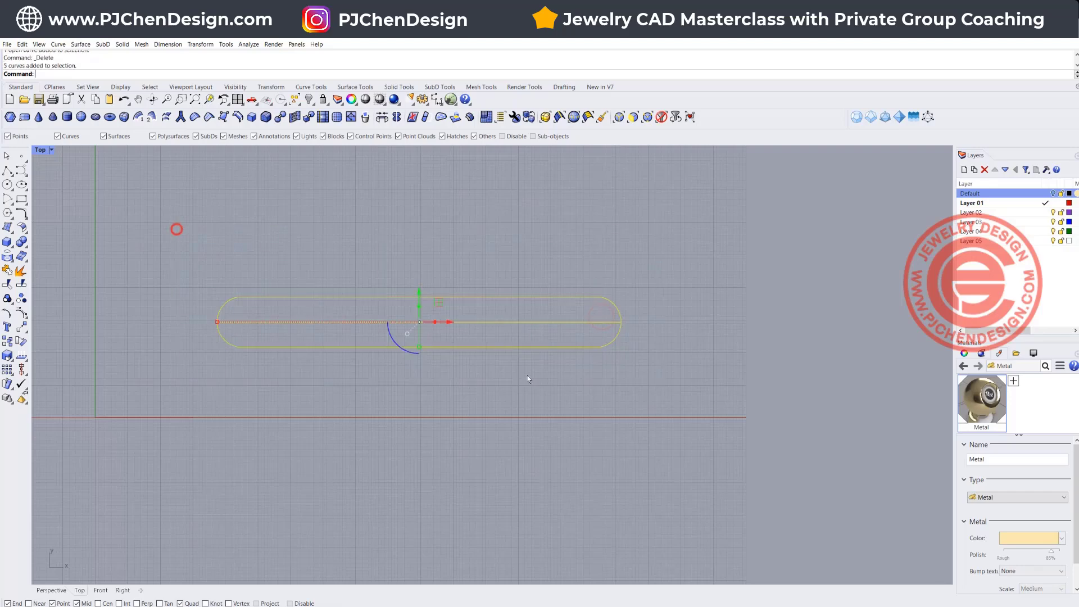
pyautogui.click(7, 270)
pyautogui.click(149, 255)
# - Rebuild the closed outline to smooth its arc transitions, trying a point count of 24 and settling on 36
pyautogui.click(259, 297)
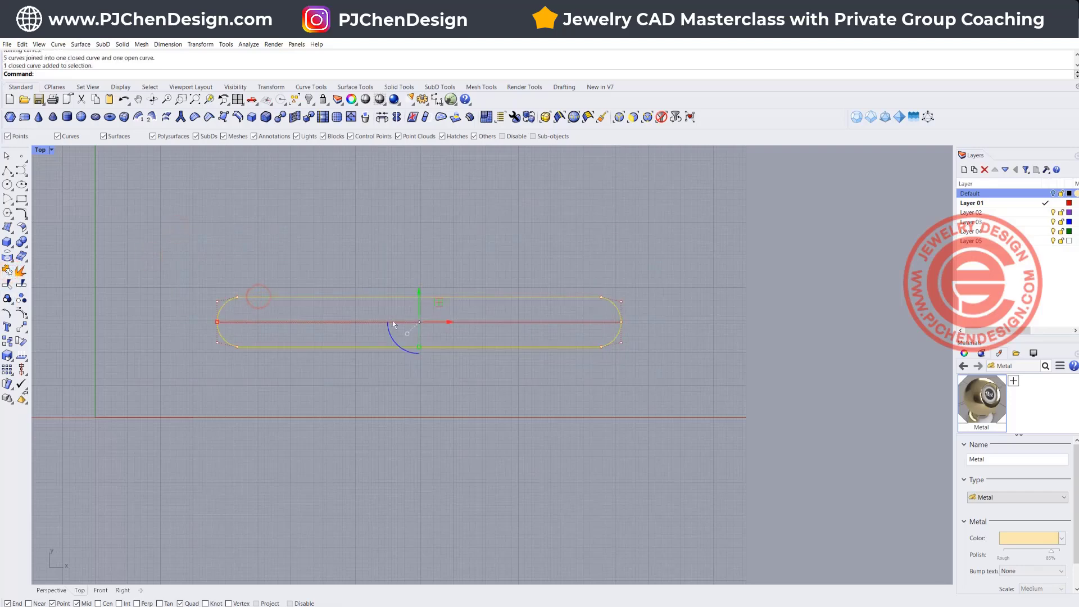
pyautogui.scroll(10, 231, 313)
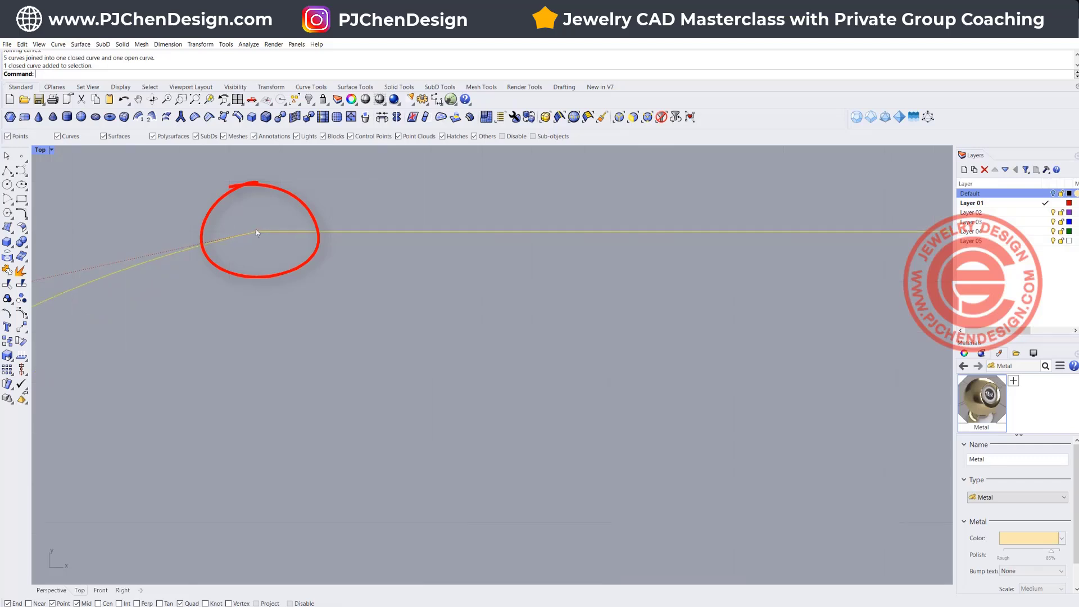
pyautogui.scroll(-5, 256, 230)
pyautogui.scroll(-4, 338, 281)
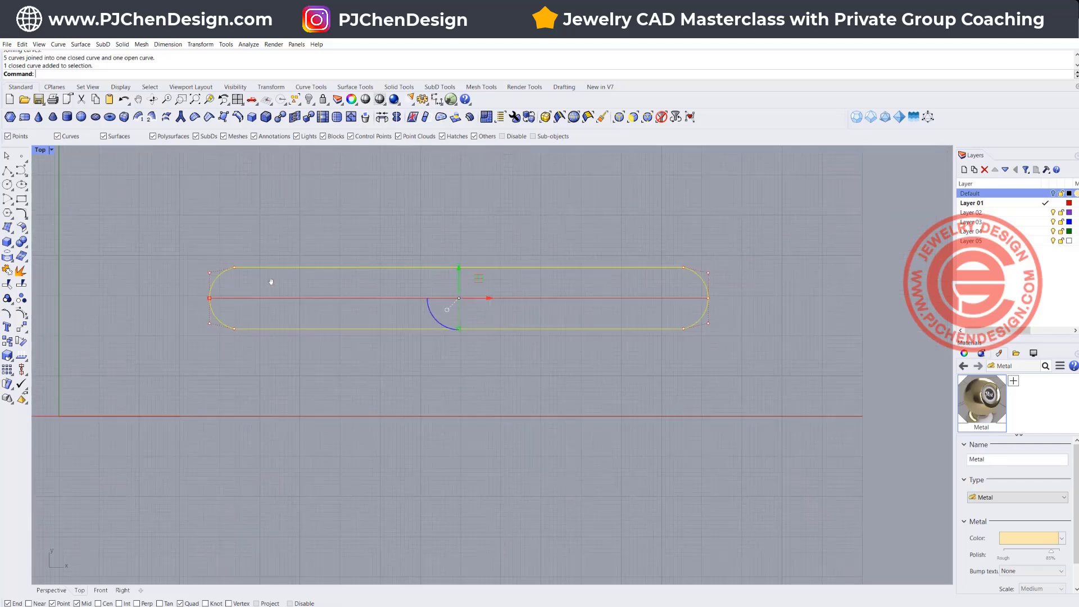
pyautogui.write('rebuild')
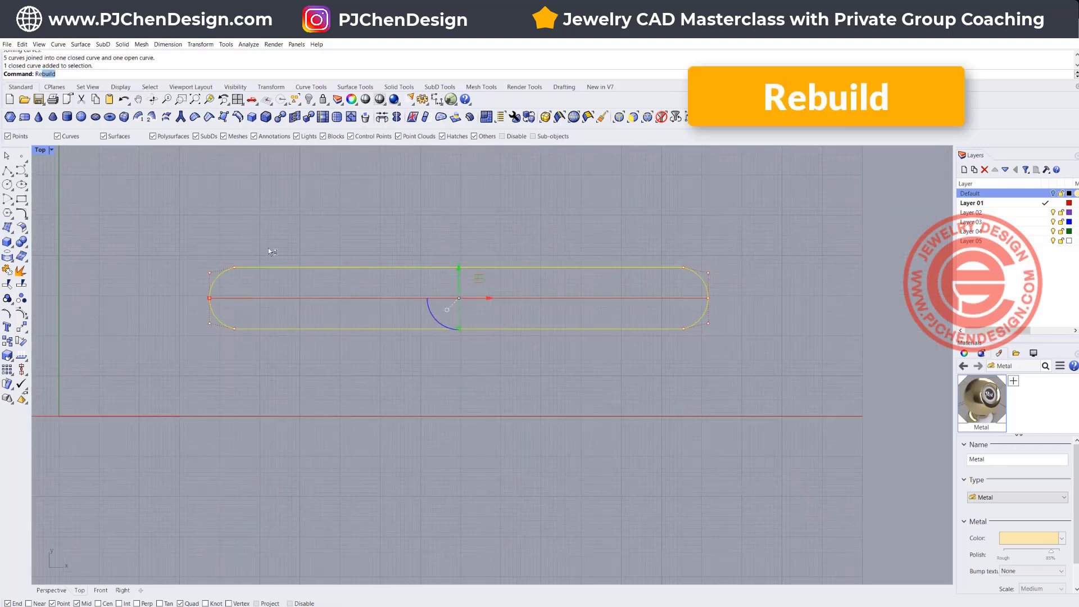
pyautogui.press('Return')
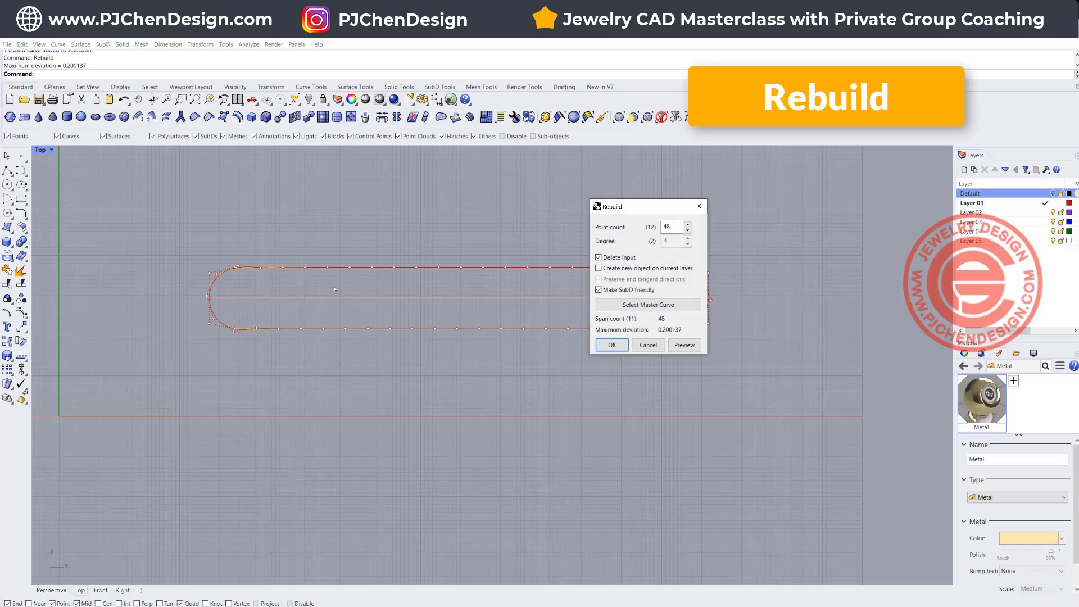
pyautogui.moveTo(675, 227); pyautogui.dragTo(637, 226)
pyautogui.write('24')
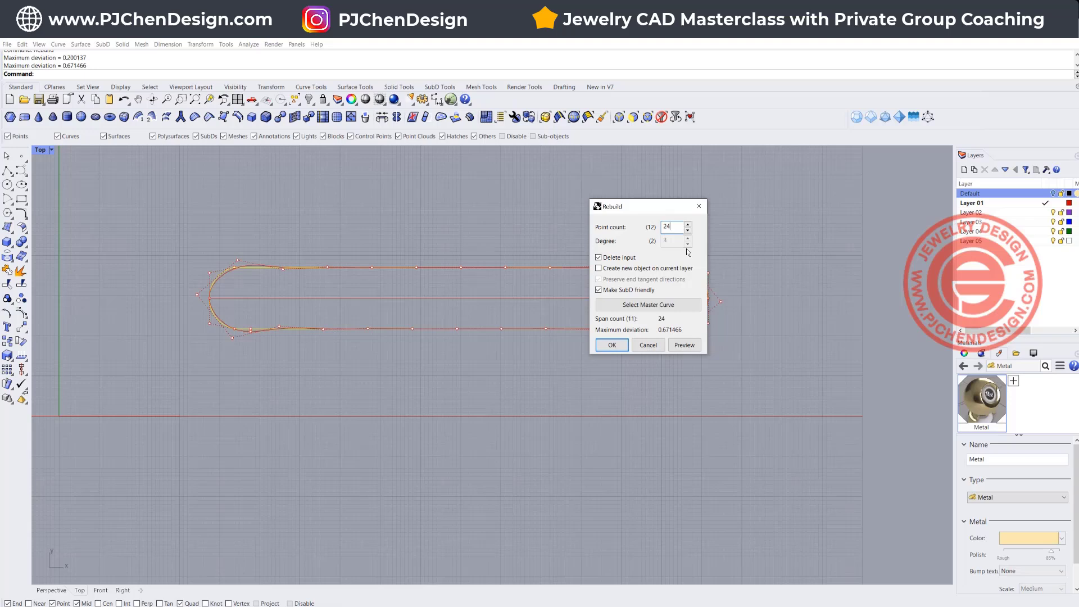
pyautogui.moveTo(673, 227); pyautogui.dragTo(653, 238)
pyautogui.write('36')
pyautogui.click(604, 348)
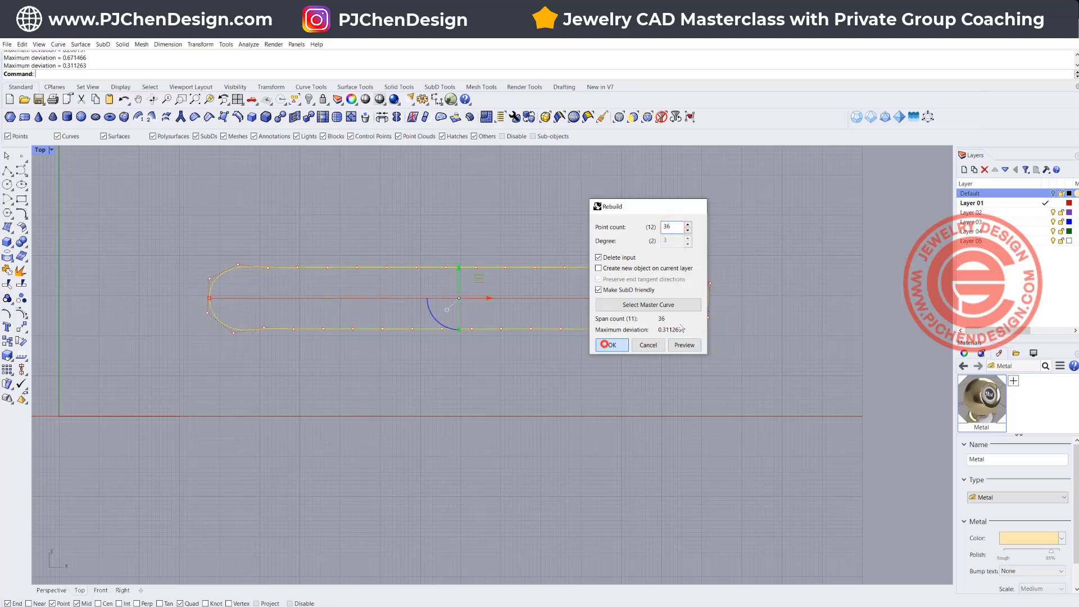
# - Flatten the control points along the outline's upper edge into one straight horizontal row by scaling them vertically
pyautogui.scroll(1, 658, 272)
pyautogui.scroll(3, 658, 273)
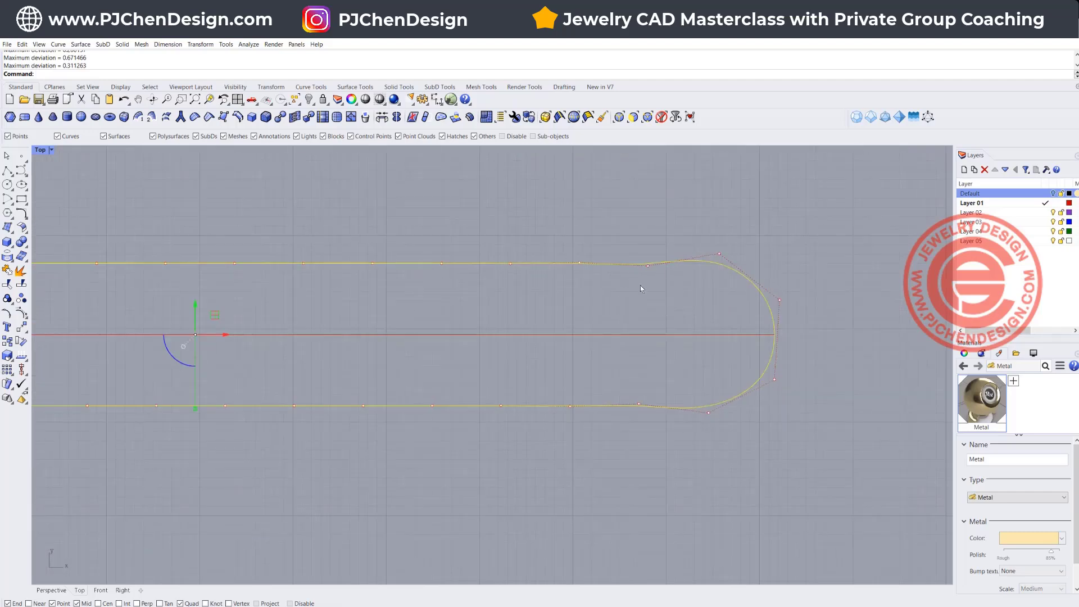
pyautogui.scroll(-3, 573, 275)
pyautogui.moveTo(156, 235); pyautogui.dragTo(662, 280)
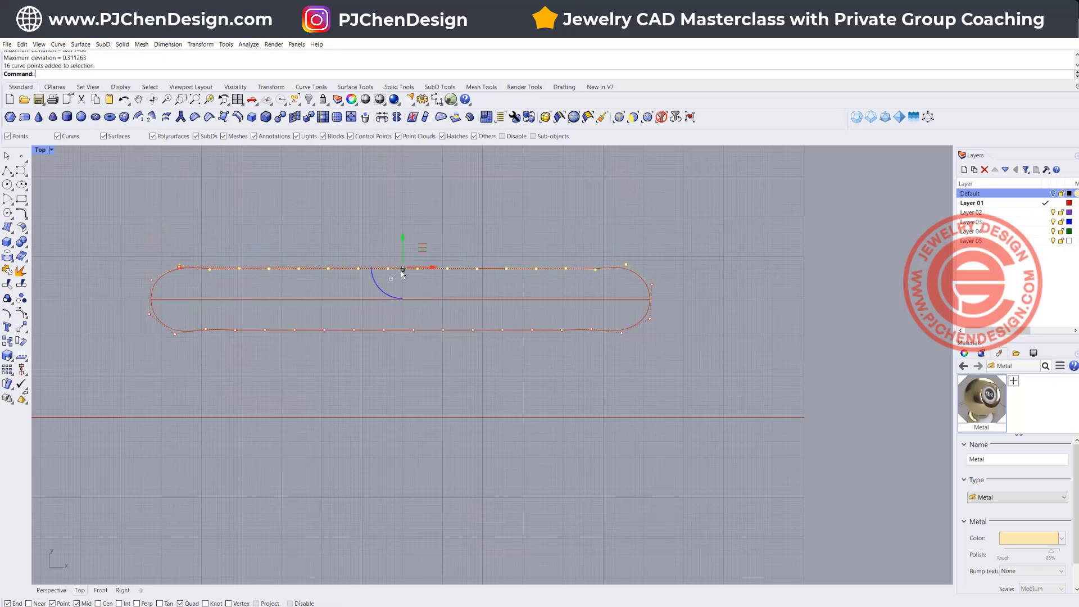
pyautogui.scroll(4, 402, 273)
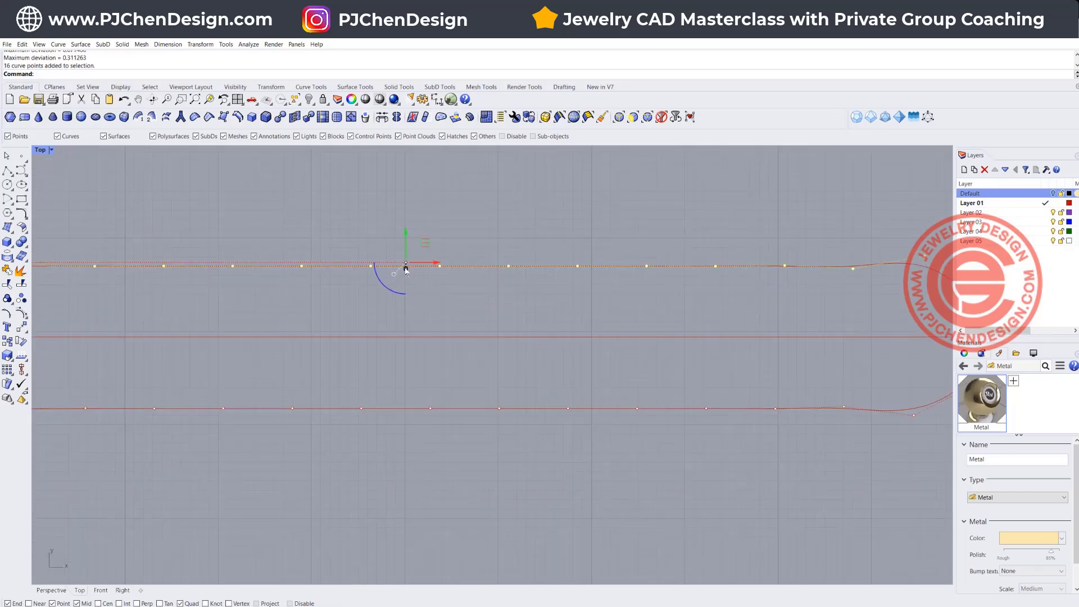
pyautogui.click(406, 270)
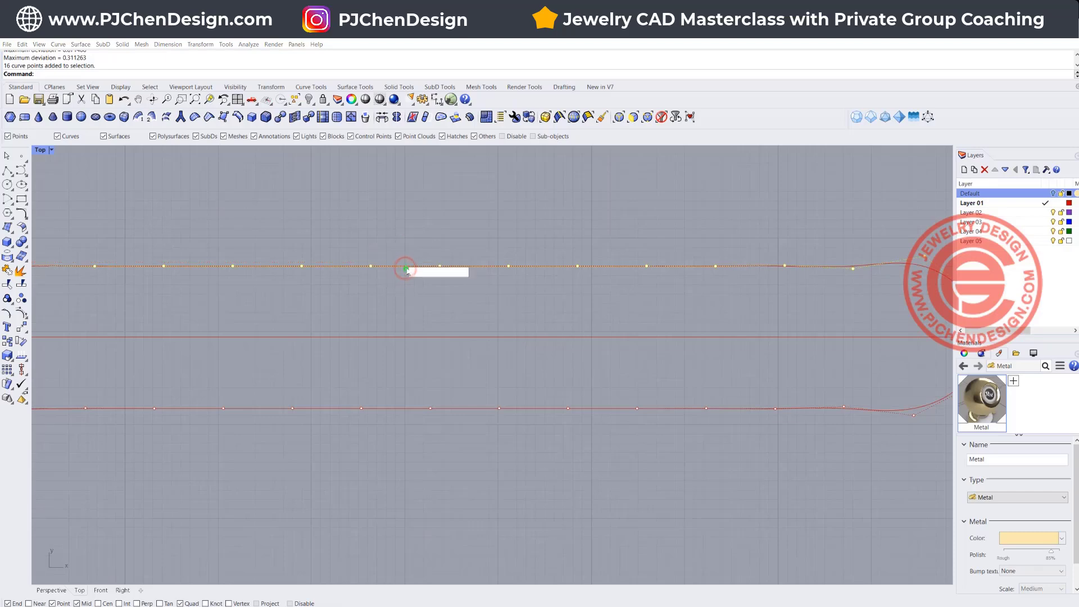
pyautogui.press('Return')
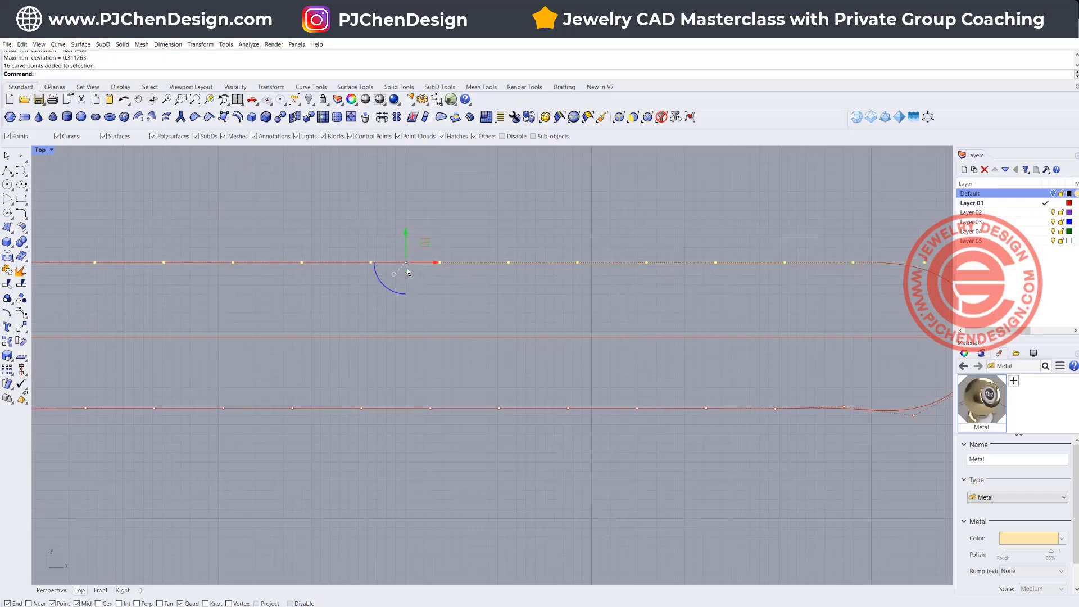
# - Flatten the control points along the outline's lower edge by scaling them vertically to 0, and hide the control points
pyautogui.scroll(-4, 338, 273)
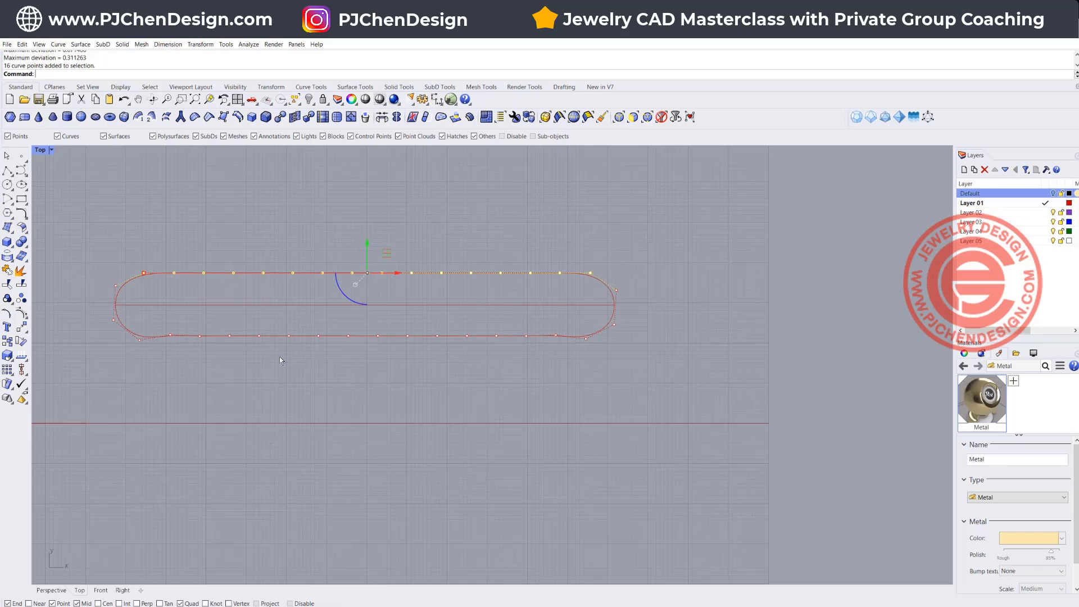
pyautogui.moveTo(133, 324); pyautogui.dragTo(596, 390)
pyautogui.click(363, 340)
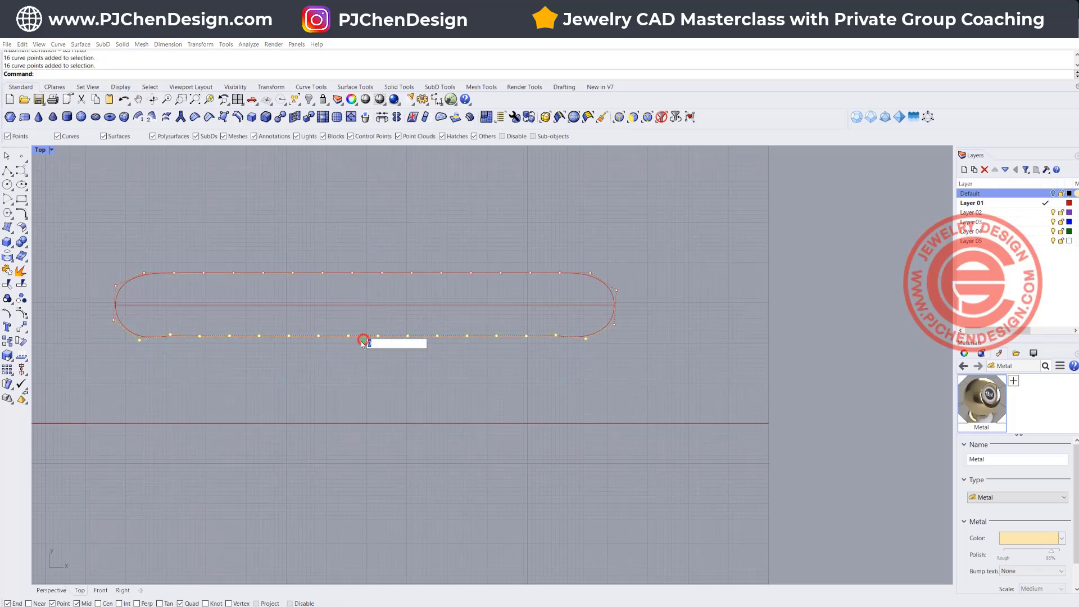
pyautogui.write('0')
pyautogui.press('Return')
pyautogui.click(510, 419)
pyautogui.press('Escape')
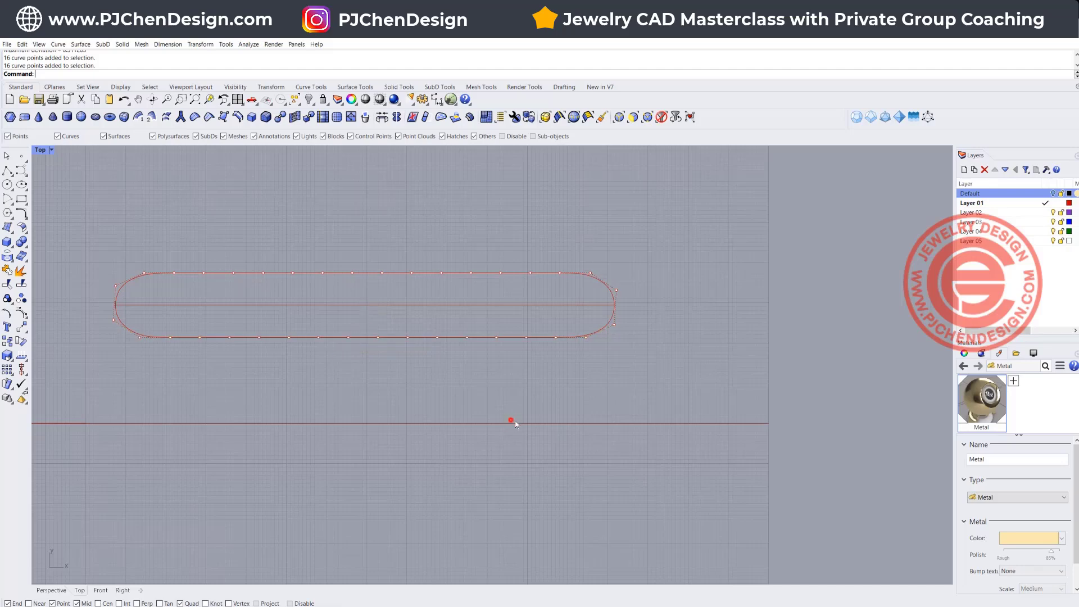
# - Divide the outline's horizontal center line into 40 segments with point objects, keeping the ends marked
pyautogui.moveTo(380, 303); pyautogui.dragTo(393, 290, button='right')
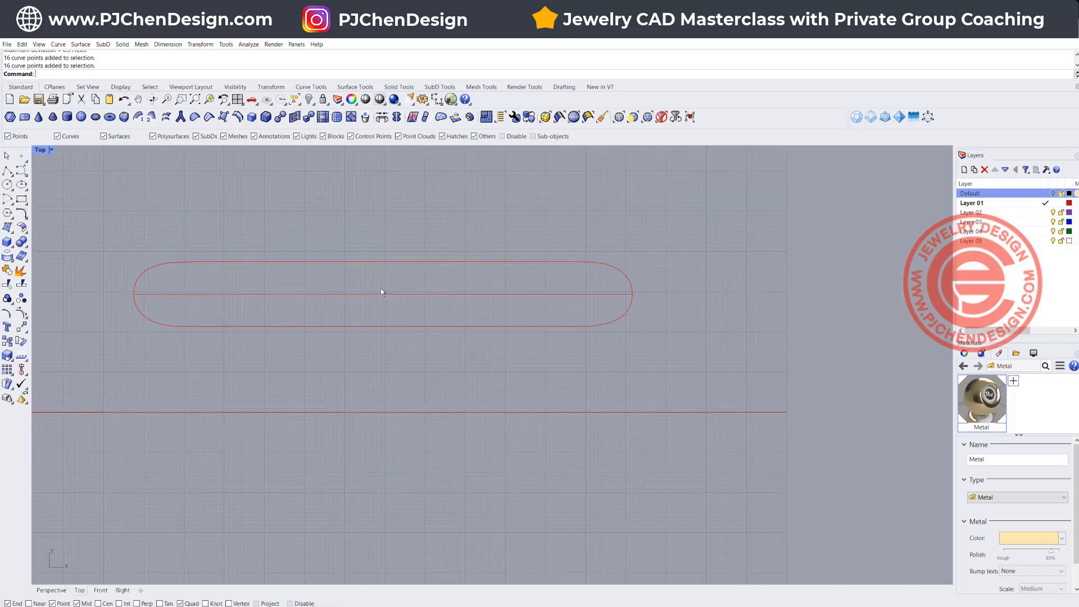
pyautogui.click(379, 293)
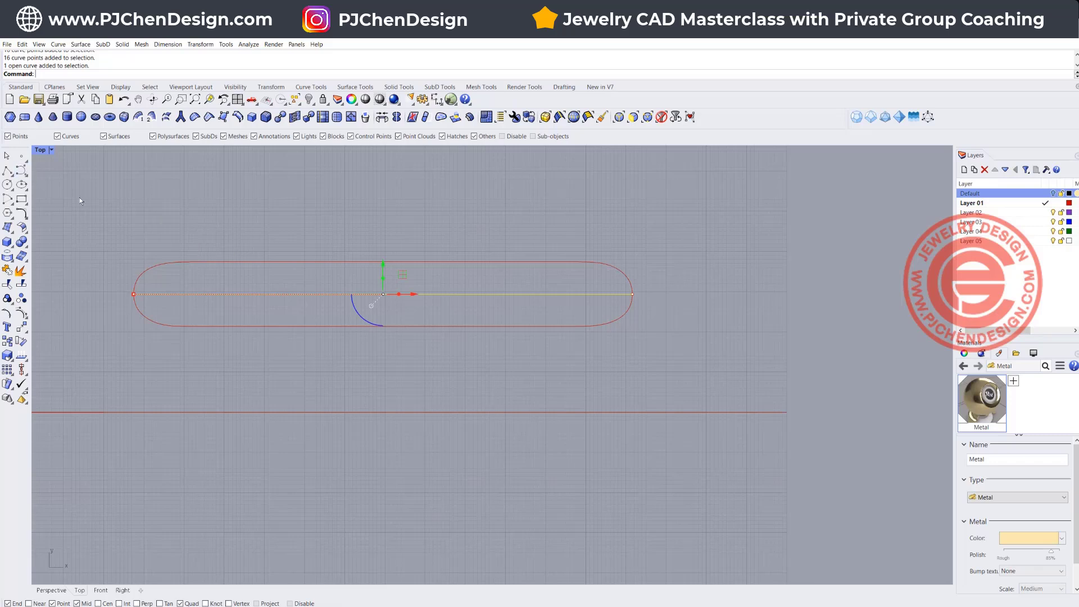
pyautogui.write('Divide')
pyautogui.press('Return')
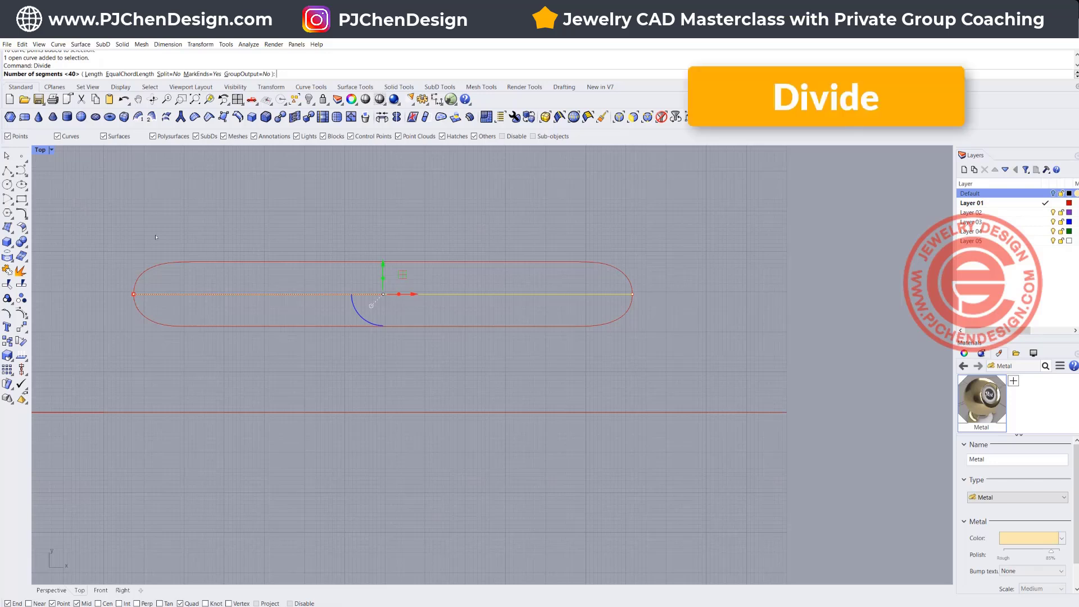
pyautogui.press('Return')
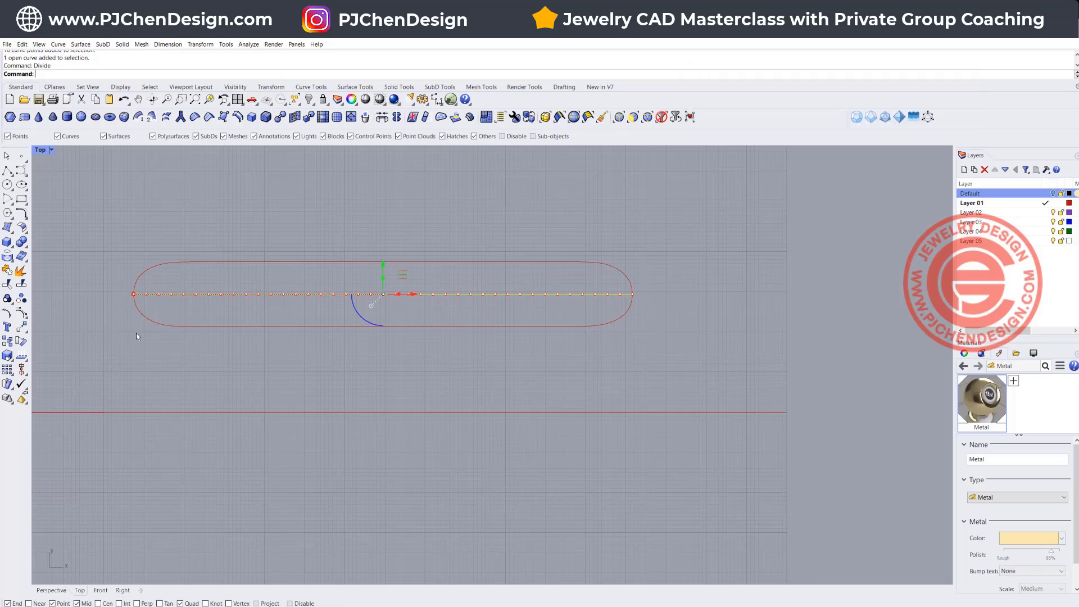
# - Draw a vertical both-sides line centered on the center line's left endpoint, spanning the outline's height, and select it
pyautogui.click(7, 169)
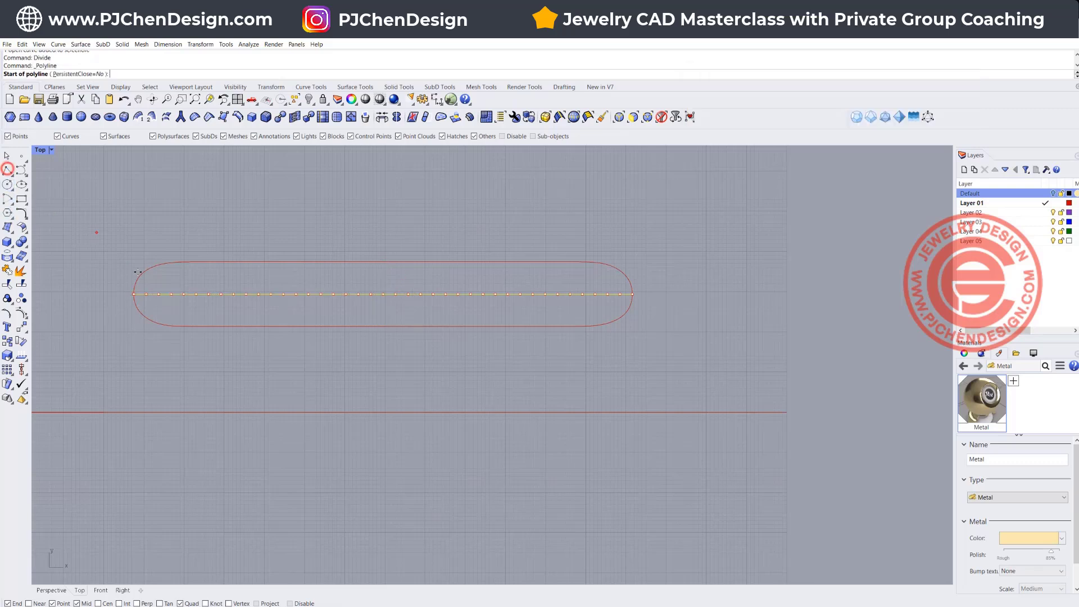
pyautogui.click(7, 171)
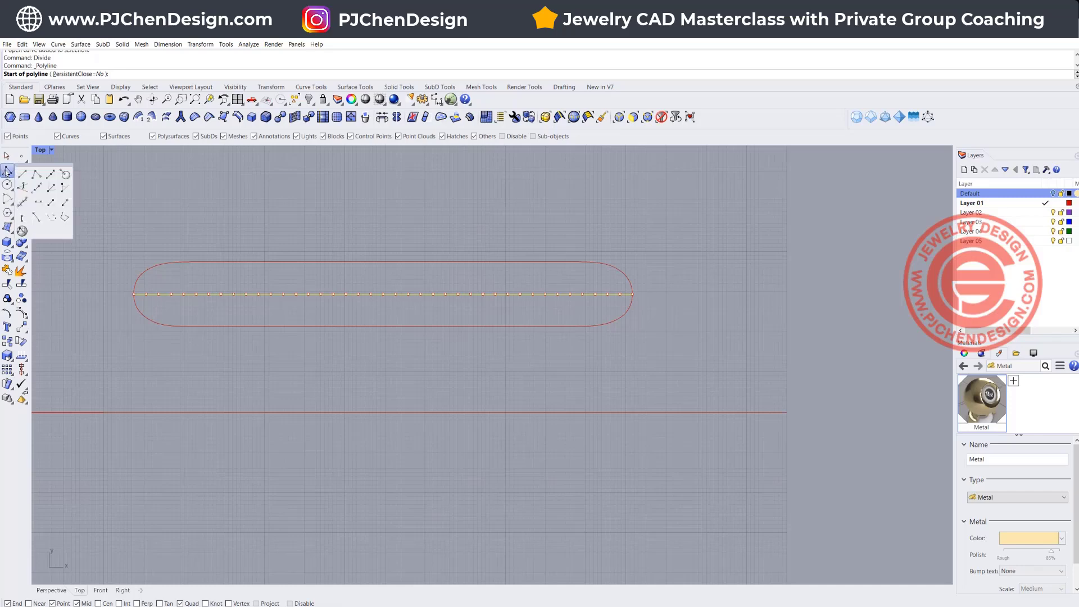
pyautogui.click(51, 174)
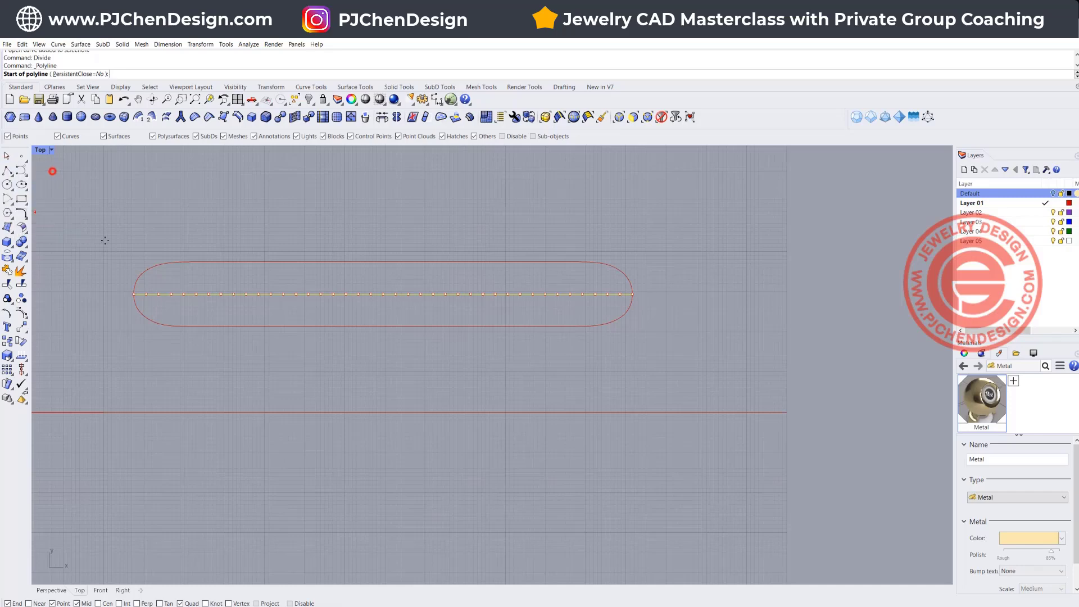
pyautogui.click(133, 294)
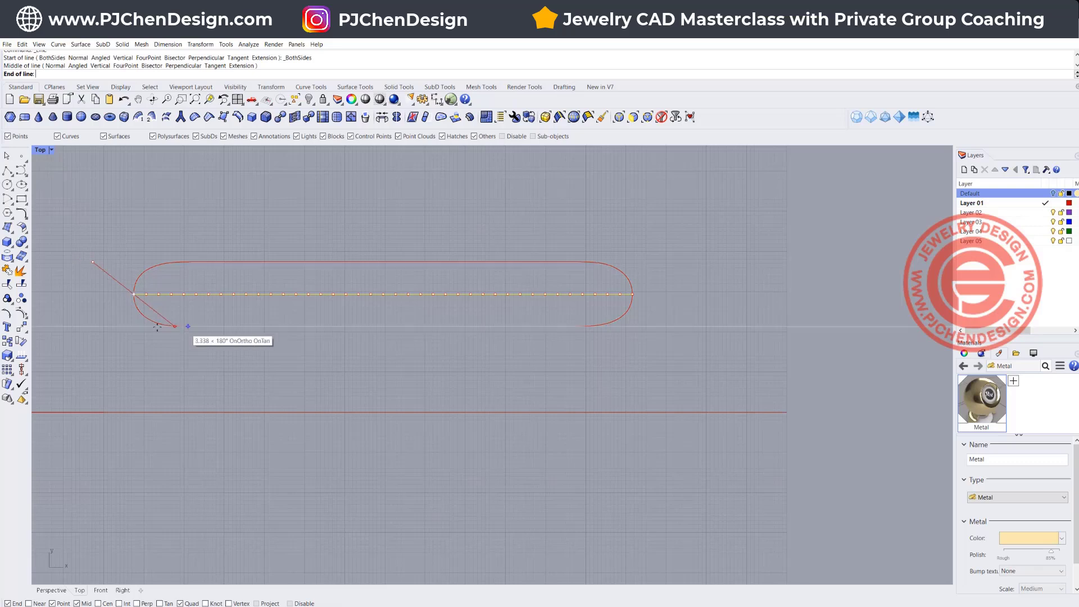
pyautogui.click(135, 326)
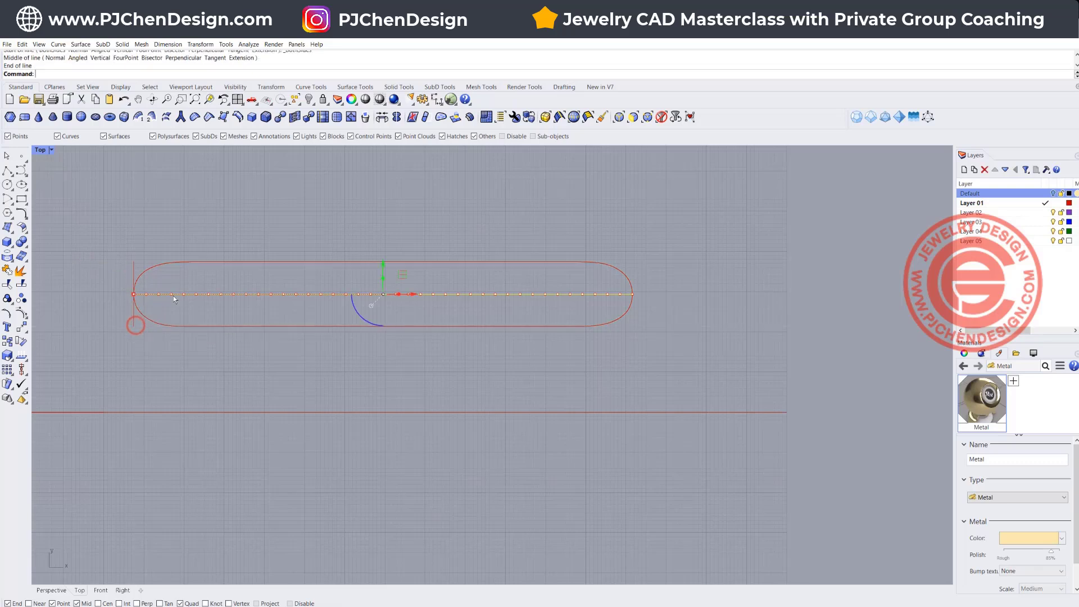
pyautogui.click(133, 262)
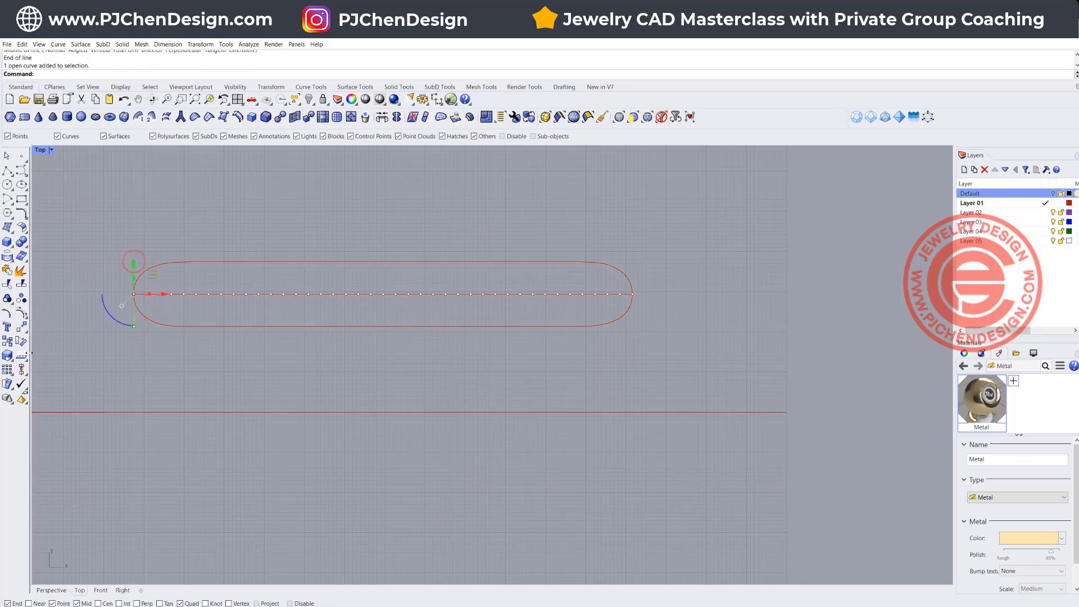
# - Create a linear array of 40 items from the vertical line, spaced from the center line's left endpoint to its first division point
pyautogui.click(25, 331)
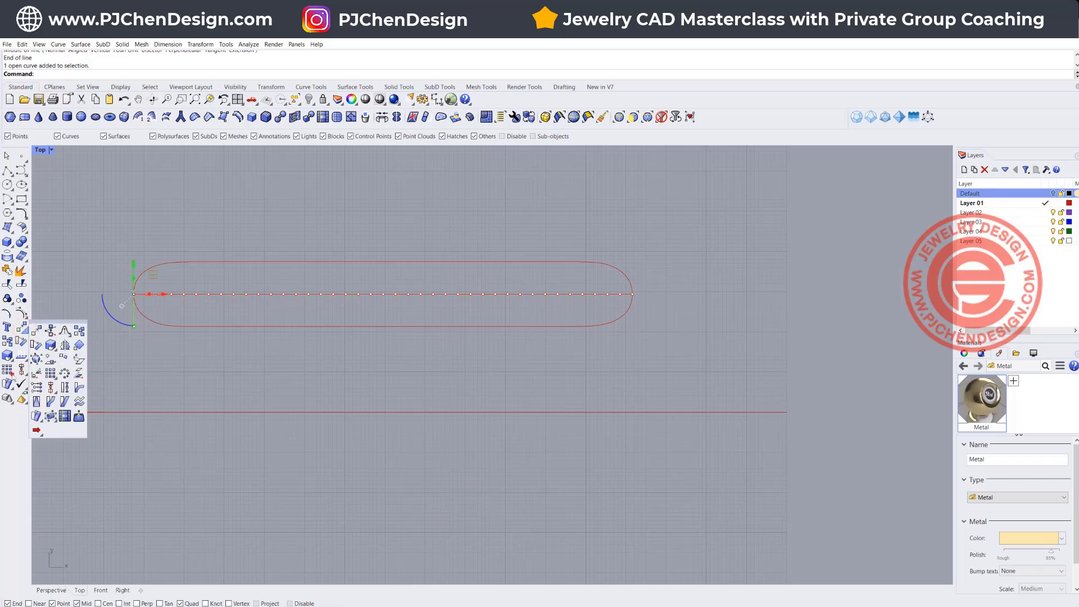
pyautogui.click(10, 373)
pyautogui.click(94, 375)
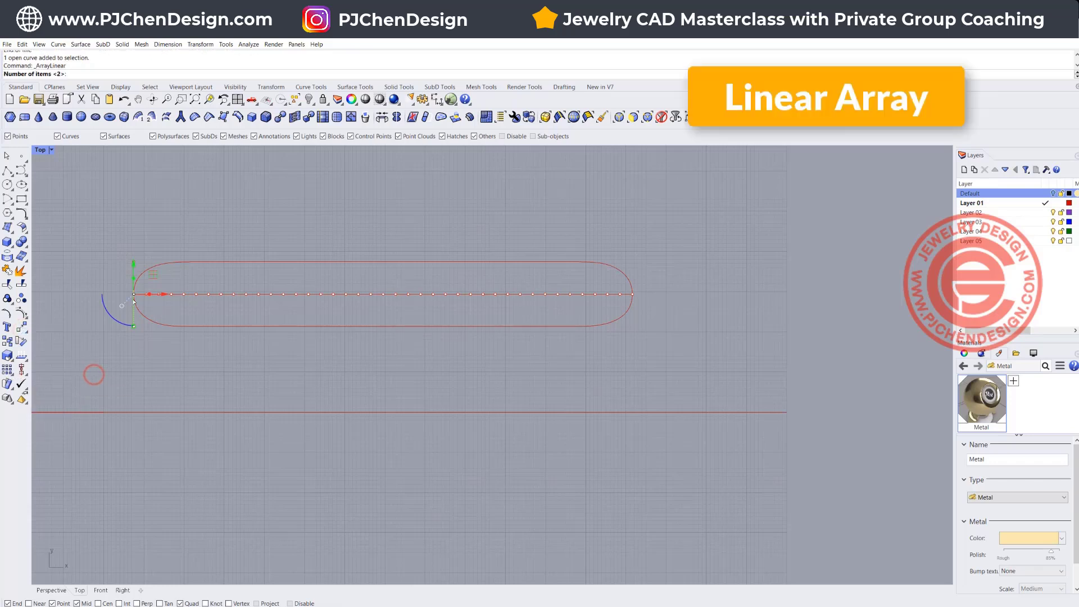
pyautogui.write('40')
pyautogui.press('Return')
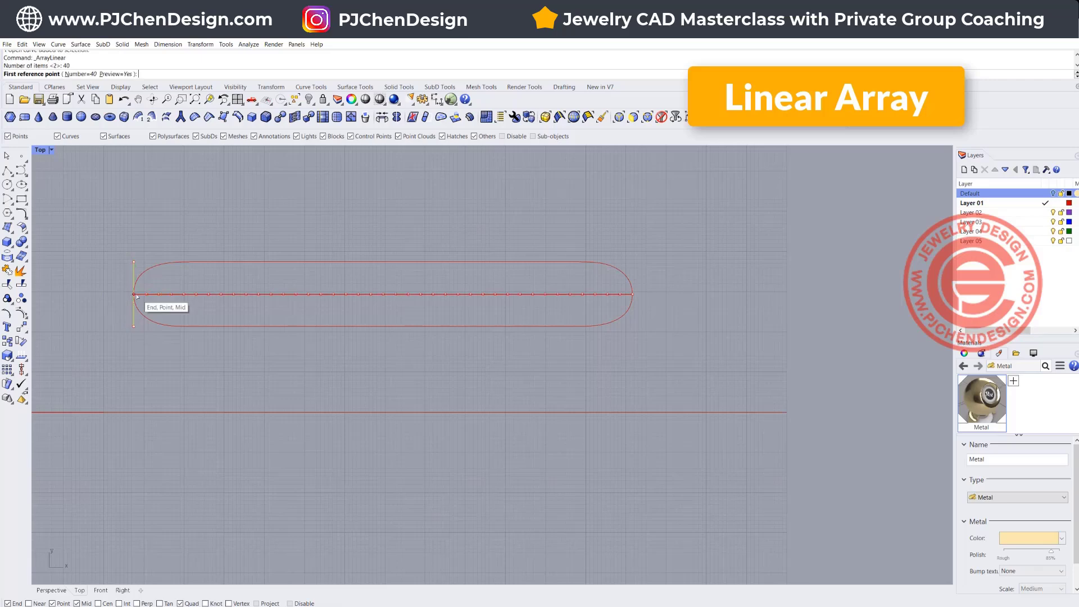
pyautogui.click(149, 287)
pyautogui.scroll(4, 149, 289)
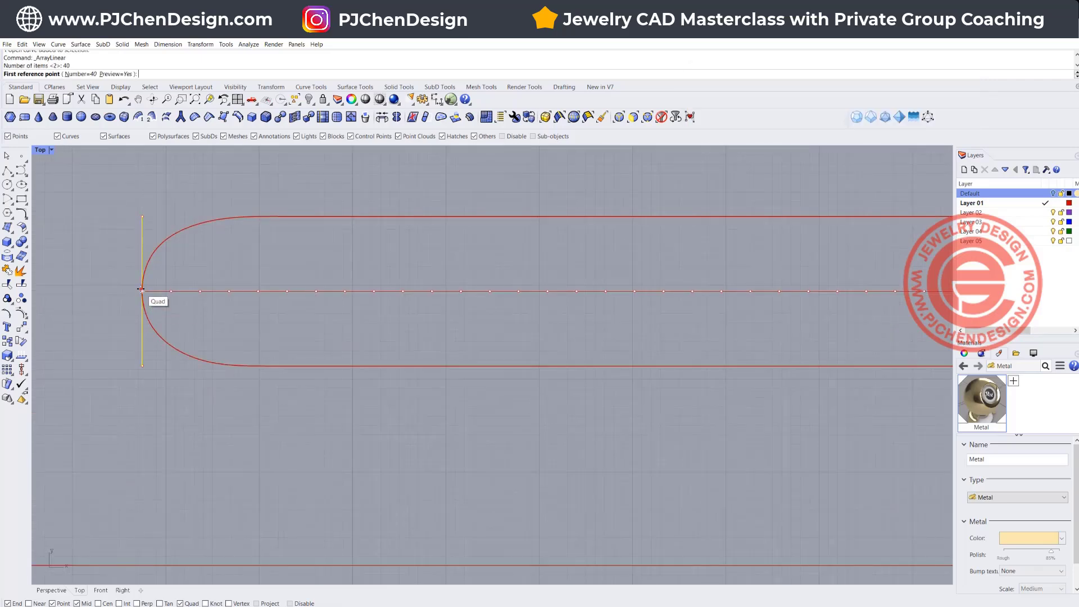
pyautogui.click(169, 291)
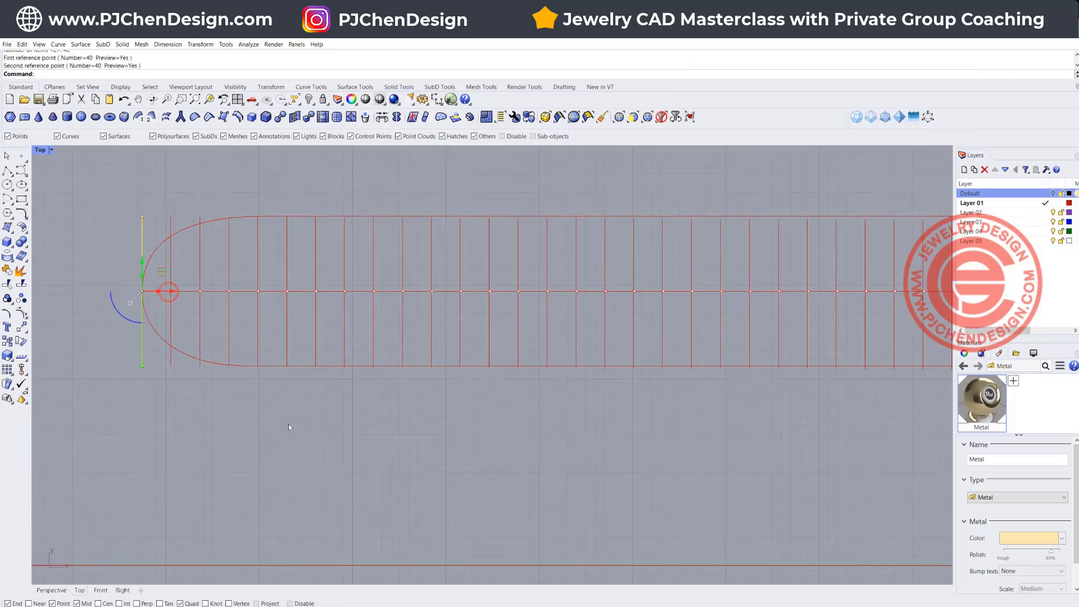
pyautogui.scroll(-5, 289, 429)
pyautogui.moveTo(441, 418); pyautogui.dragTo(369, 418, button='right')
pyautogui.scroll(3, 238, 362)
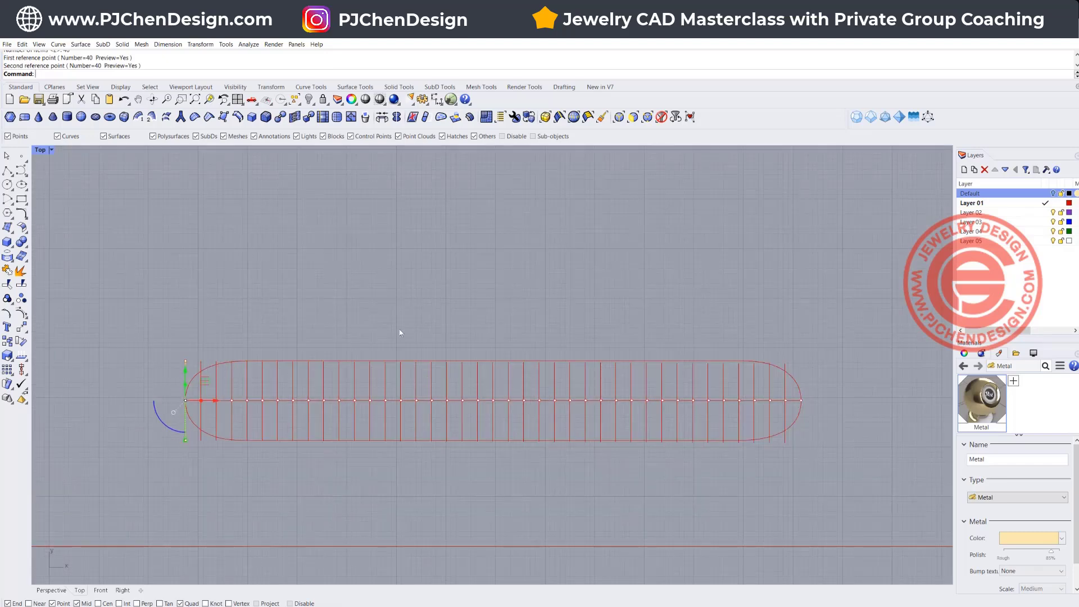
pyautogui.scroll(-1, 217, 284)
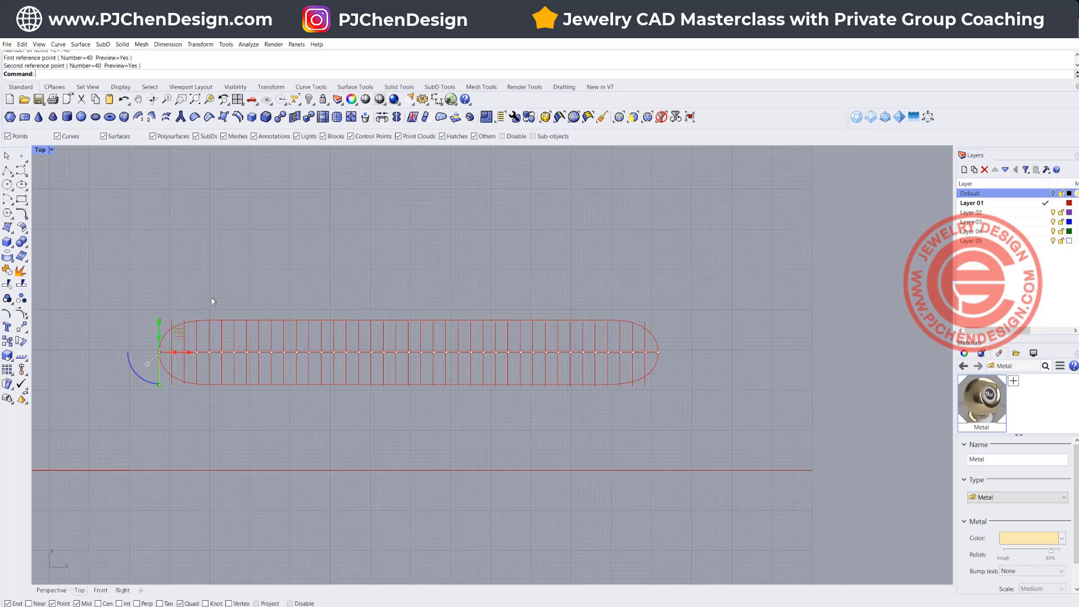
# - Undo the linear array, the vertical line and the center line's division points
pyautogui.hotkey('ctrl', 'z')
pyautogui.hotkey('ctrl', 'z')
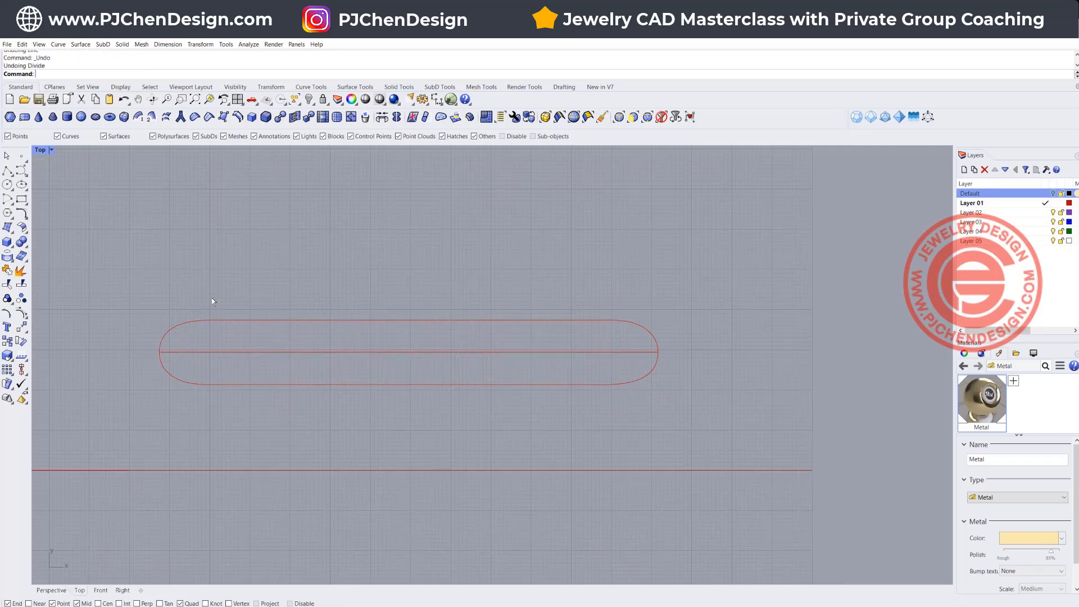
# - Draw vertical both-sides lines centered on the center line's left and right endpoints, each extending about 13 units above and below
pyautogui.click(8, 170)
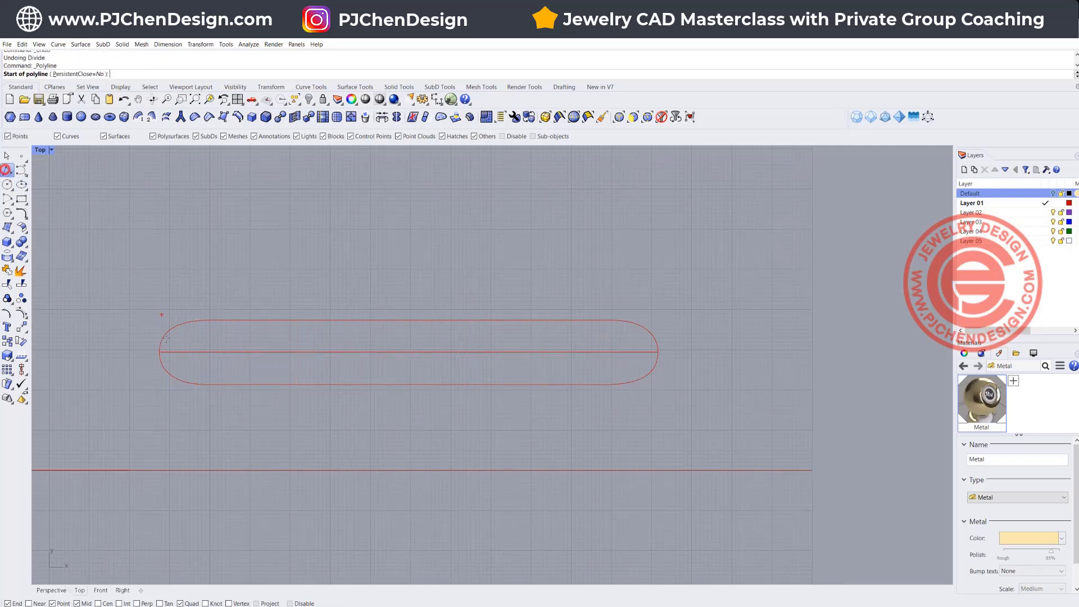
pyautogui.click(12, 174)
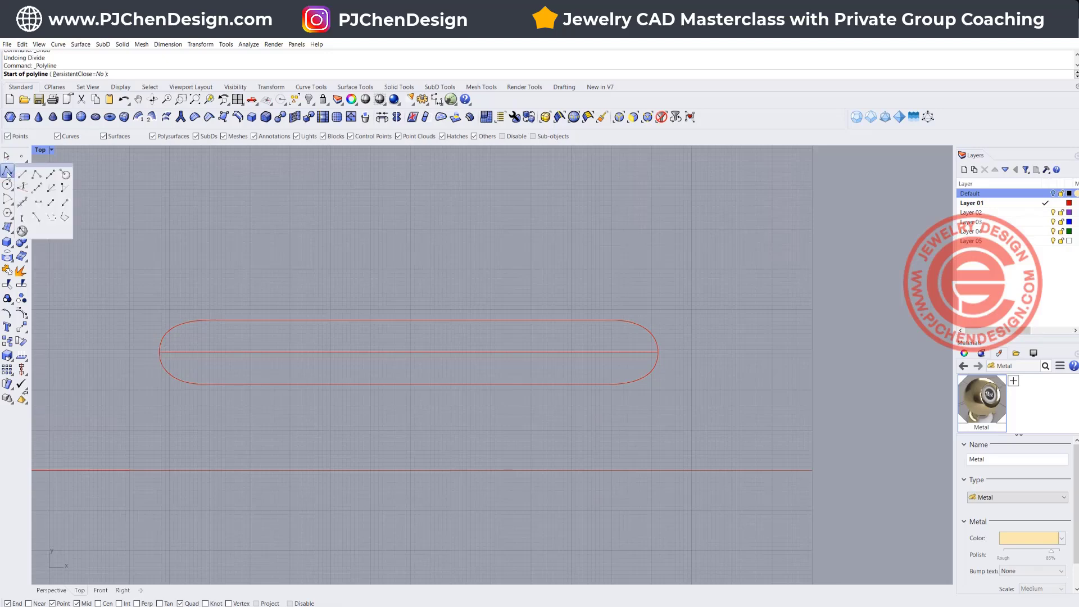
pyautogui.click(52, 176)
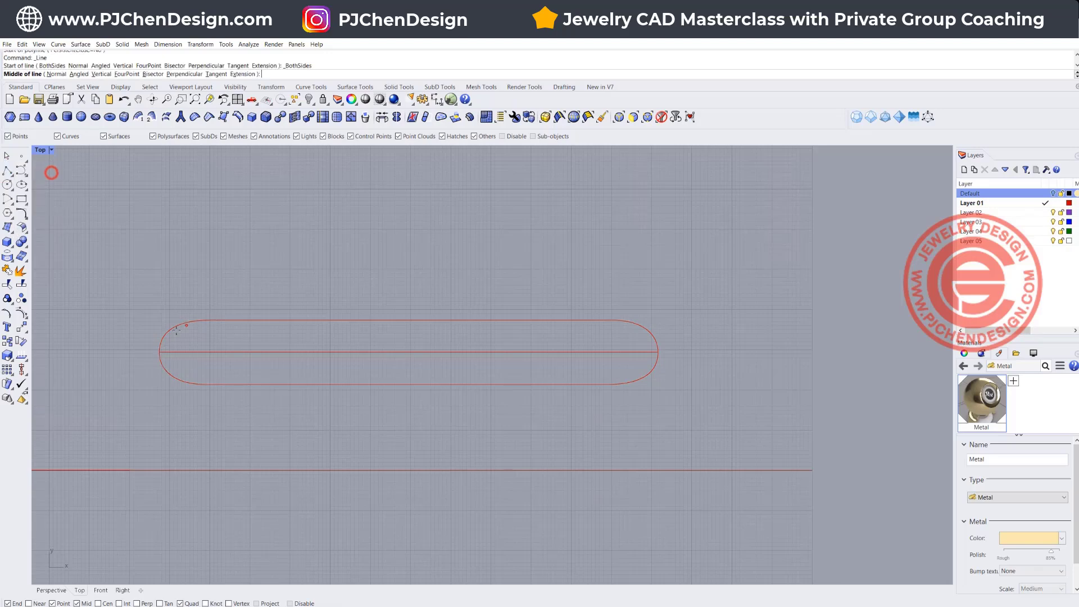
pyautogui.click(159, 352)
pyautogui.click(158, 402)
pyautogui.moveTo(664, 361); pyautogui.dragTo(663, 355, button='right')
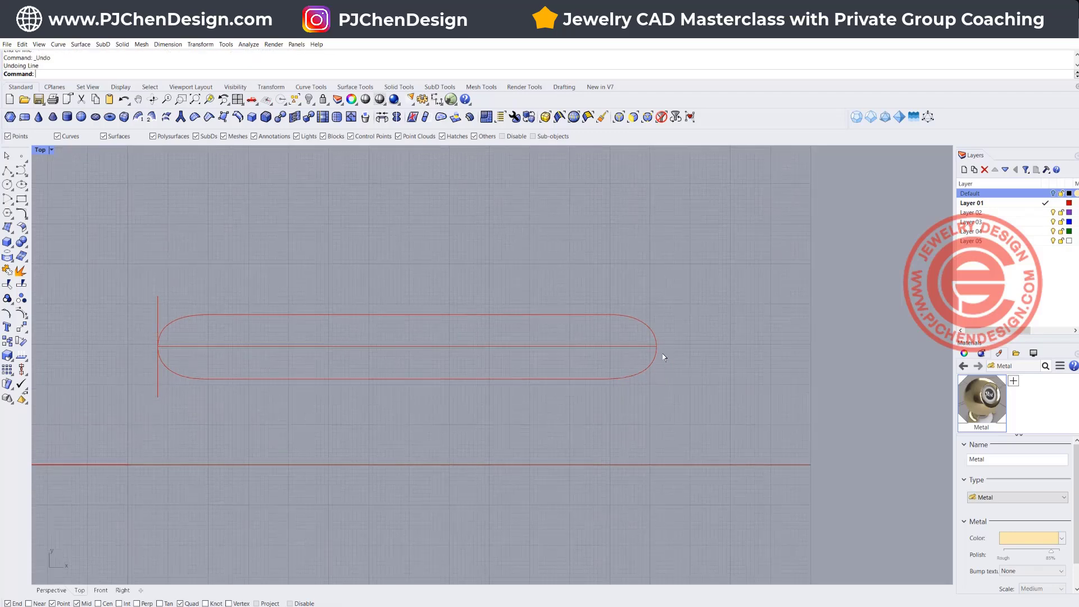
pyautogui.rightClick(663, 356)
pyautogui.click(658, 348)
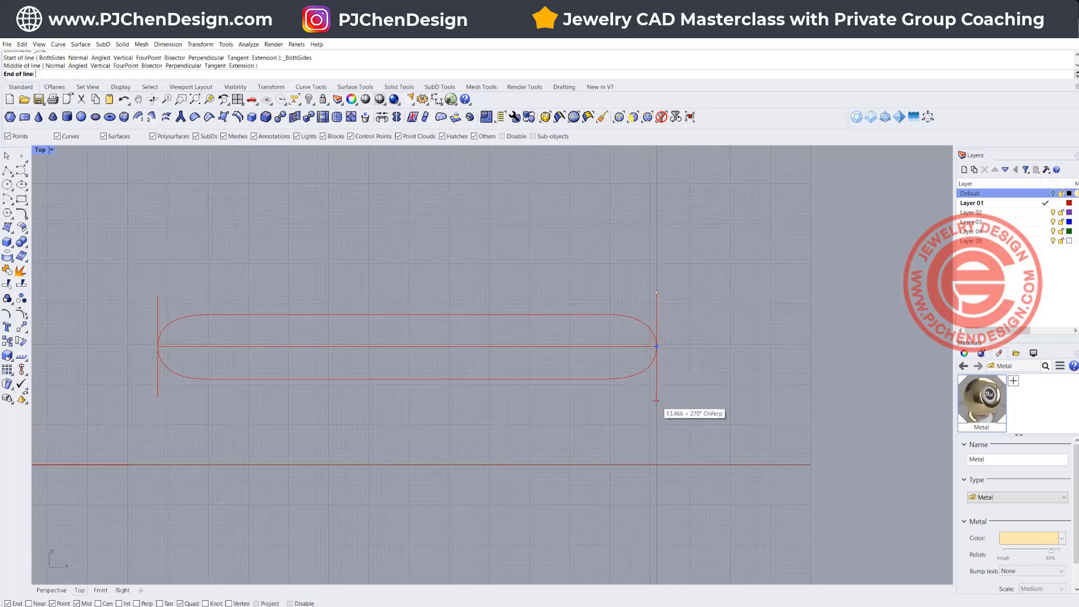
pyautogui.click(656, 400)
# - Create 40 tween curves between the two vertical end lines on the current layer, with no match method
pyautogui.moveTo(685, 409); pyautogui.dragTo(150, 393)
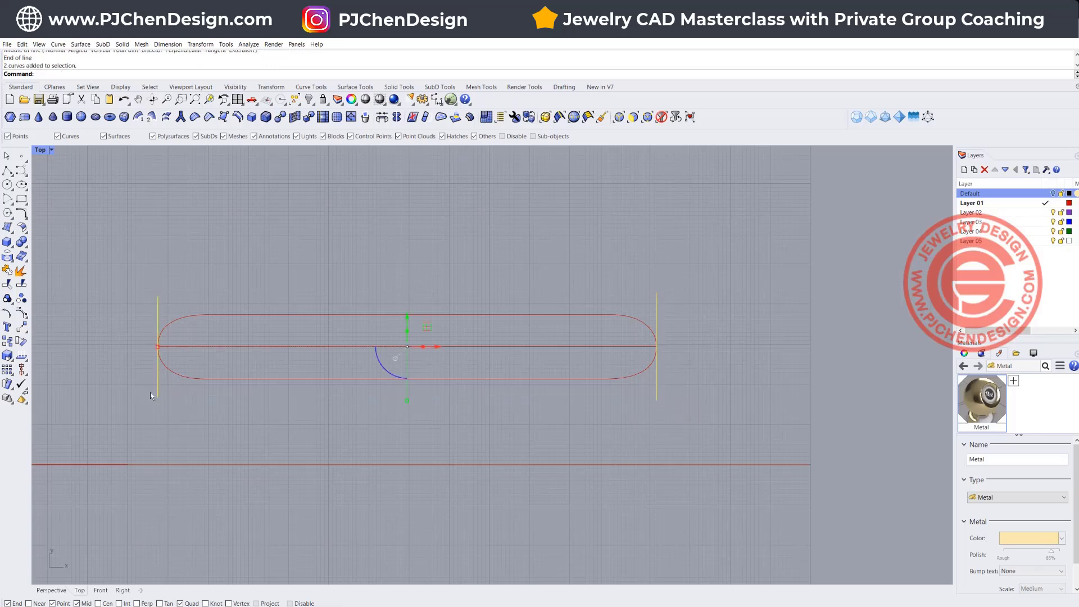
pyautogui.write('Tw')
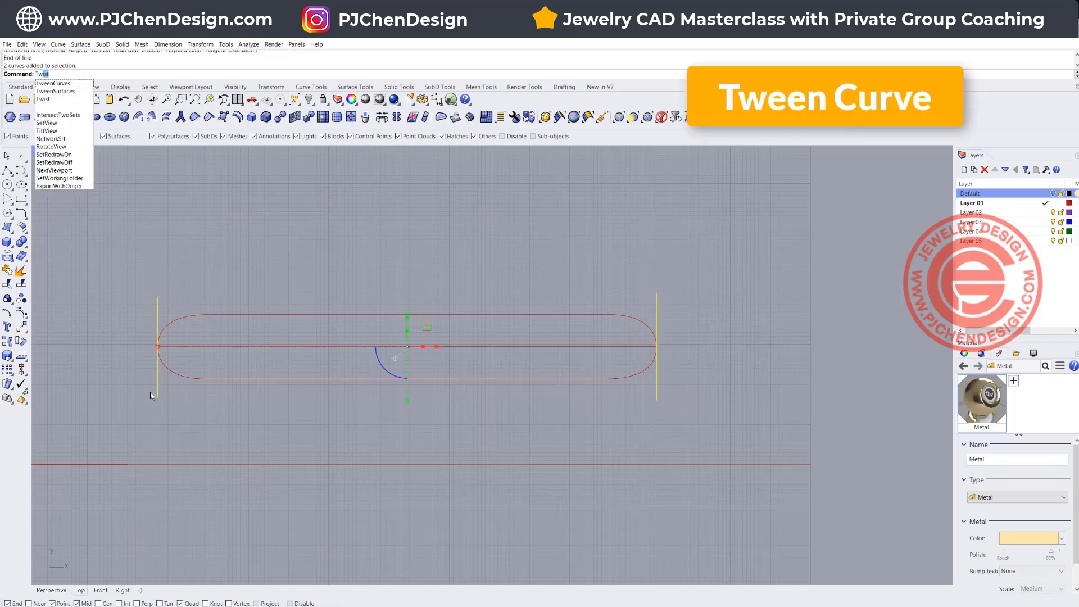
pyautogui.write('een')
pyautogui.press('Return')
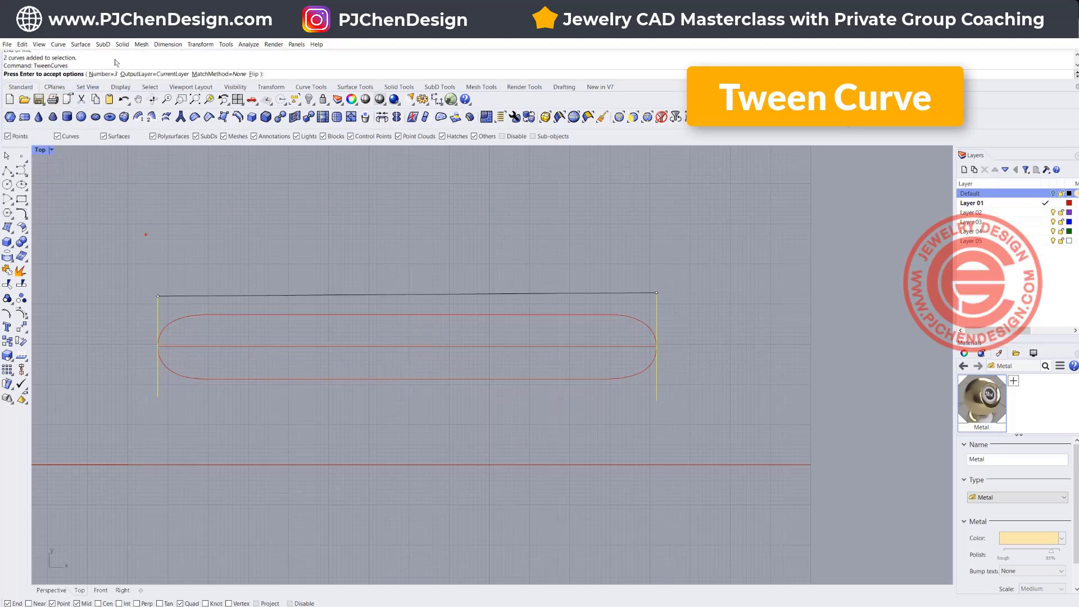
pyautogui.click(103, 74)
pyautogui.write('40')
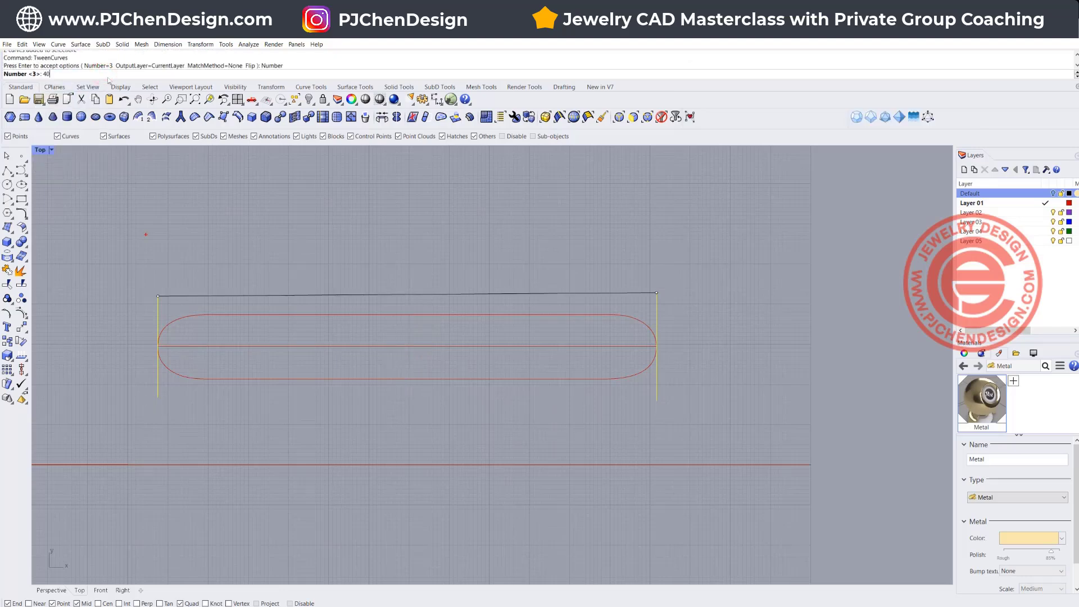
pyautogui.press('Return')
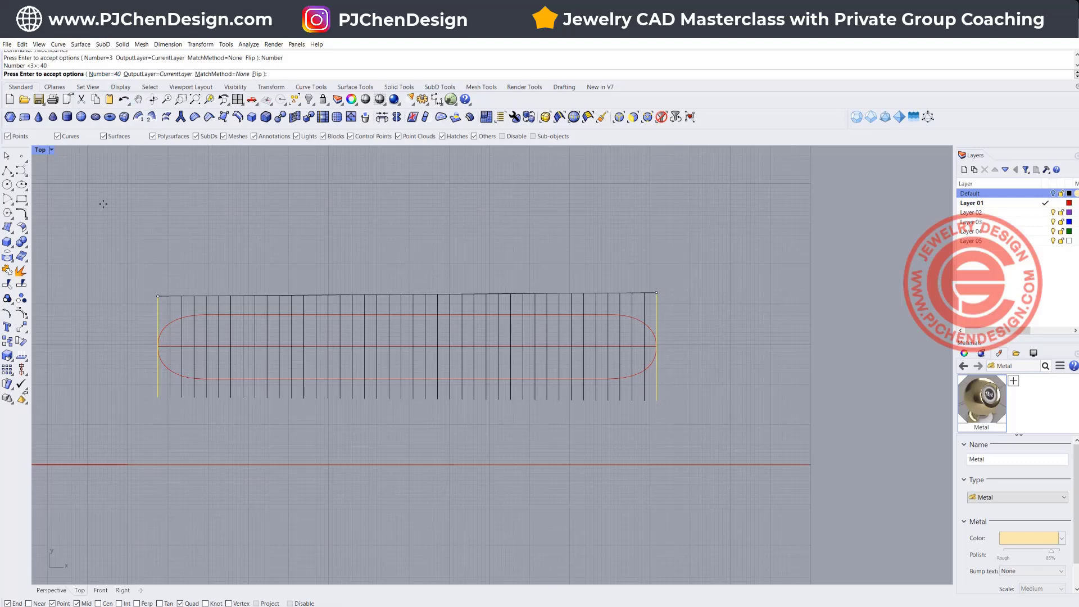
pyautogui.rightClick(369, 256)
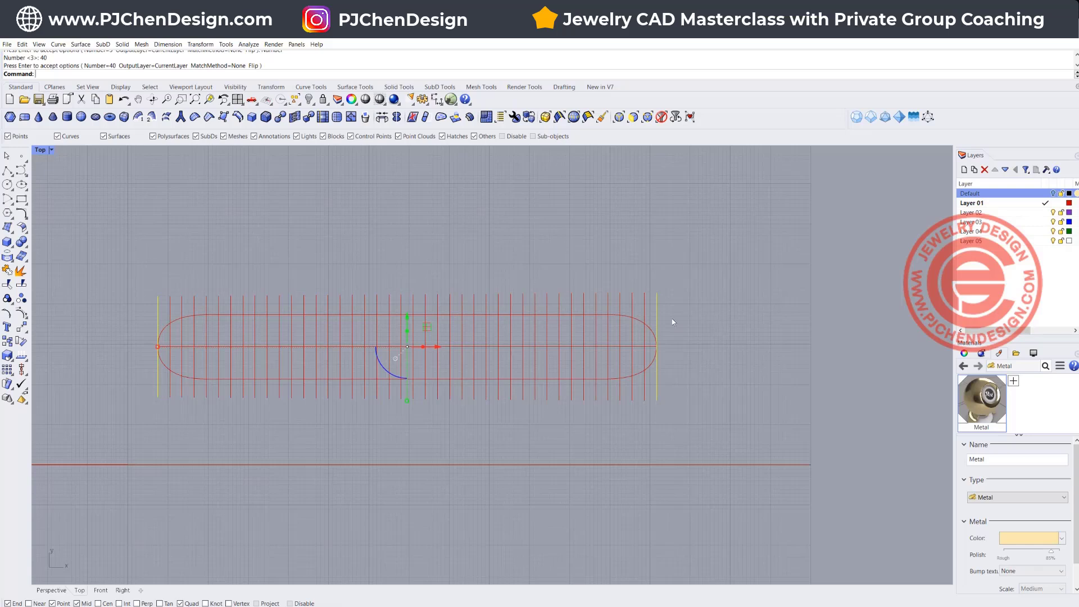
# - Delete the two outermost vertical lines at the left and right ends of the outline
pyautogui.click(613, 316)
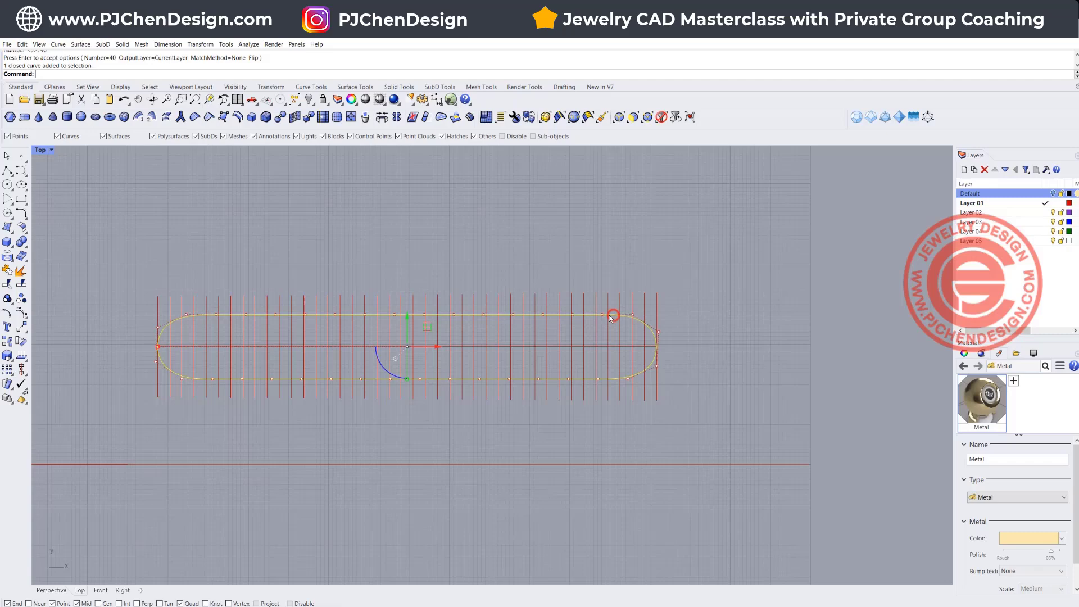
pyautogui.click(158, 304)
pyautogui.press('Delete')
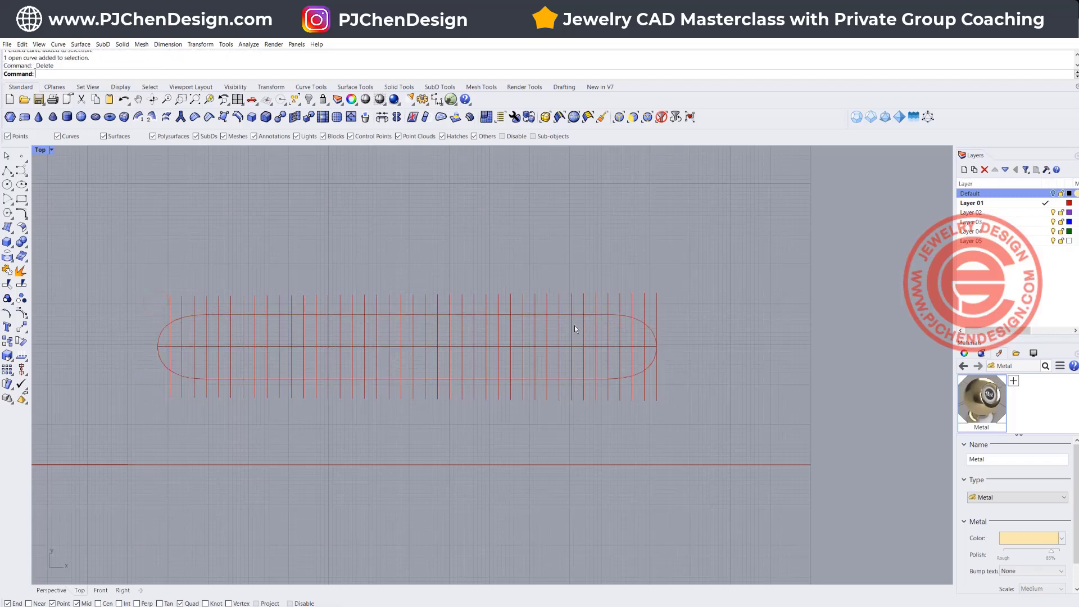
pyautogui.click(658, 301)
pyautogui.press('Delete')
# - Trim off the parts of the vertical lines above and below the rounded outline, using the outline as the cutting object
pyautogui.click(652, 328)
pyautogui.click(8, 284)
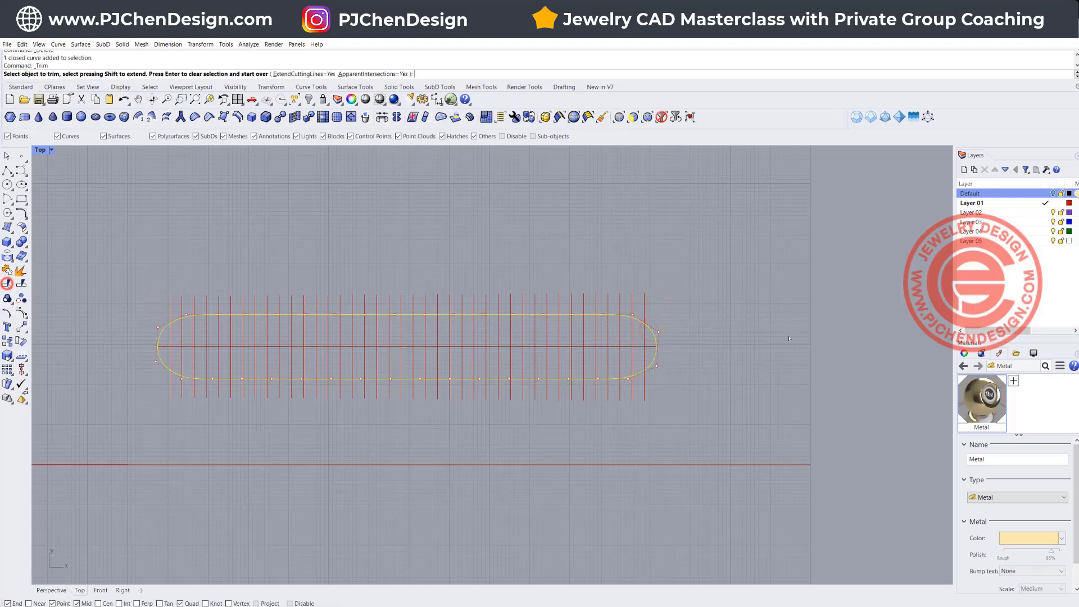
pyautogui.moveTo(667, 304); pyautogui.dragTo(214, 301)
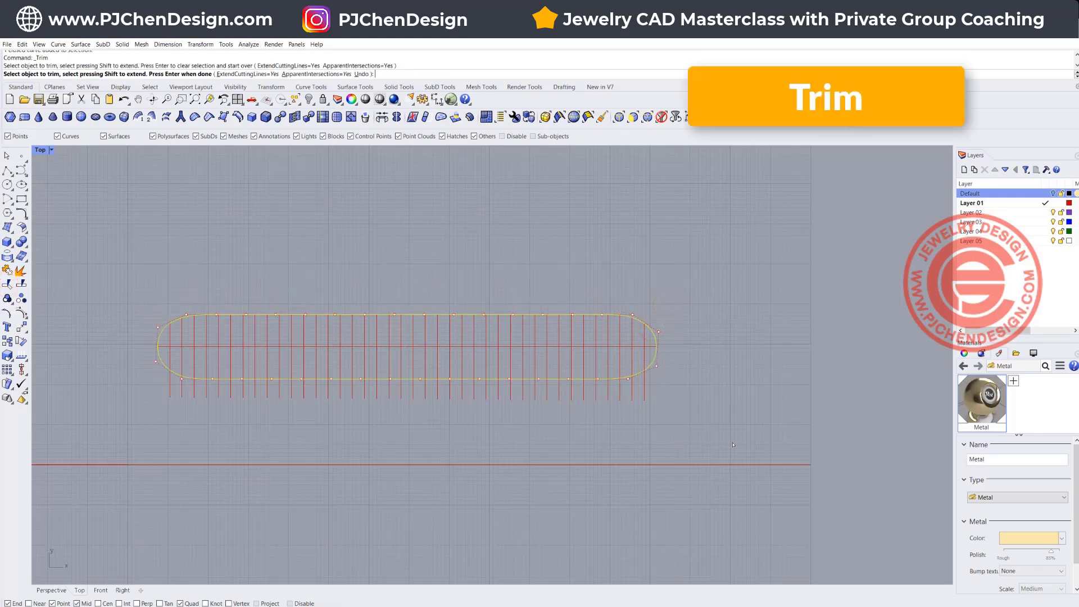
pyautogui.moveTo(715, 433); pyautogui.dragTo(129, 397)
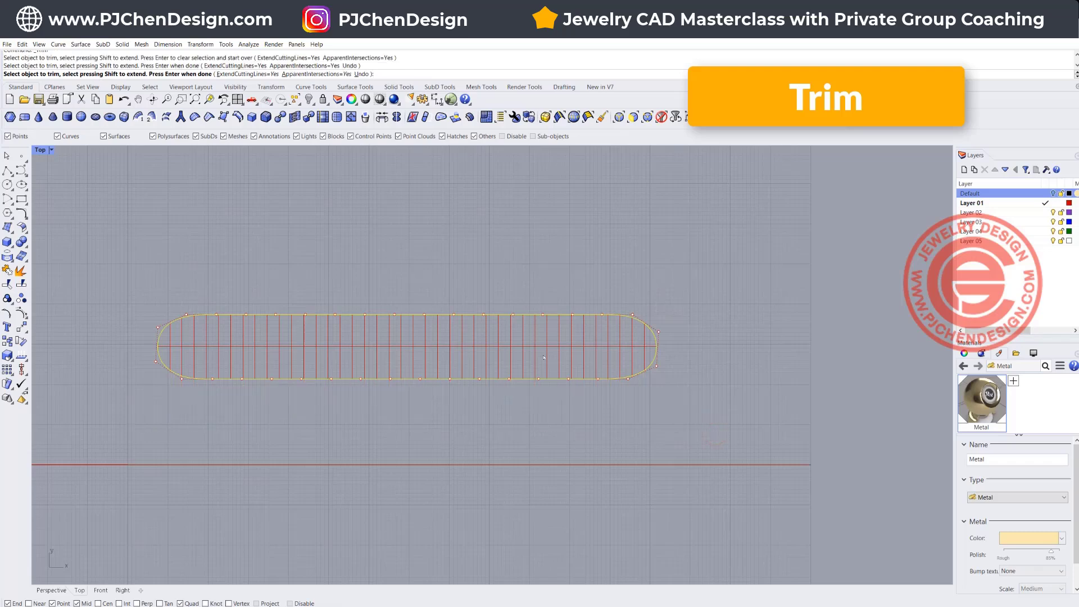
pyautogui.press('Return')
# - Twist the outline, center line and all vertical lines 180° about an axis from the center line's left endpoint to its right endpoint
pyautogui.click(423, 275)
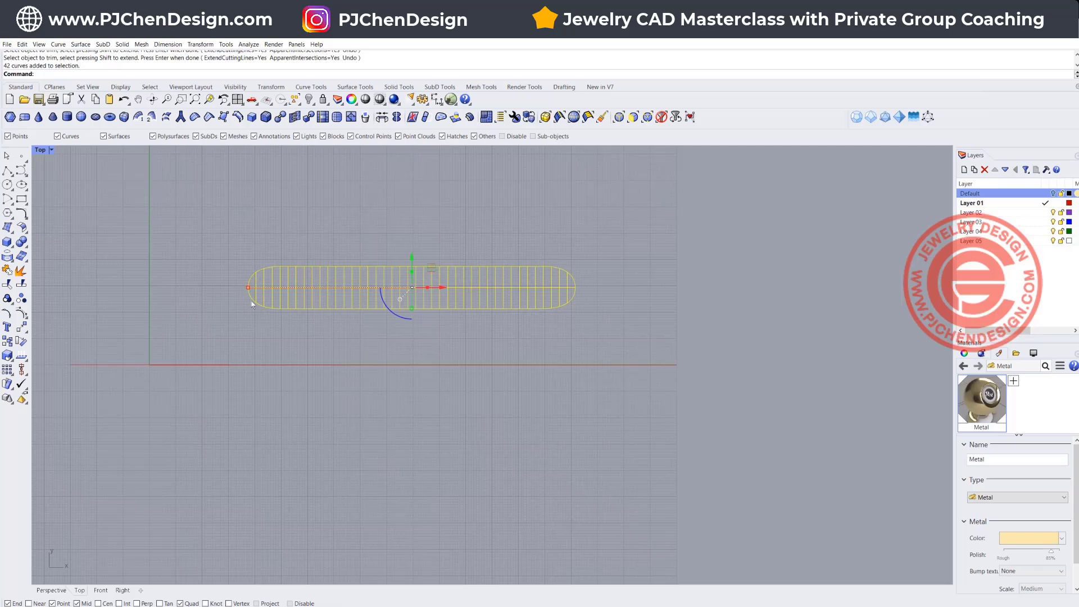
pyautogui.doubleClick(40, 150)
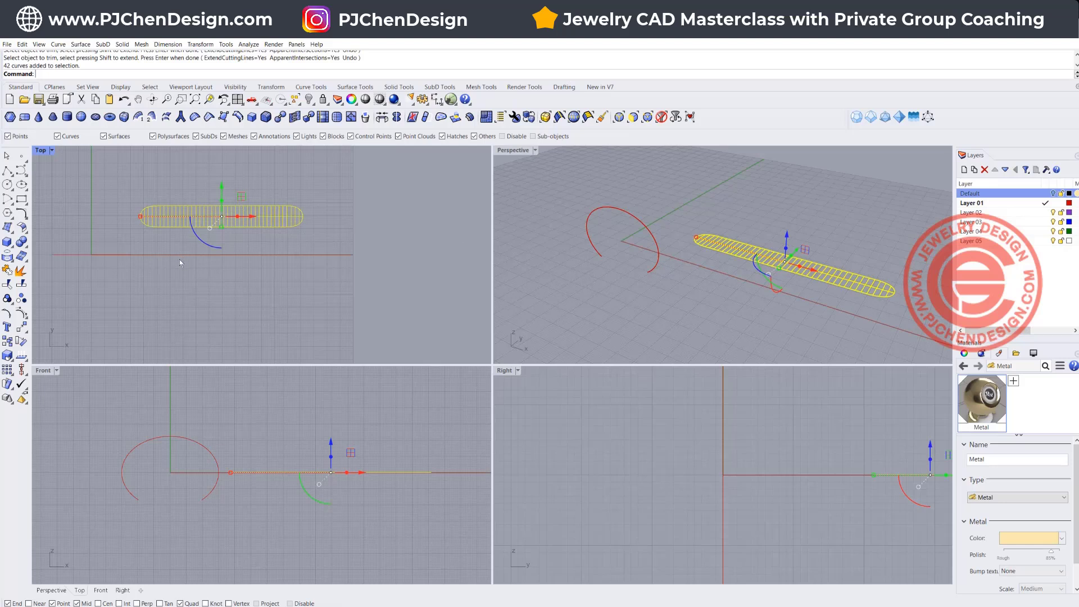
pyautogui.click(22, 327)
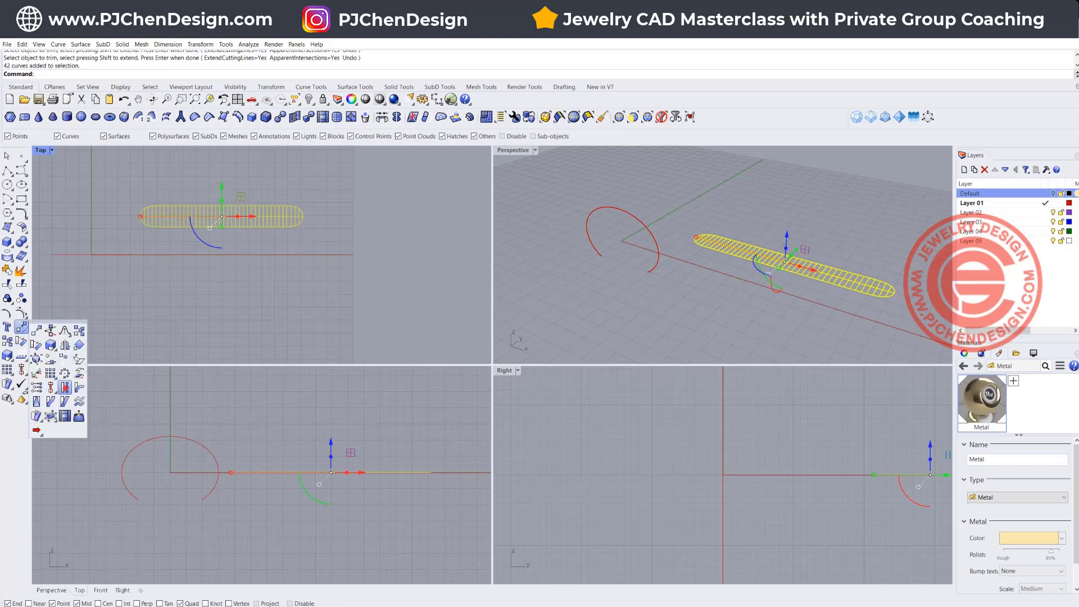
pyautogui.click(65, 388)
pyautogui.scroll(4, 127, 204)
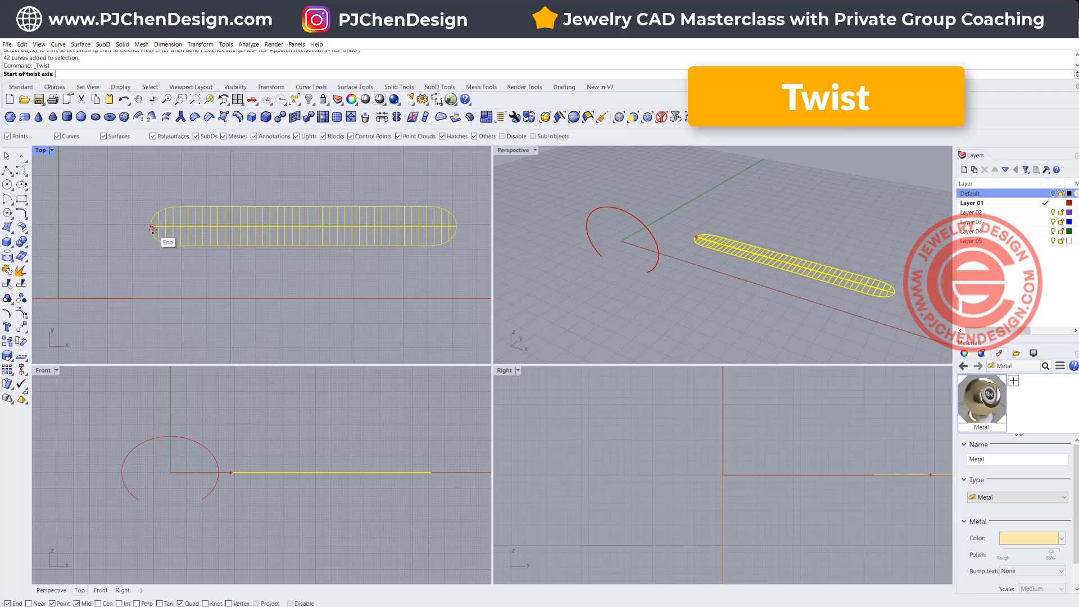
pyautogui.click(152, 227)
pyautogui.click(455, 227)
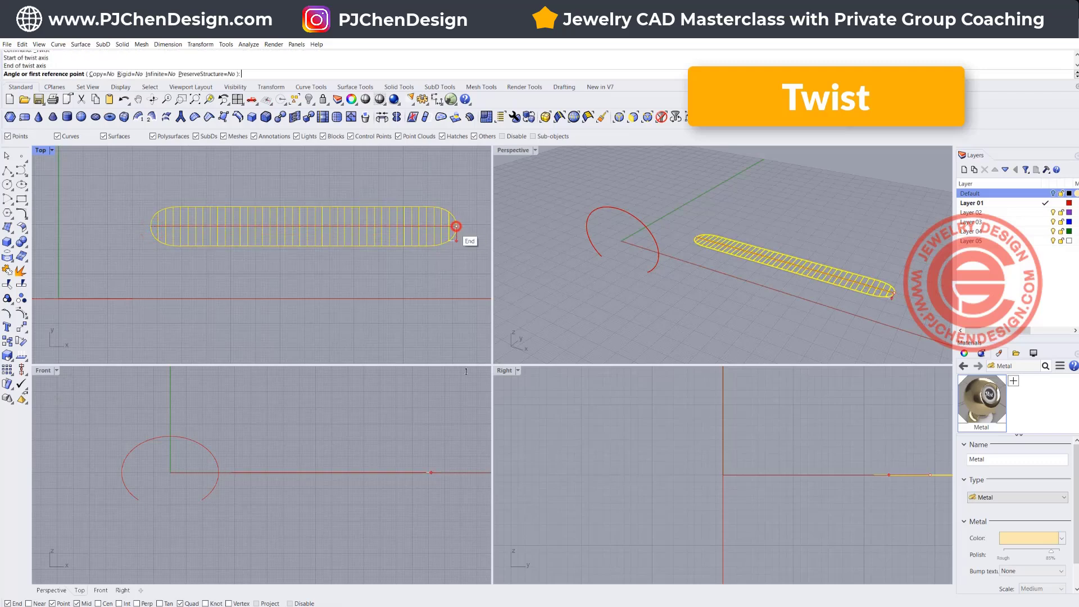
pyautogui.scroll(-4, 688, 515)
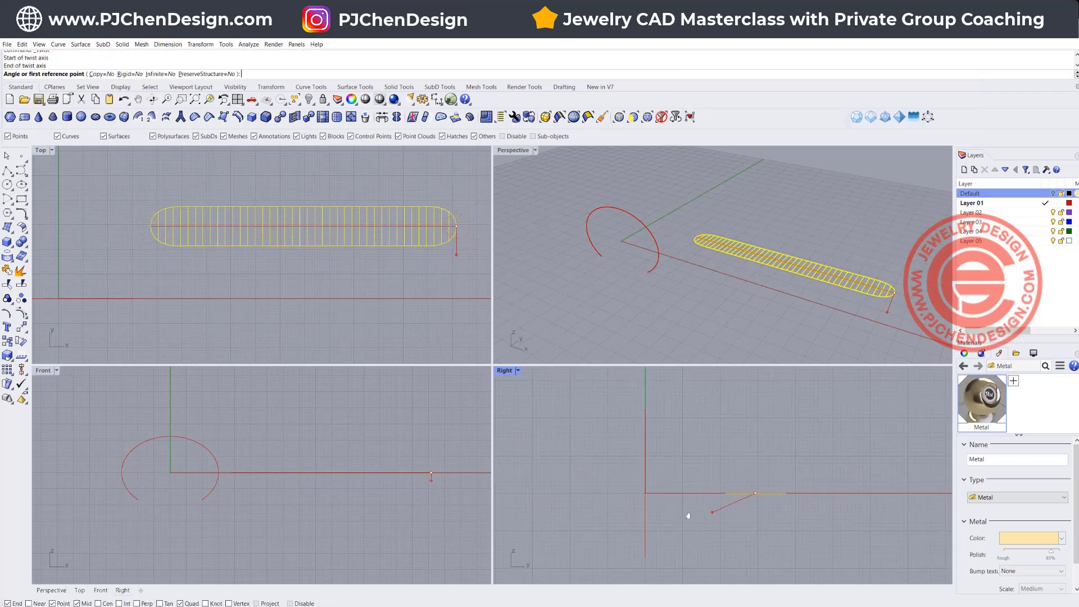
pyautogui.moveTo(712, 512); pyautogui.dragTo(684, 511, button='right')
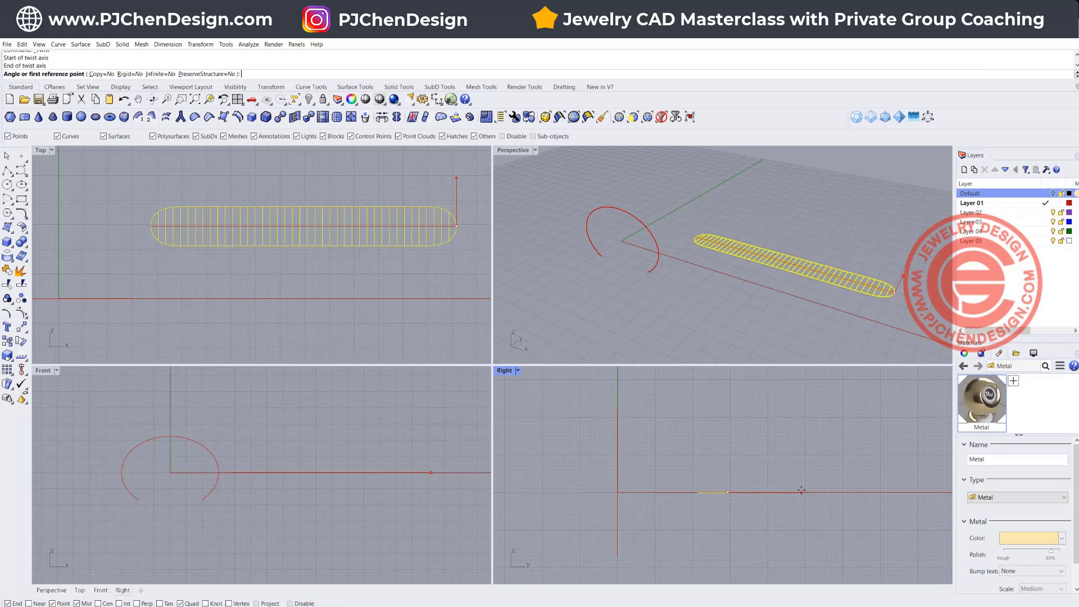
pyautogui.click(802, 491)
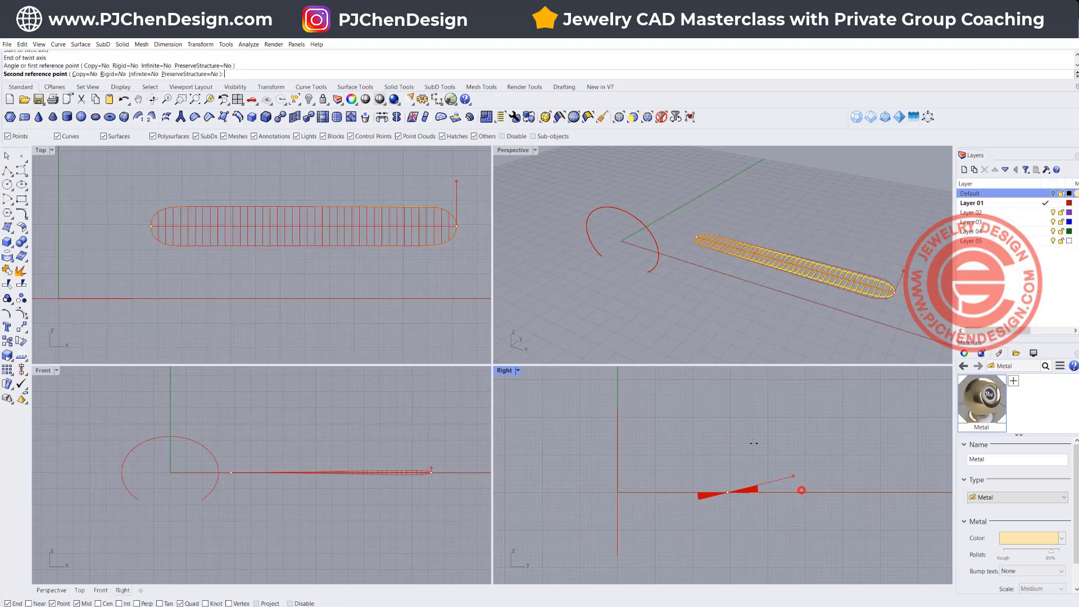
pyautogui.click(640, 491)
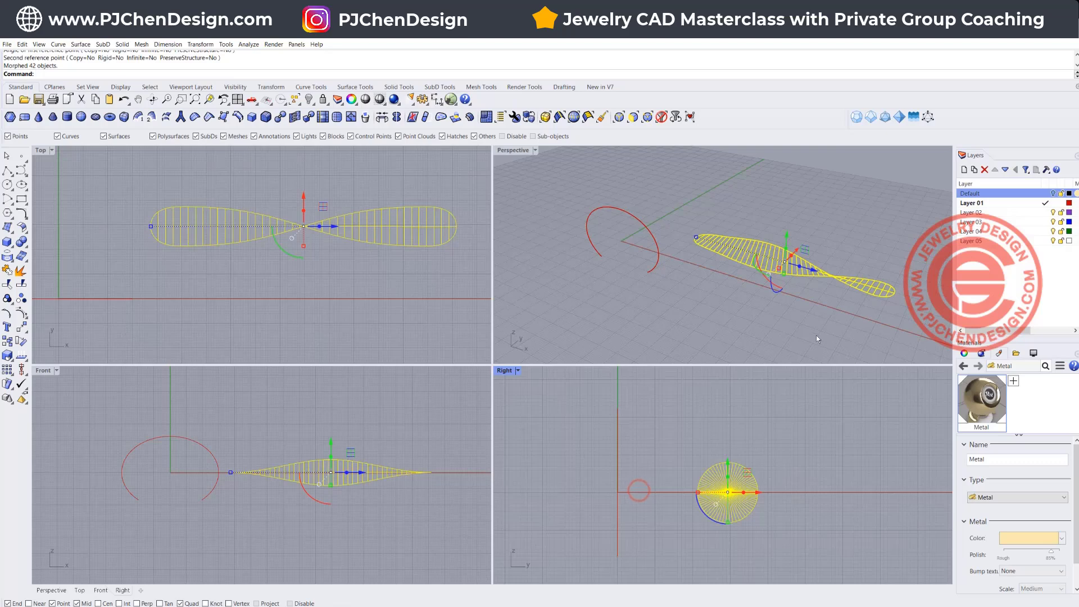
pyautogui.moveTo(817, 335); pyautogui.dragTo(751, 310, button='right')
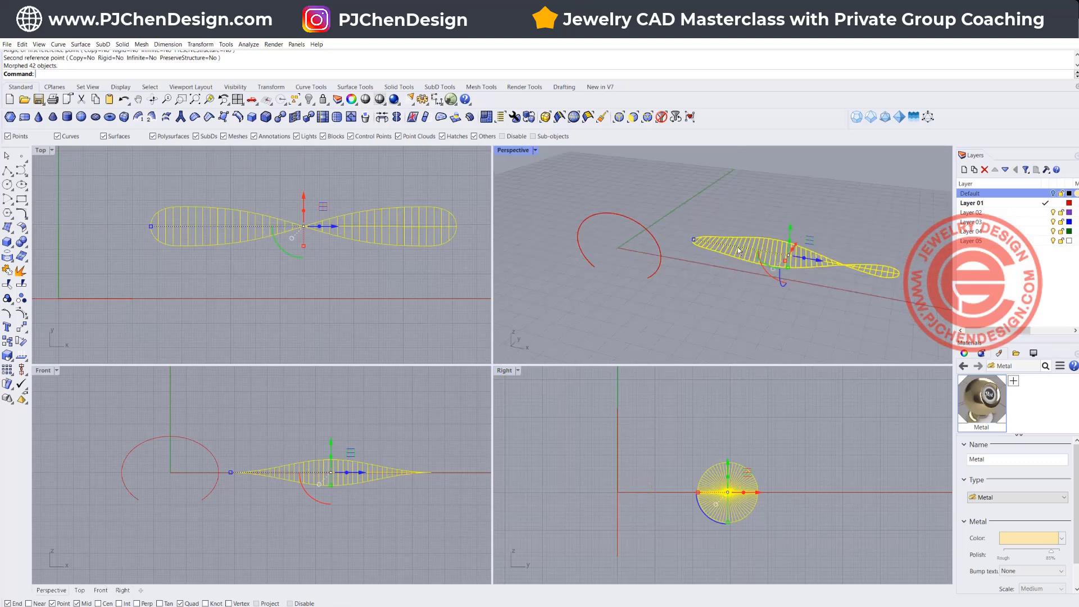
pyautogui.doubleClick(507, 150)
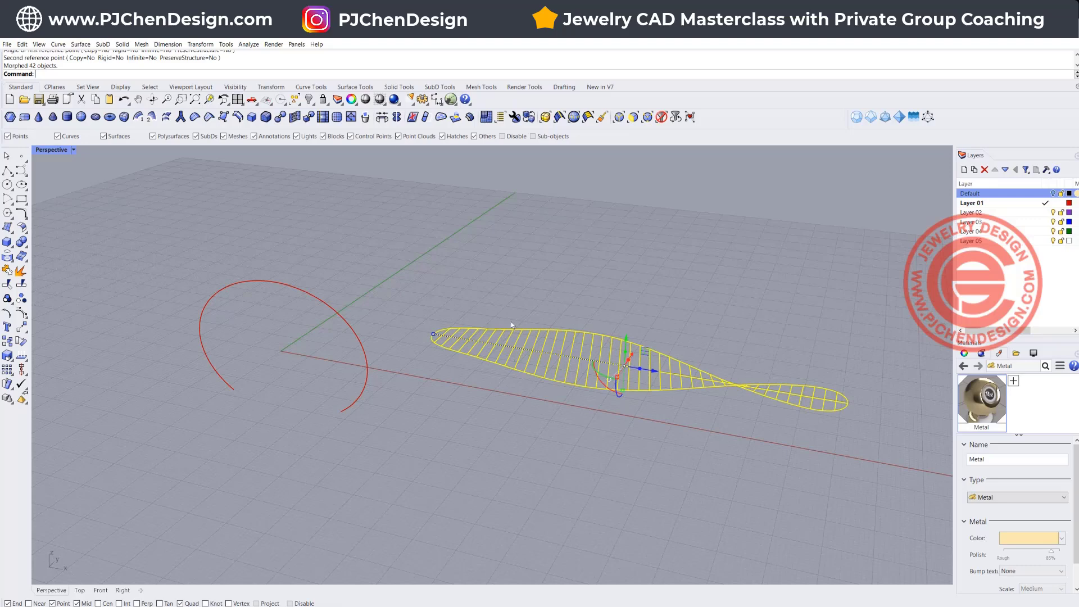
# - Pipe the twisted outline, center line and all cross lines with a 1.2 mm diameter and round caps
pyautogui.click(8, 243)
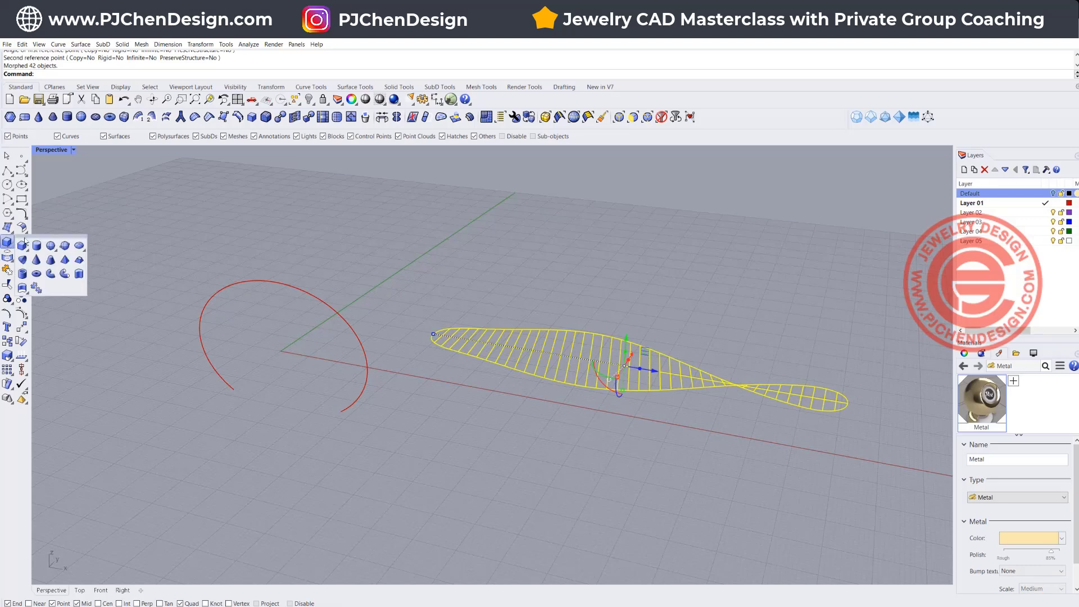
pyautogui.click(57, 276)
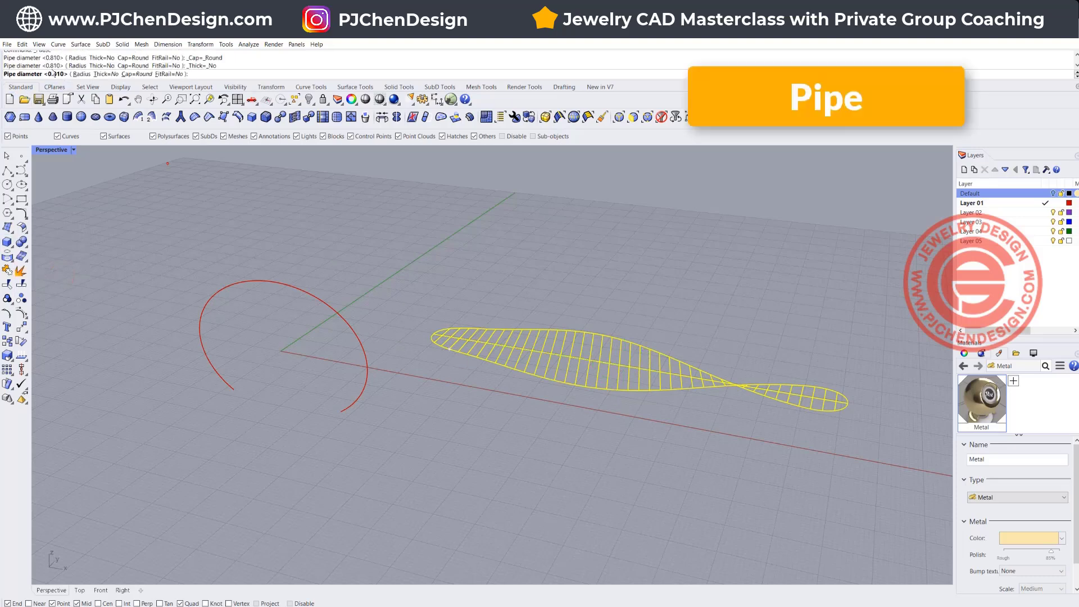
pyautogui.write('1.')
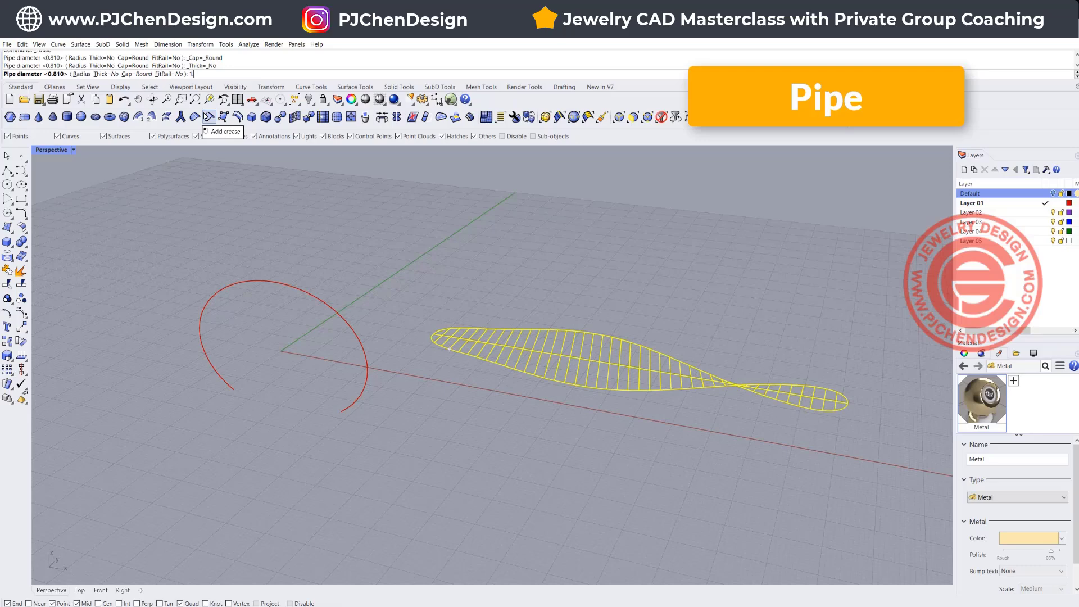
pyautogui.write('2')
pyautogui.press('Return')
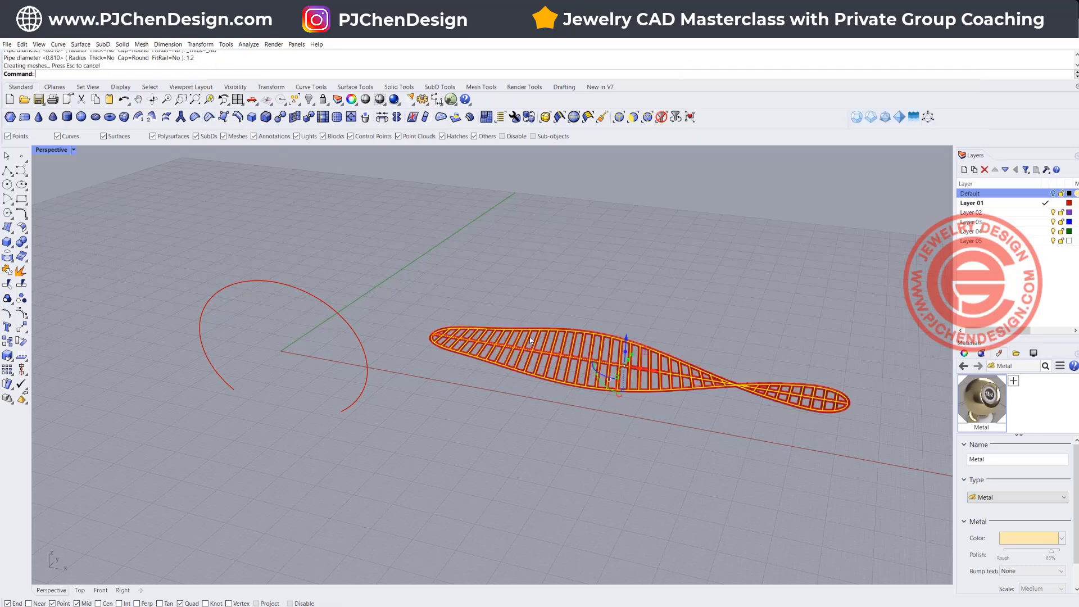
pyautogui.click(495, 414)
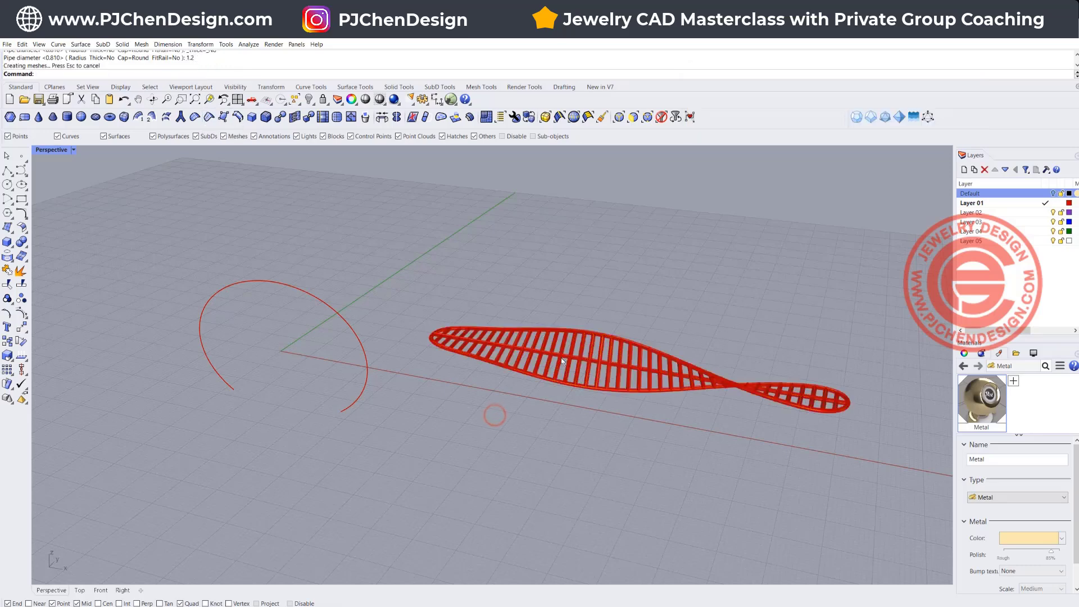
# - Delete the pipe running along the center line, keeping the center line curve itself
pyautogui.click(563, 357)
pyautogui.click(568, 358)
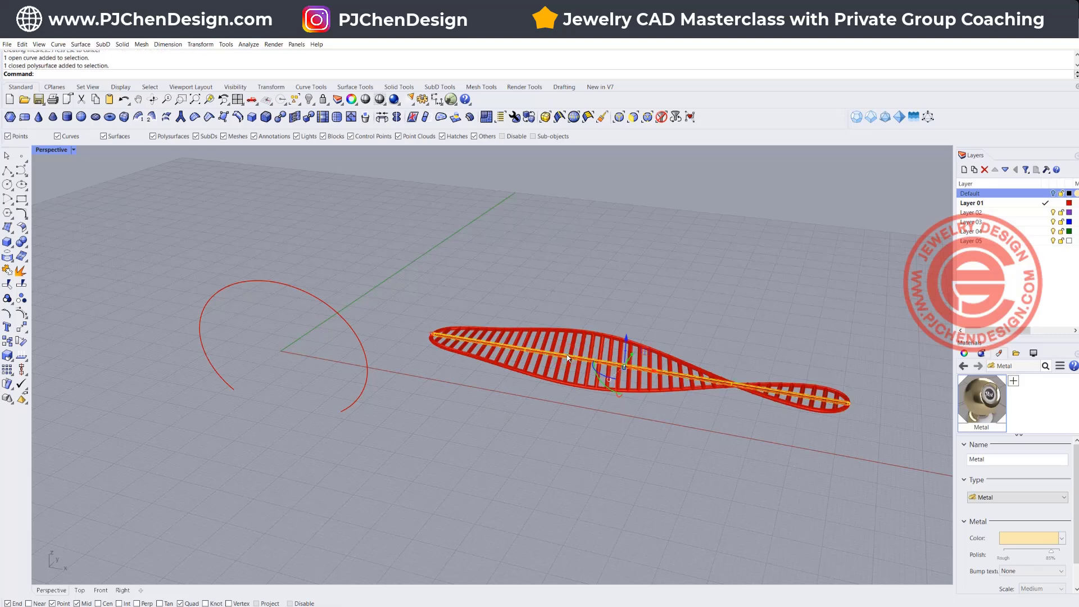
pyautogui.press('Delete')
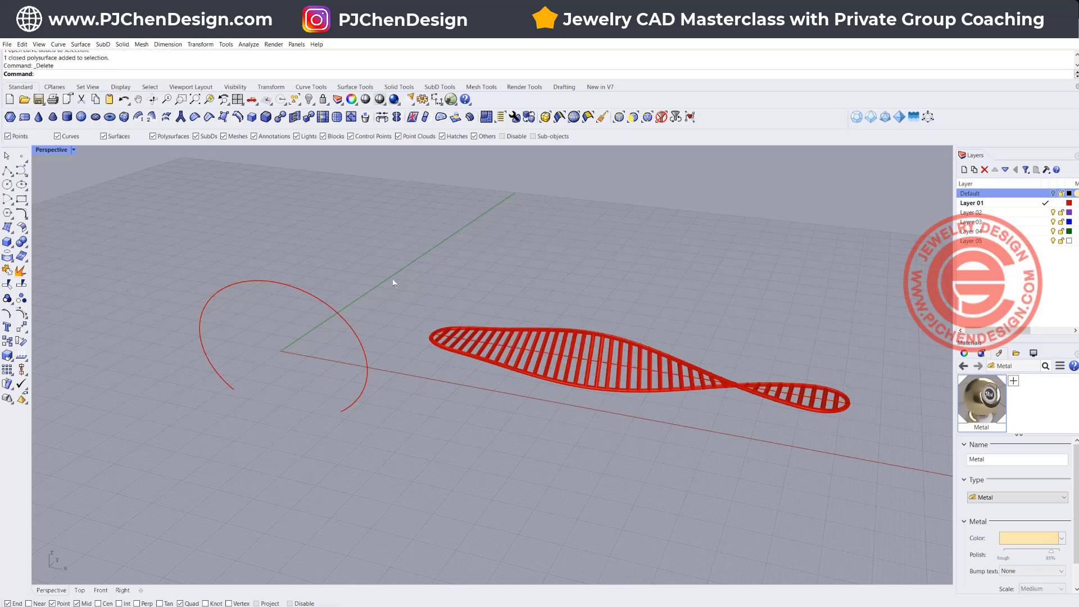
# - Flow a copy of the twisted pipes, excluding the center line, from the center line onto the open ellipse curve, matching their left ends without stretch
pyautogui.write('Flow')
pyautogui.press('Return')
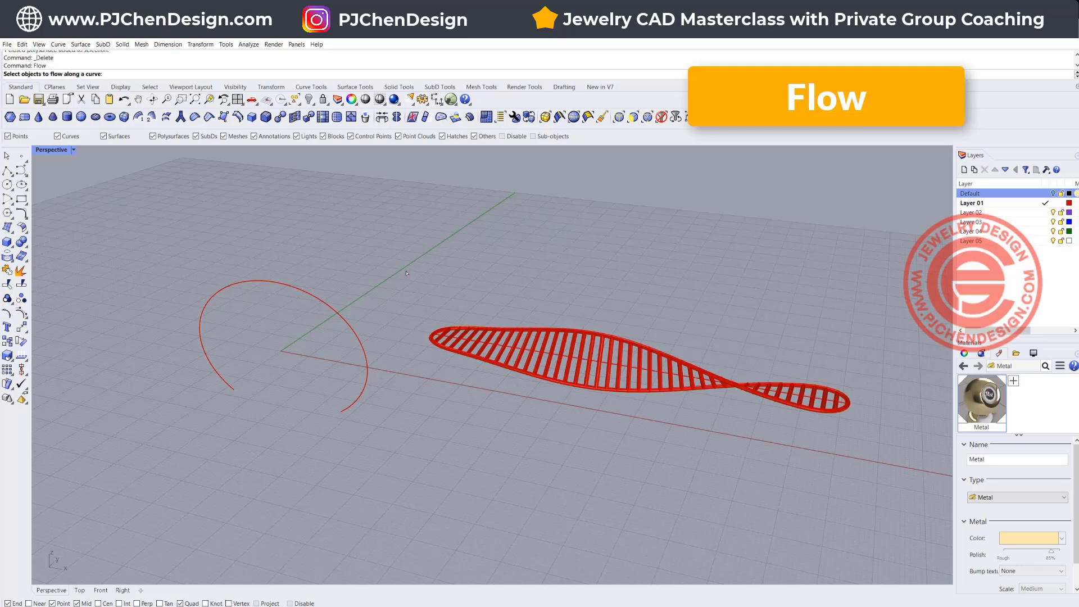
pyautogui.moveTo(404, 271); pyautogui.dragTo(875, 435)
pyautogui.scroll(4, 463, 341)
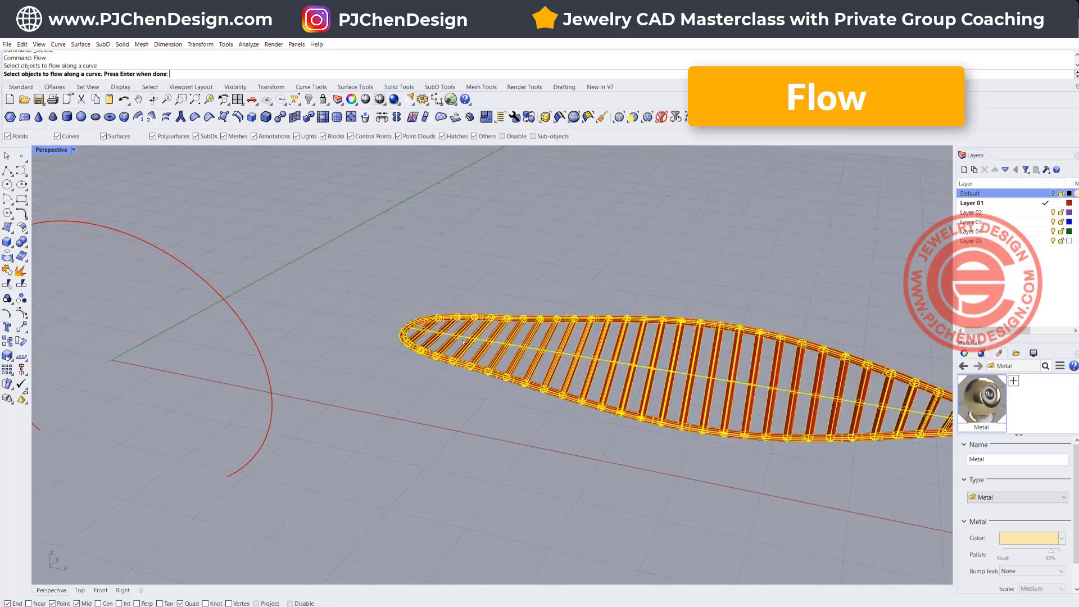
pyautogui.keyDown('ctrl'); pyautogui.click(459, 335); pyautogui.keyUp('ctrl')
pyautogui.press('Return')
pyautogui.scroll(-4, 449, 334)
pyautogui.scroll(8, 426, 329)
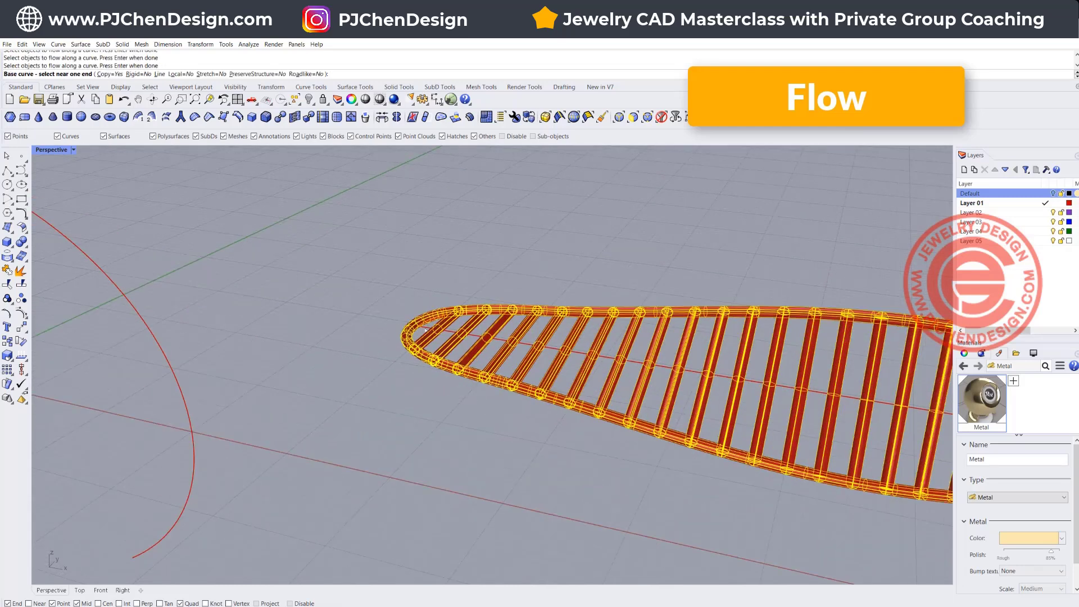
pyautogui.click(426, 327)
pyautogui.scroll(-8, 201, 400)
pyautogui.moveTo(200, 404); pyautogui.dragTo(122, 374, button='right')
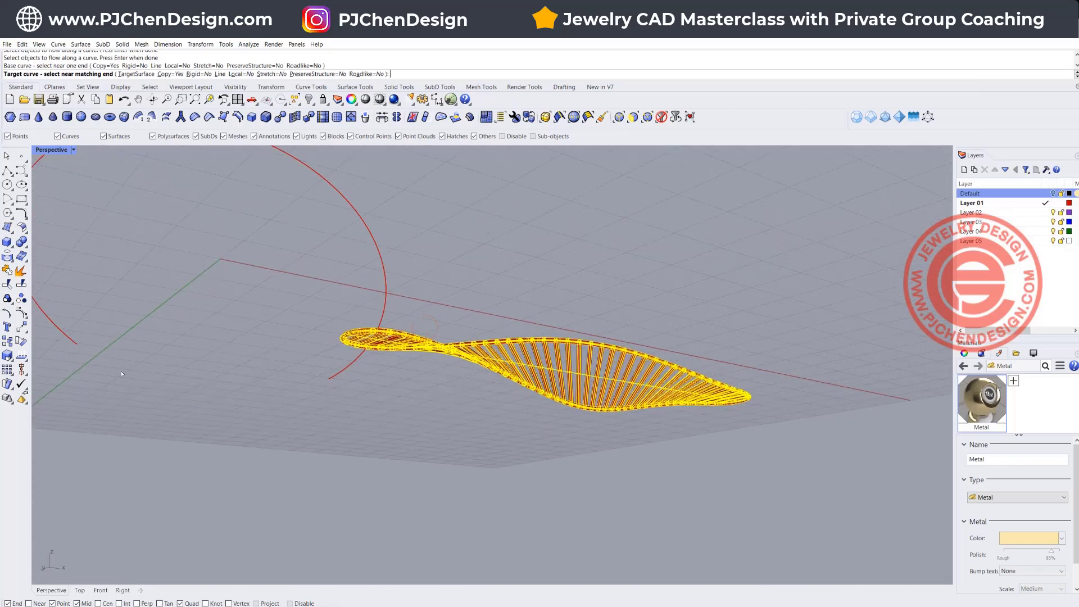
pyautogui.click(75, 344)
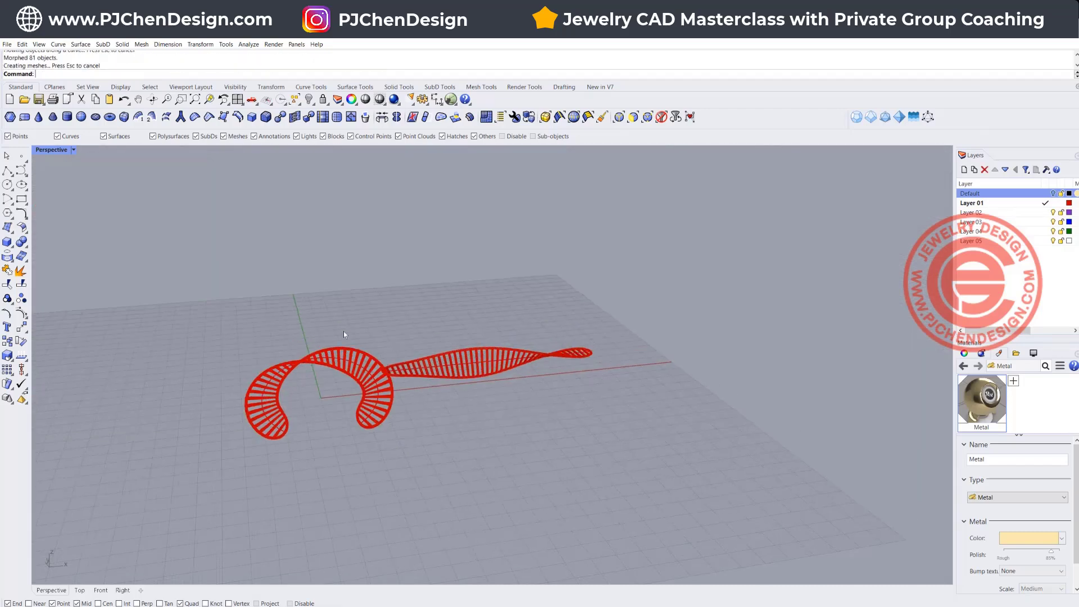
# - Examine the thickness and shape of the flowed bracelet's rim and bars from several angles, and check the ellipse curve's place within it
pyautogui.scroll(4, 344, 334)
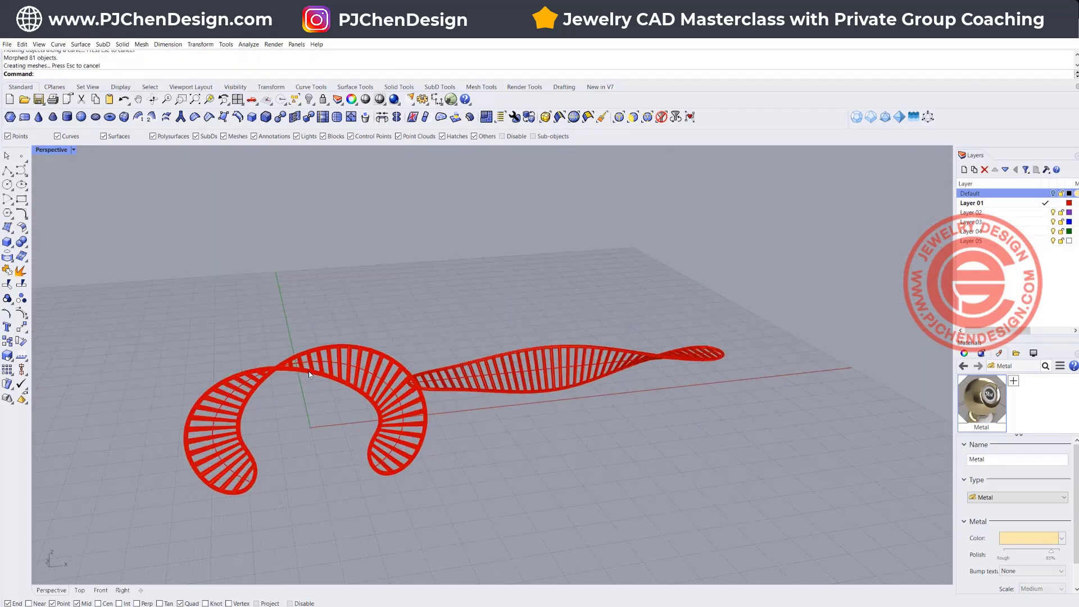
pyautogui.moveTo(309, 371)
pyautogui.mouseDown(button='right')
pyautogui.moveTo(336, 353)
pyautogui.moveTo(449, 353)
pyautogui.moveTo(292, 370)
pyautogui.mouseUp(button='right')
pyautogui.scroll(5, 292, 370)
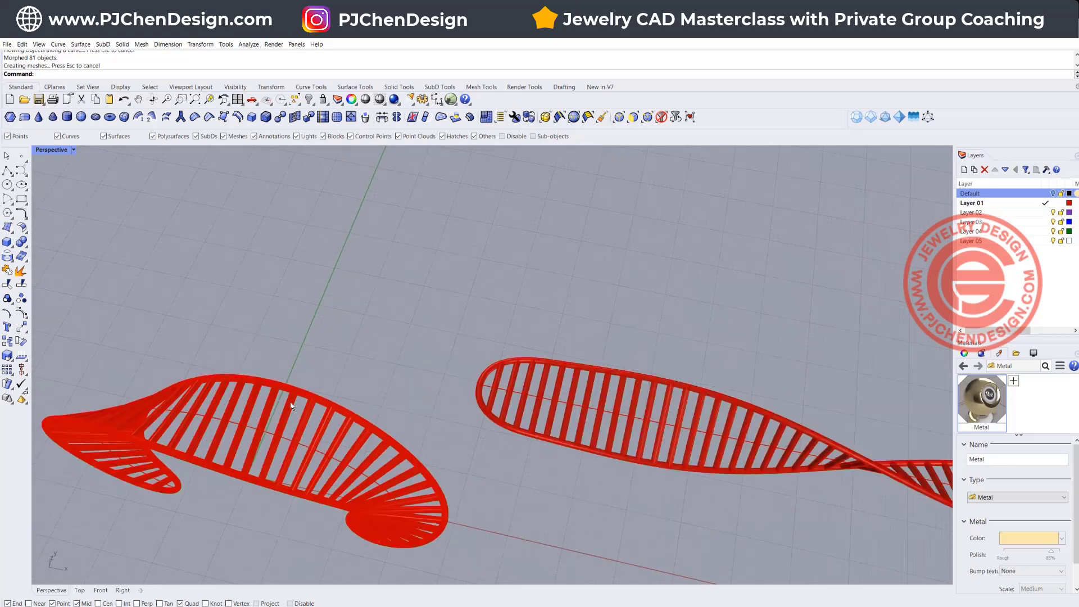
pyautogui.scroll(5, 292, 406)
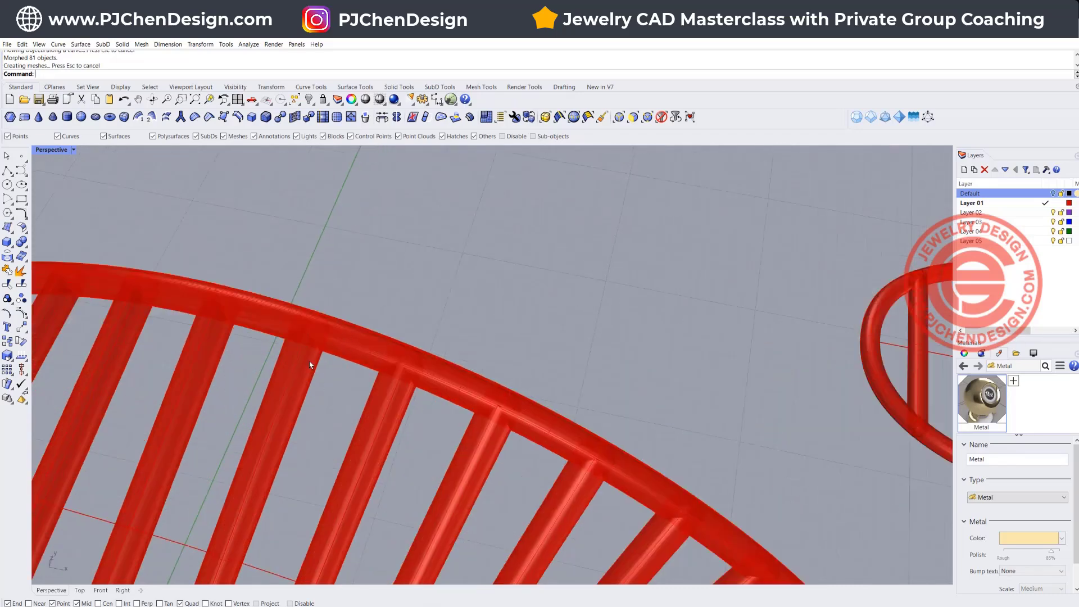
pyautogui.scroll(-3, 309, 363)
pyautogui.moveTo(292, 415); pyautogui.dragTo(303, 346, button='right')
pyautogui.scroll(5, 520, 484)
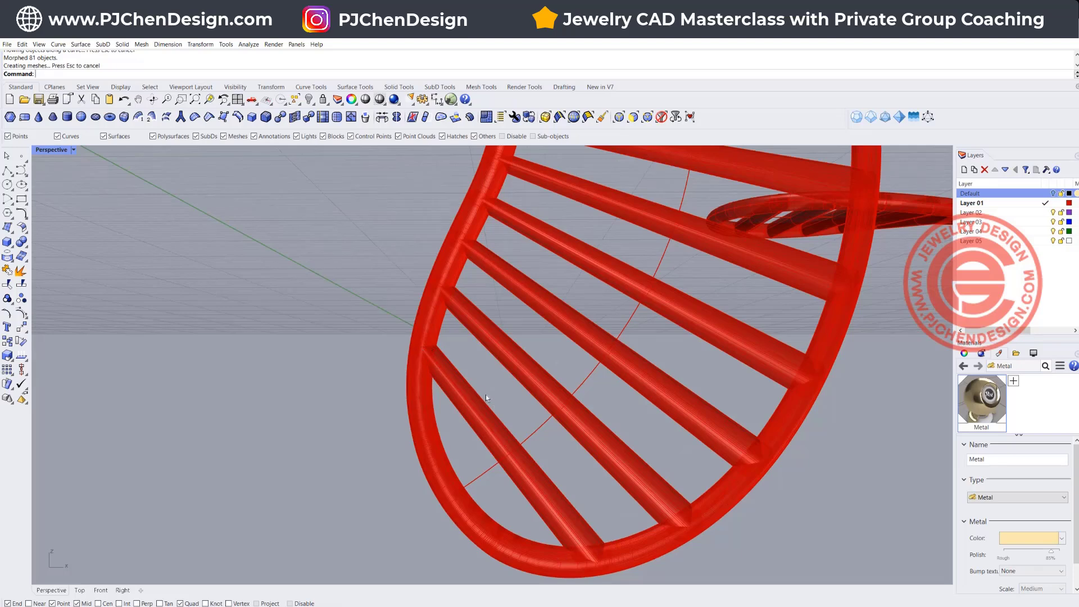
pyautogui.scroll(-5, 478, 392)
pyautogui.scroll(-3, 438, 365)
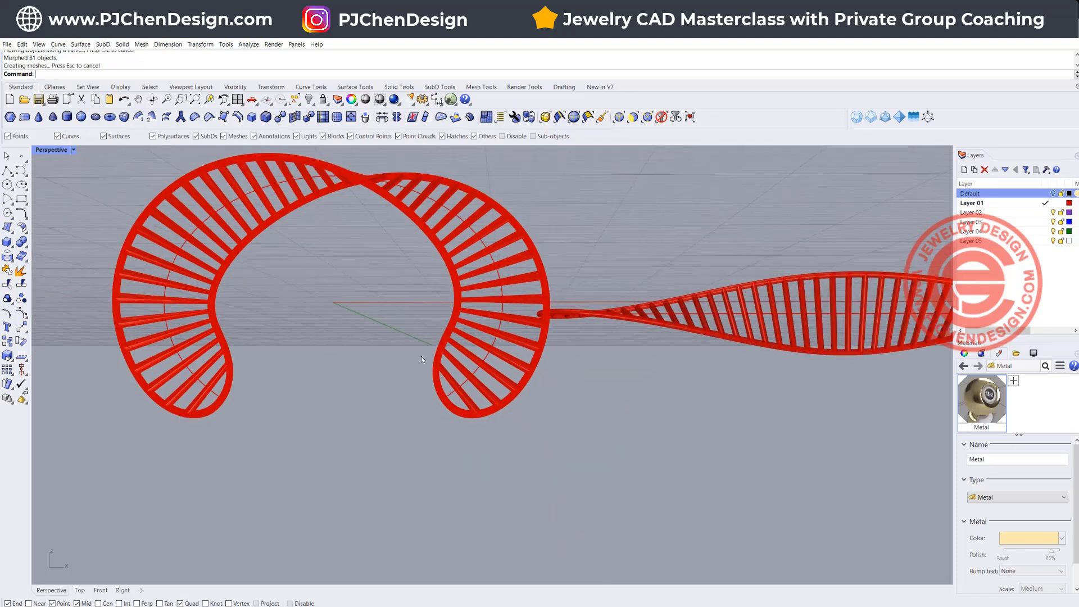
pyautogui.moveTo(364, 347); pyautogui.dragTo(363, 292, button='right')
pyautogui.click(462, 254)
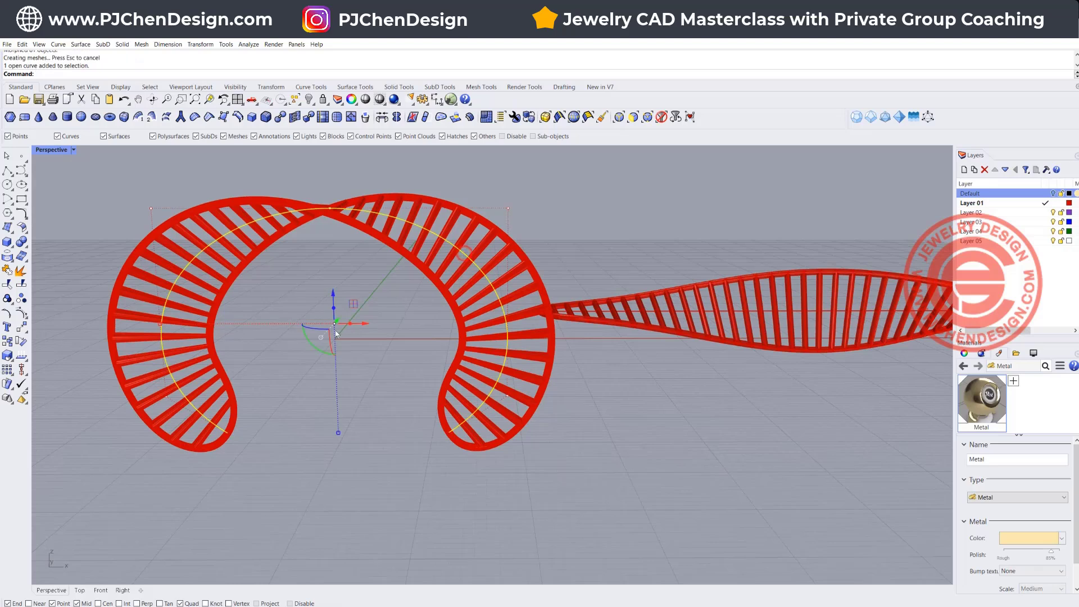
# - Switch to the four-viewport layout and clear the curve selection
pyautogui.doubleClick(43, 150)
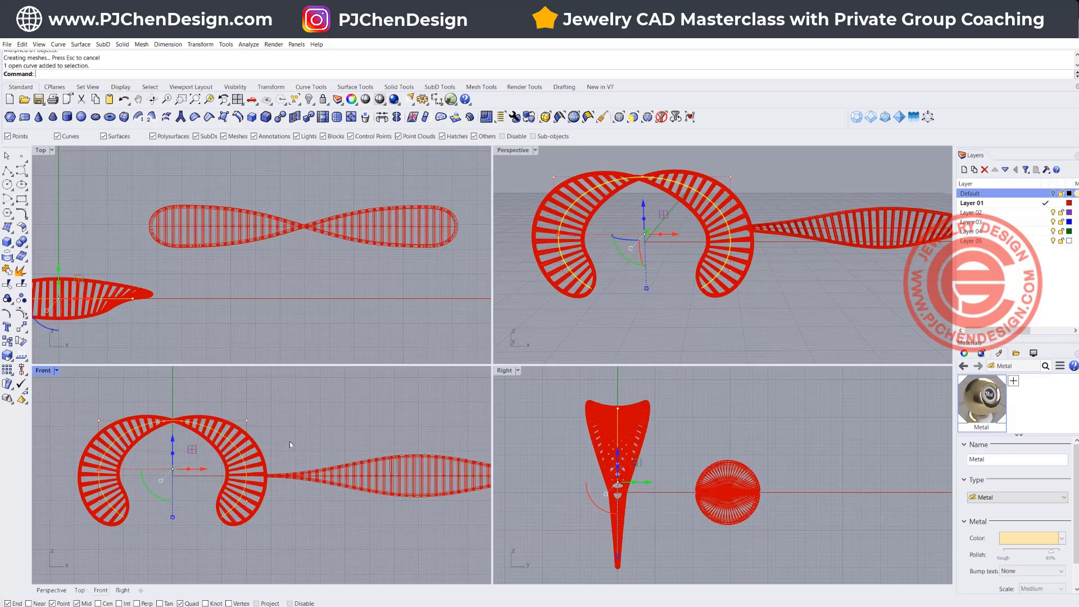
pyautogui.click(177, 328)
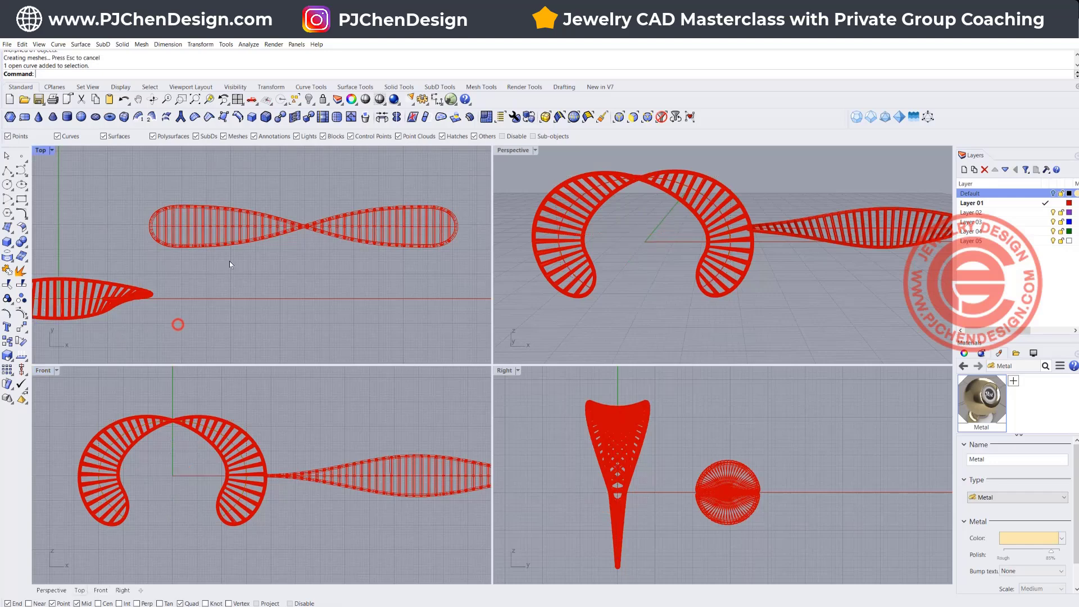
pyautogui.scroll(-3, 225, 275)
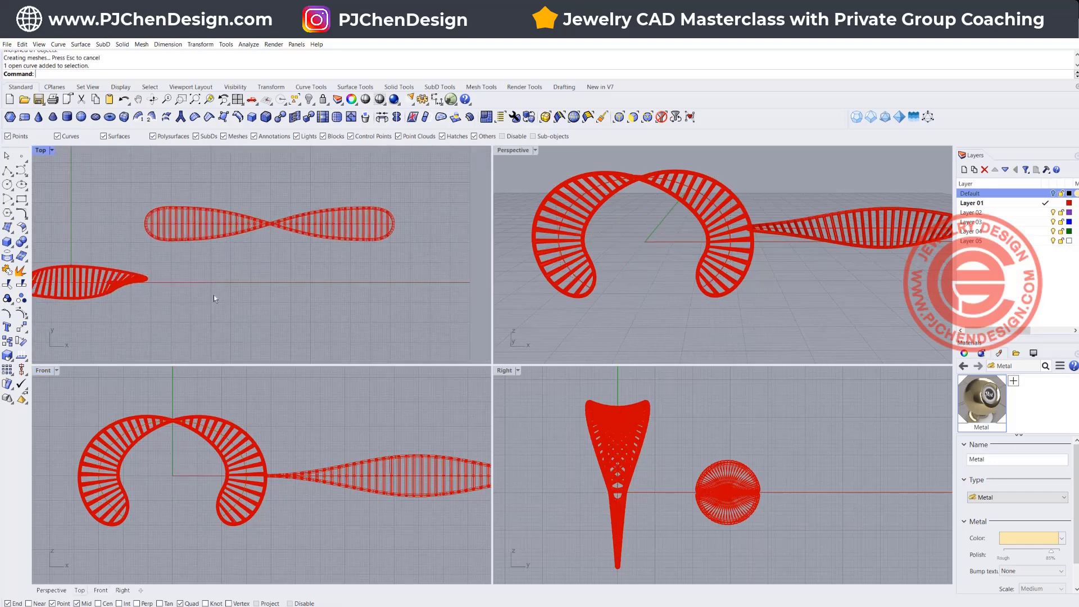
# - Undo the flow, the center pipe deletion and the piping
pyautogui.hotkey('ctrl', 'z')
pyautogui.hotkey('ctrl', 'z')
pyautogui.hotkey('ctrl', 'z')
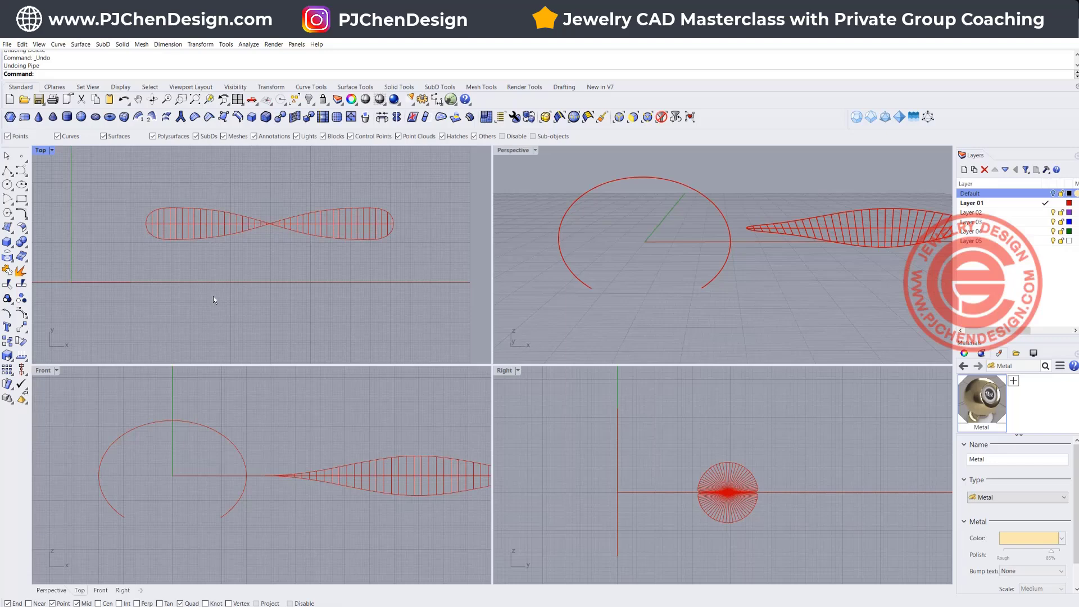
# - Examine the center line and one cross line of the twisted pattern in the Top and Front views
pyautogui.scroll(2, 330, 243)
pyautogui.click(332, 217)
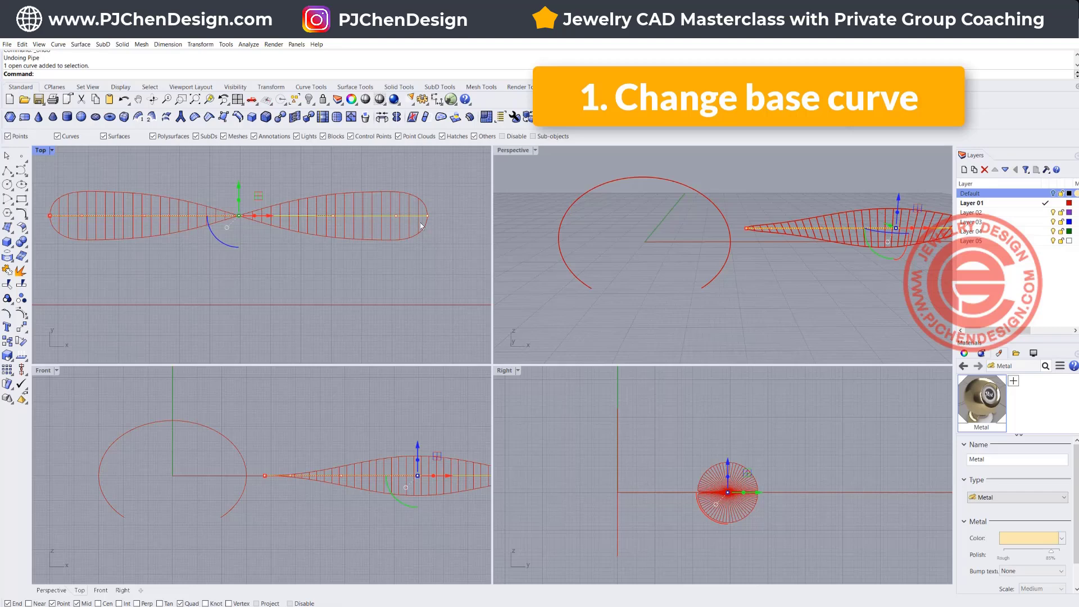
pyautogui.scroll(-2, 330, 452)
pyautogui.moveTo(237, 418); pyautogui.dragTo(155, 400, button='right')
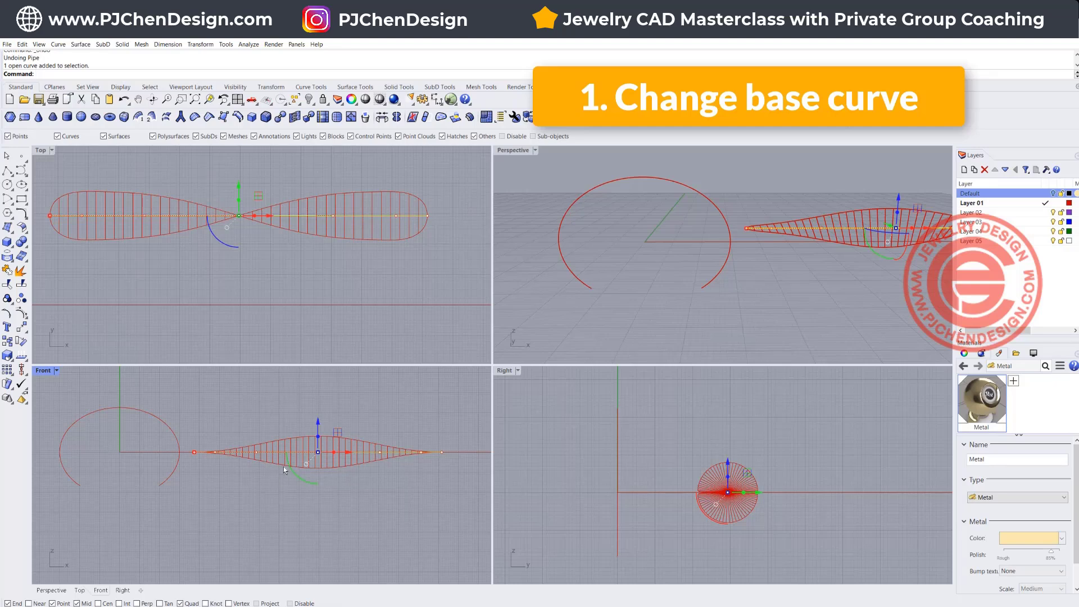
pyautogui.click(462, 441)
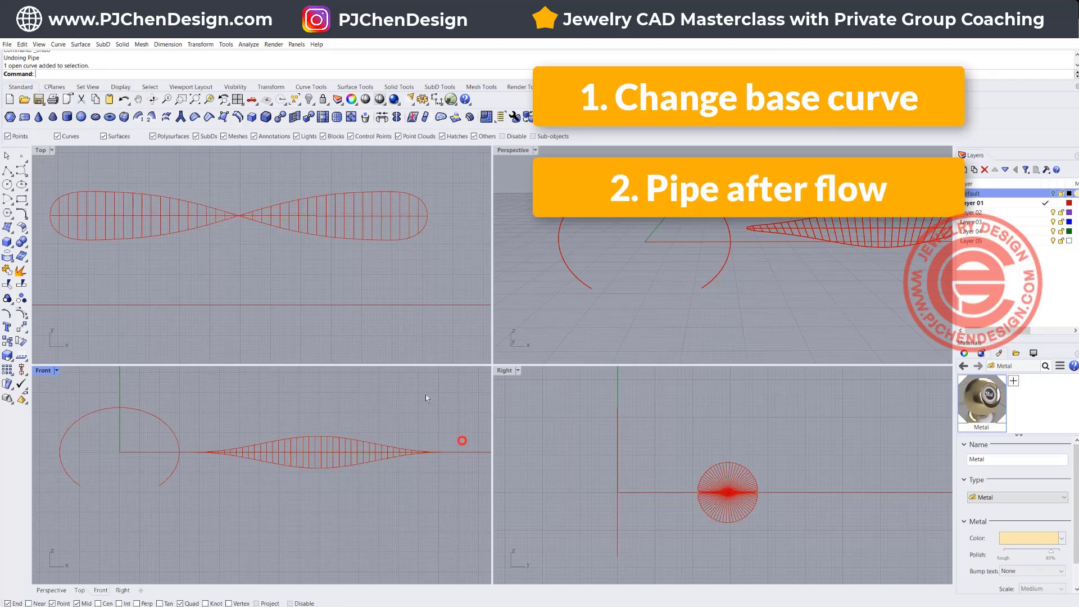
pyautogui.click(363, 233)
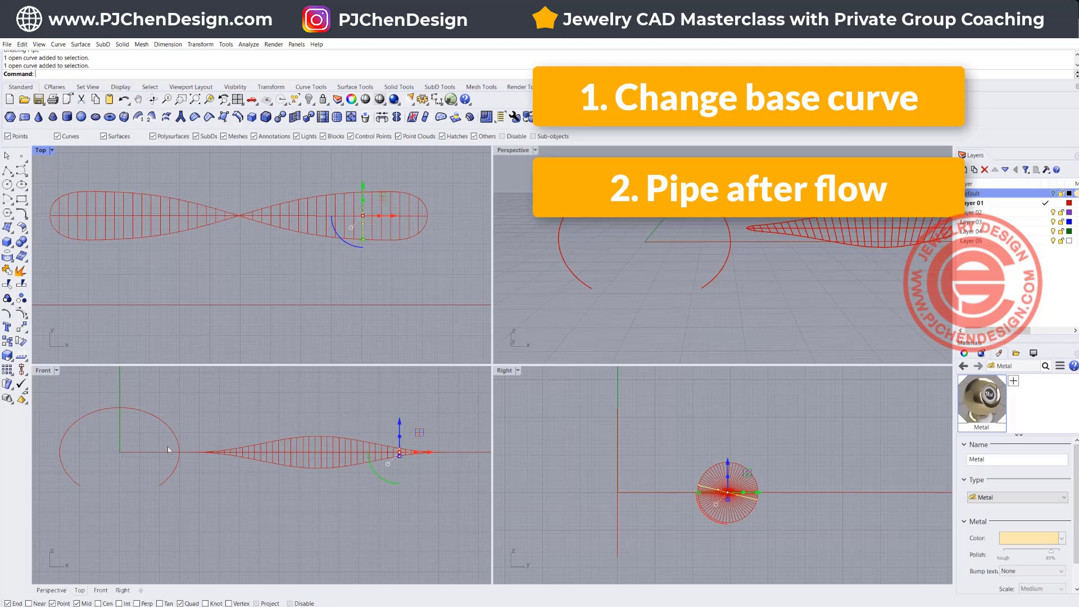
pyautogui.click(284, 407)
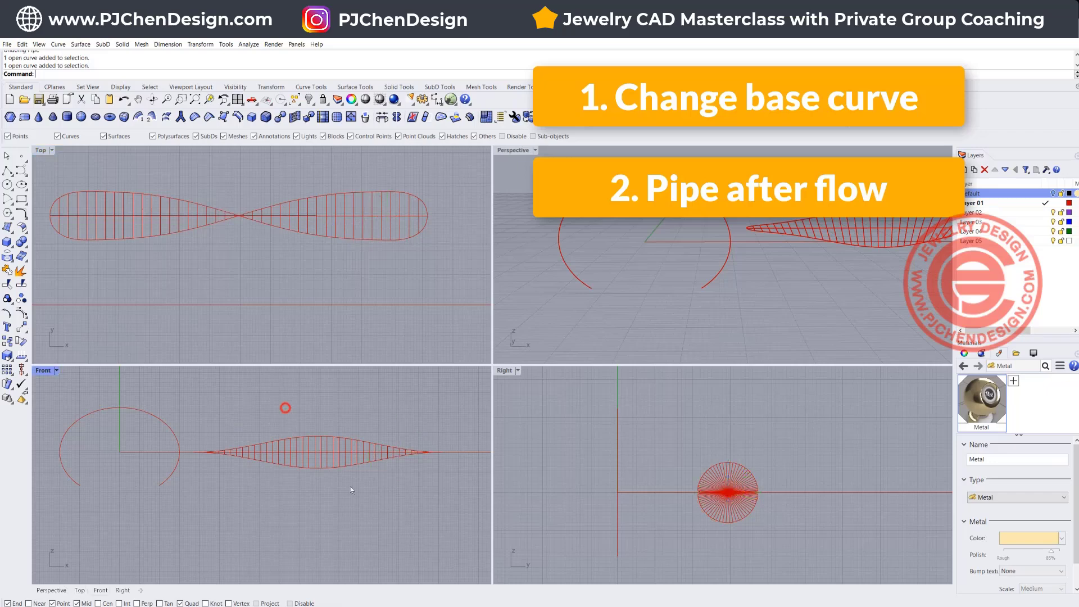
# - Project the twisted outline onto the Front view's construction plane, keeping the original outline
pyautogui.moveTo(336, 469); pyautogui.dragTo(348, 451, button='right')
pyautogui.click(348, 451)
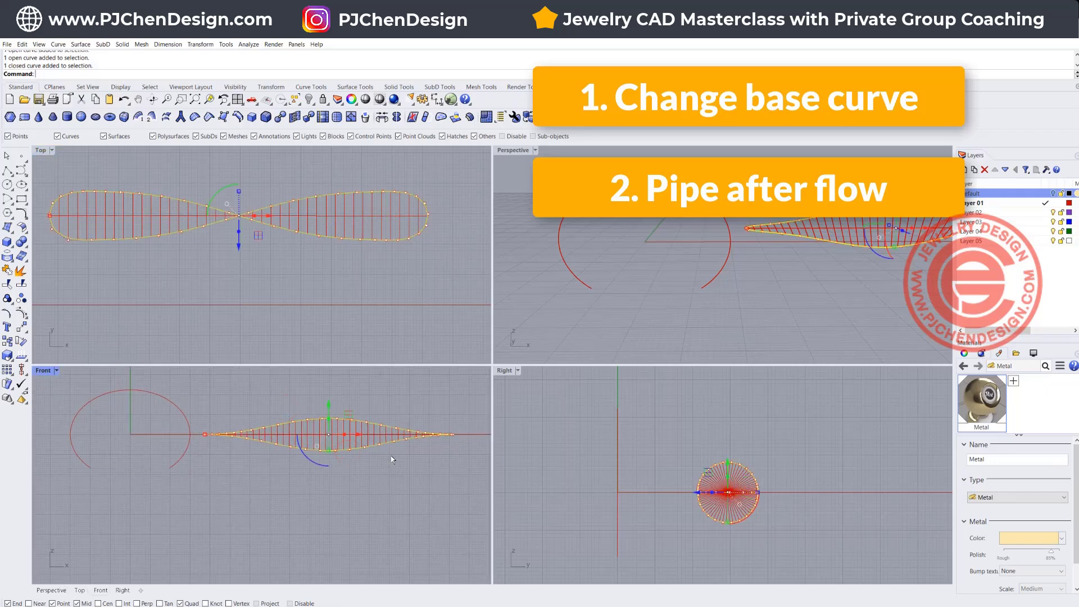
pyautogui.write('rojectToCPlane')
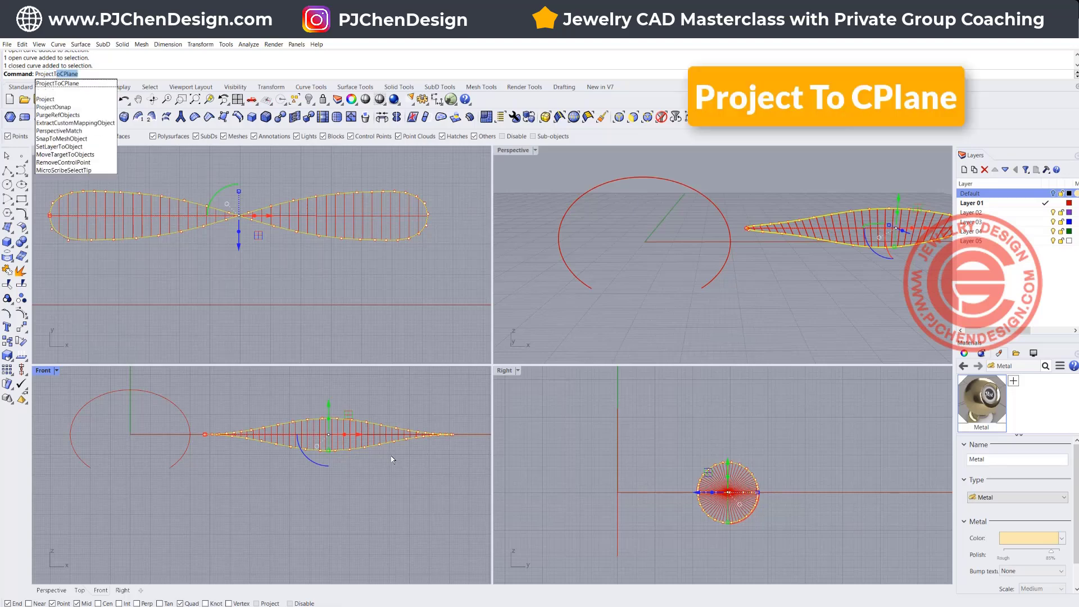
pyautogui.press('Return')
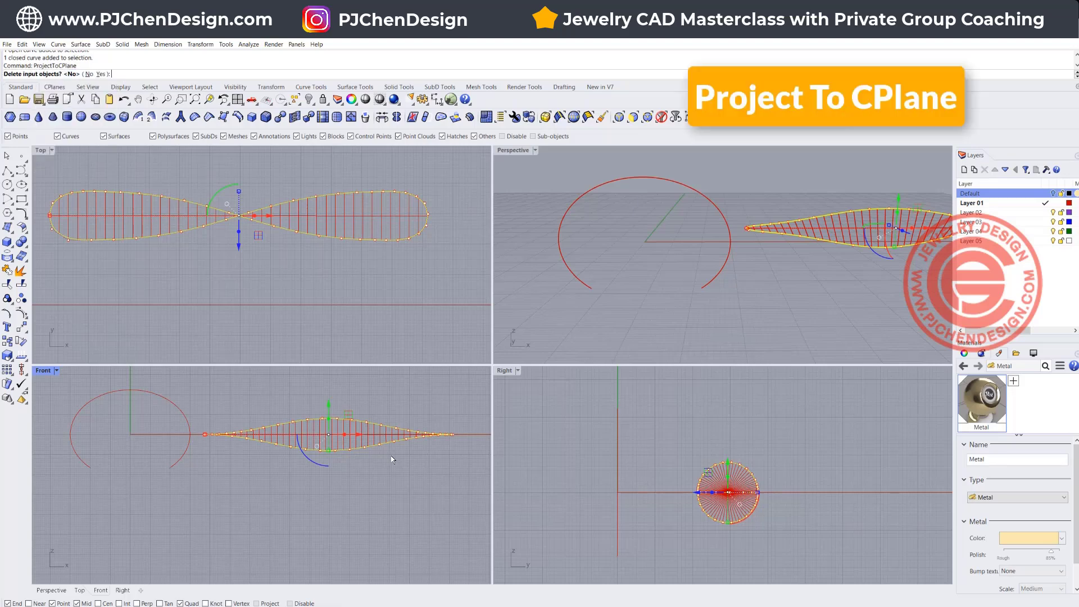
pyautogui.click(89, 74)
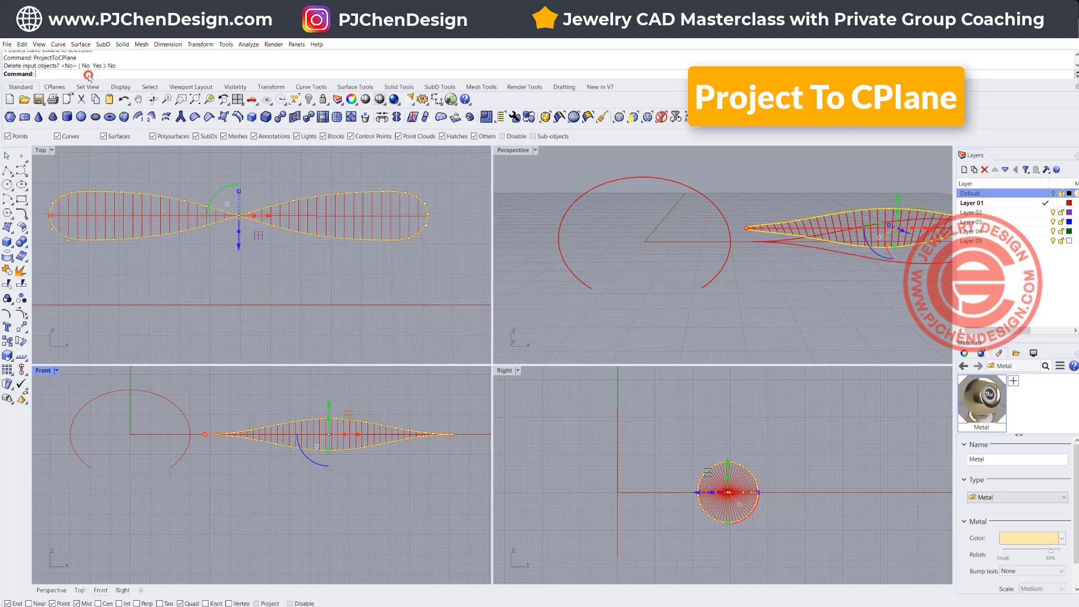
pyautogui.click(187, 261)
# - Set the projected outline curve's display color to Green
pyautogui.scroll(-3, 845, 271)
pyautogui.click(831, 261)
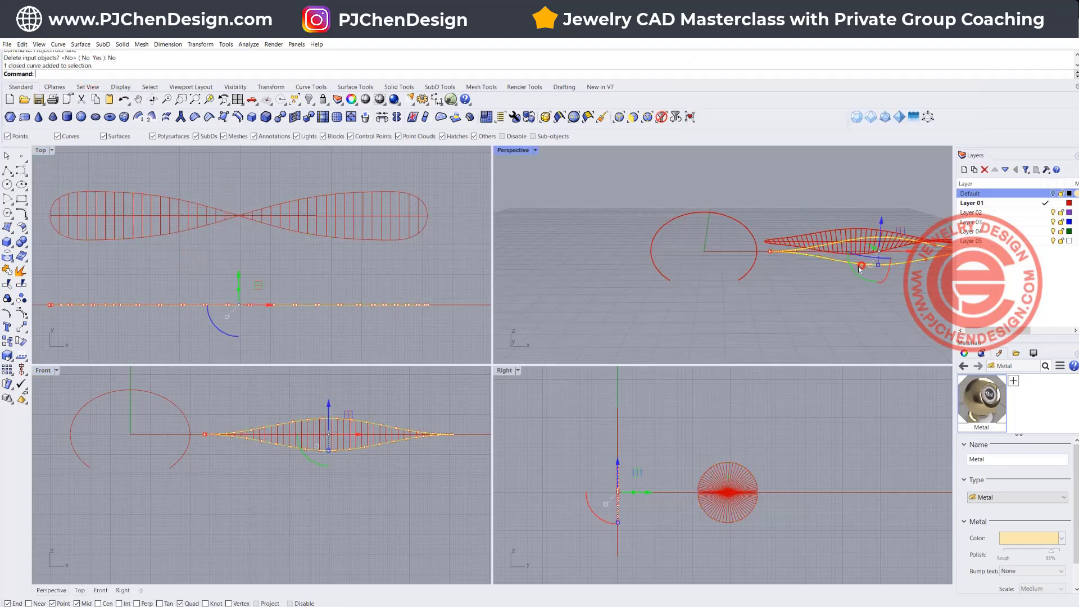
pyautogui.keyDown('shift'); pyautogui.moveTo(831, 261); pyautogui.dragTo(660, 261, button='right'); pyautogui.keyUp('shift')
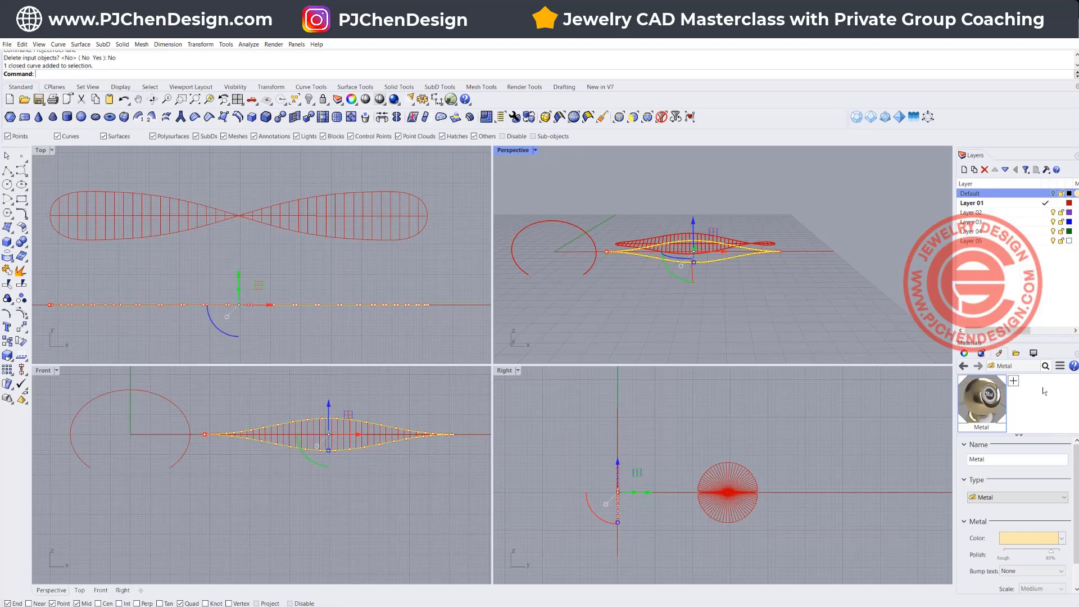
pyautogui.click(964, 353)
pyautogui.click(1065, 429)
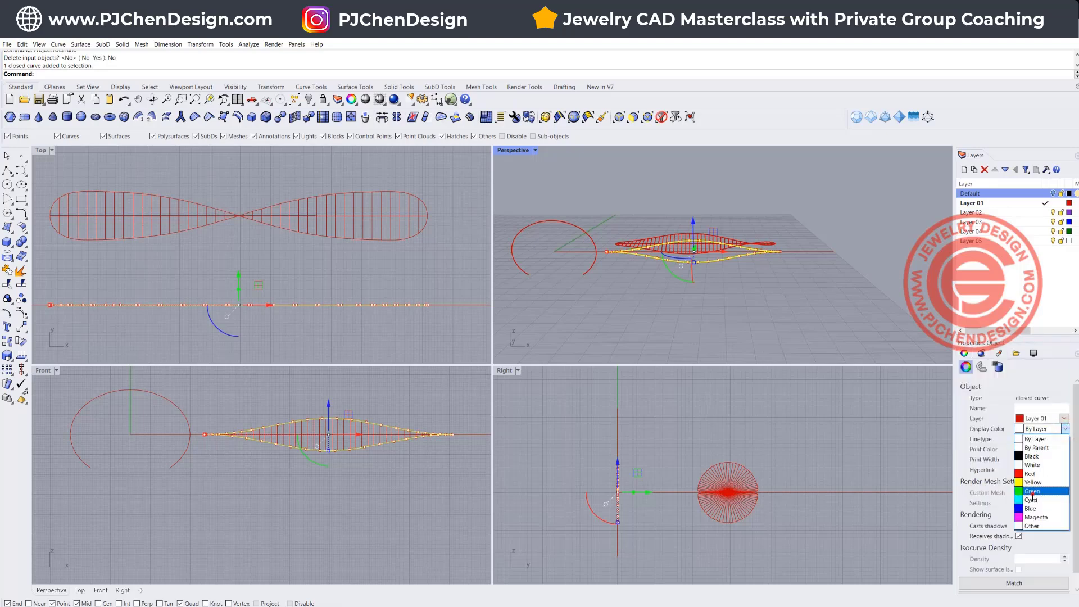
pyautogui.click(1033, 494)
pyautogui.click(832, 328)
pyautogui.moveTo(733, 296)
pyautogui.mouseDown(button='right')
pyautogui.moveTo(638, 298)
pyautogui.moveTo(740, 326)
pyautogui.moveTo(729, 287)
pyautogui.mouseUp(button='right')
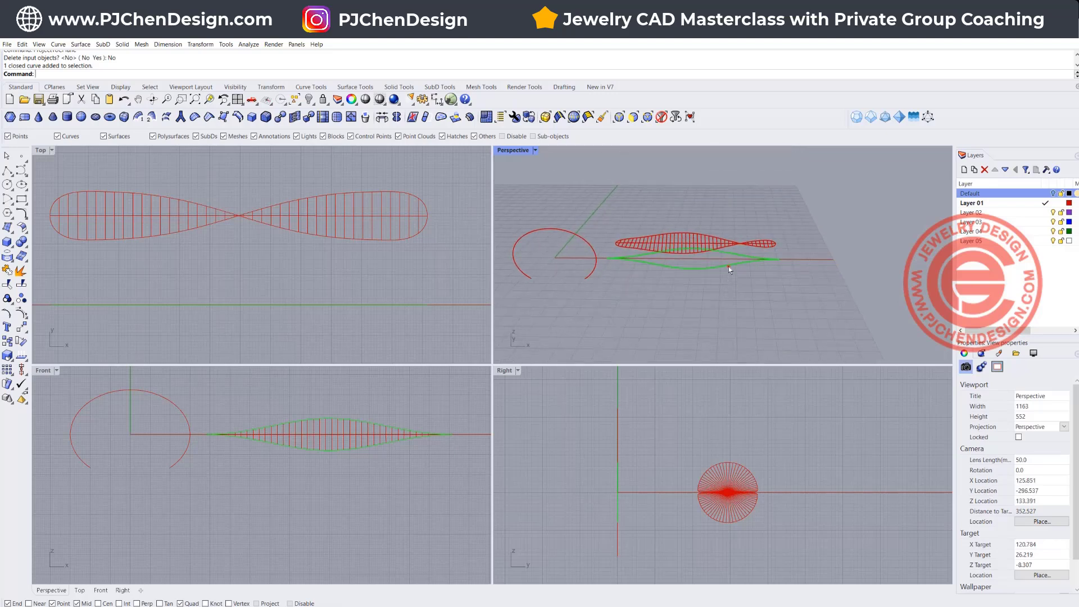
# - Draw a straight line in the Front view from the origin along the X axis, ending beyond the projected green outline
pyautogui.click(729, 267)
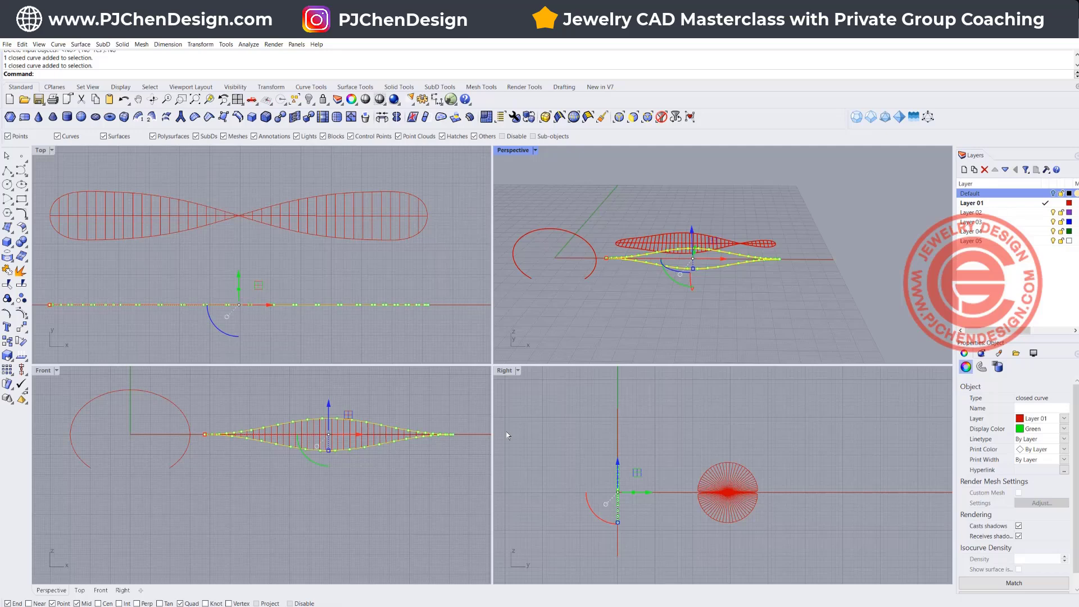
pyautogui.click(8, 170)
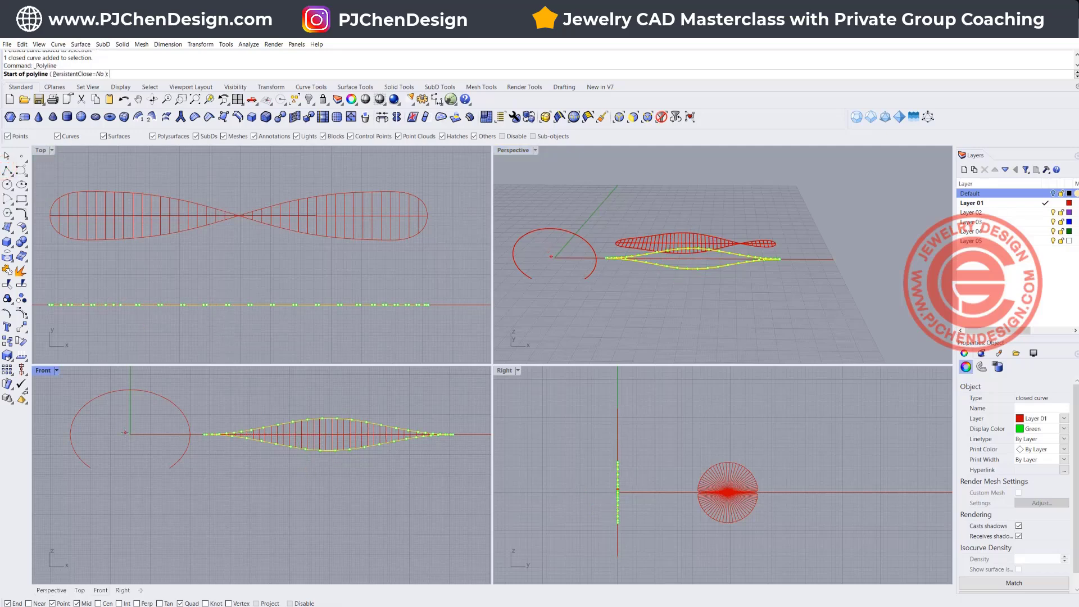
pyautogui.write('0')
pyautogui.press('Return')
pyautogui.scroll(-4, 87, 462)
pyautogui.click(367, 443)
pyautogui.rightClick(366, 442)
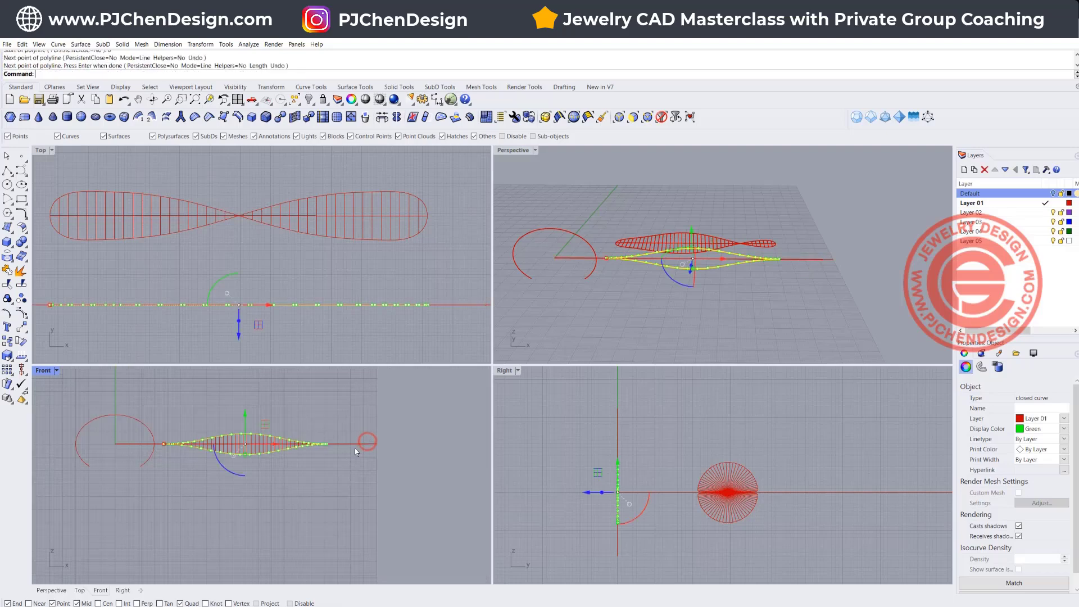
# - Trim away the upper half of the green outline using the straight line as cutter, and delete the line
pyautogui.click(358, 444)
pyautogui.scroll(6, 305, 446)
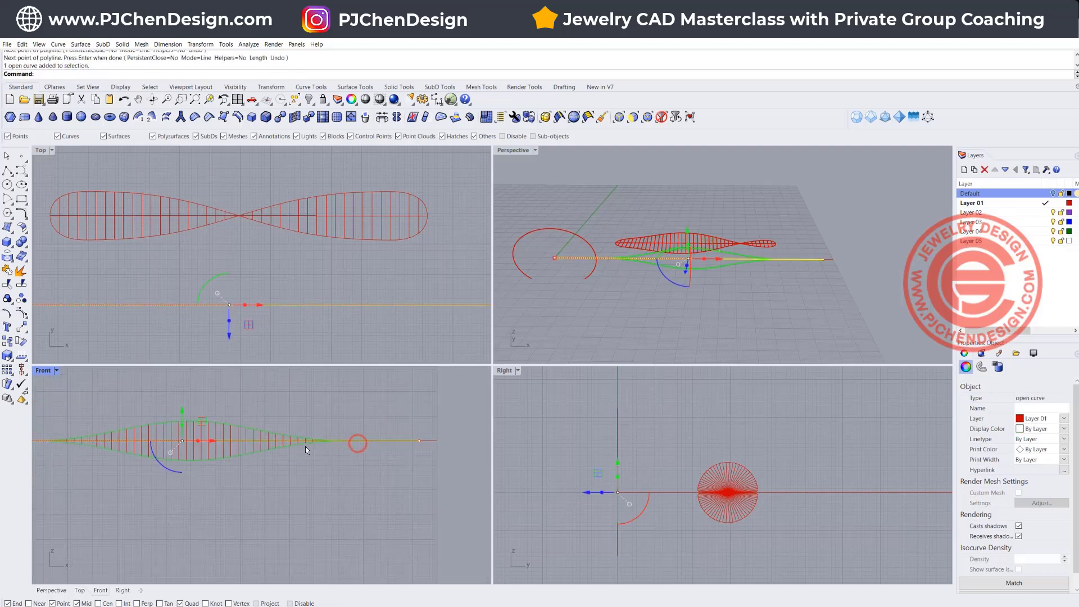
pyautogui.click(7, 299)
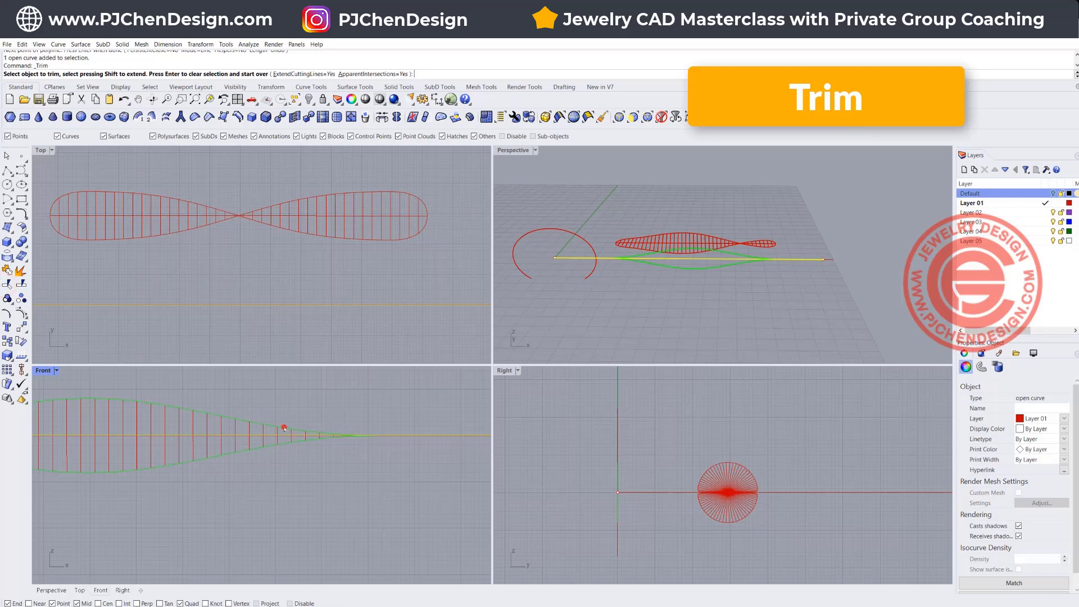
pyautogui.click(283, 428)
pyautogui.click(311, 412)
pyautogui.click(333, 400)
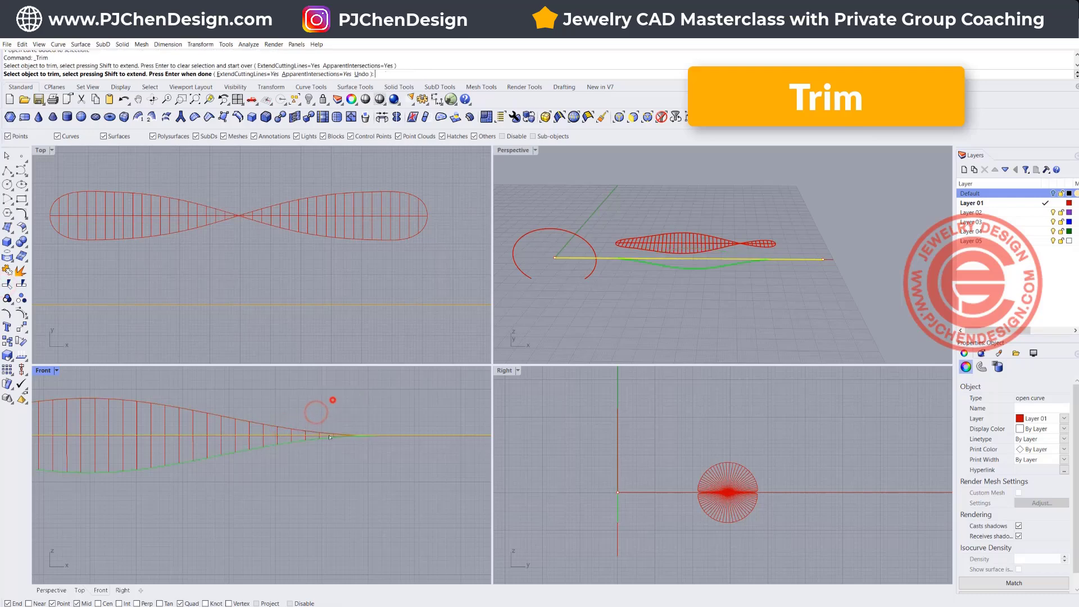
pyautogui.scroll(-2, 345, 444)
pyautogui.scroll(3, 667, 279)
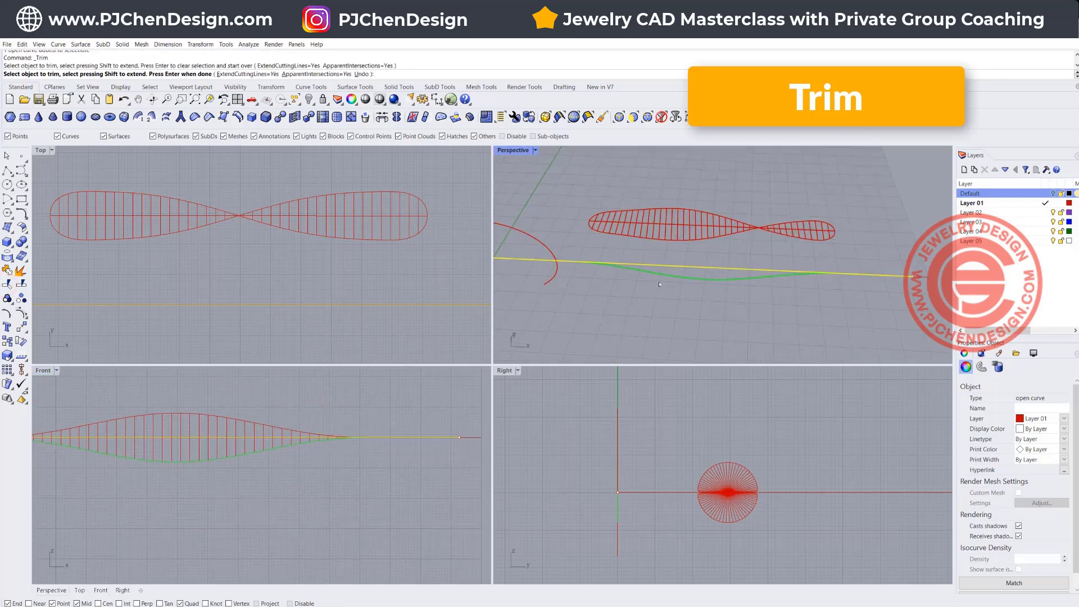
pyautogui.press('Return')
pyautogui.click(687, 266)
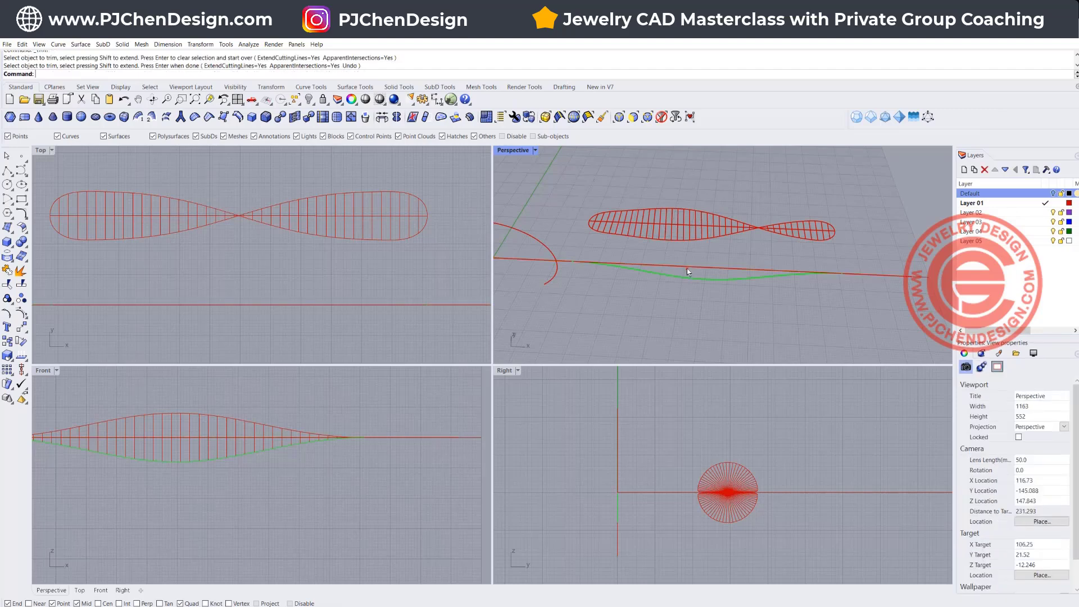
pyautogui.press('Delete')
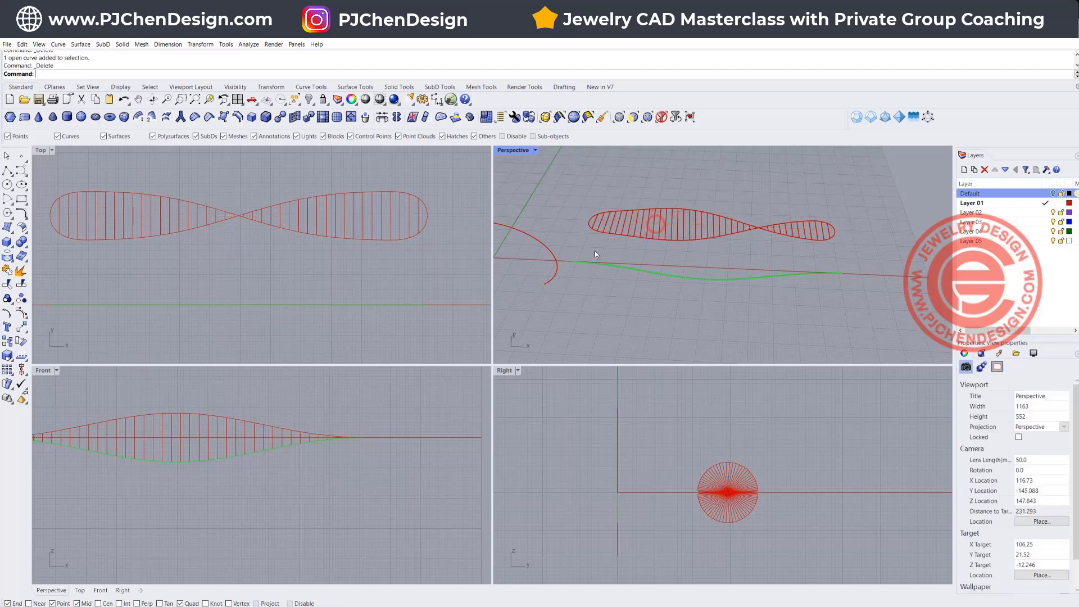
# - Show the green curve's control points and delete the outermost two at the end nearest the ellipse
pyautogui.click(588, 267)
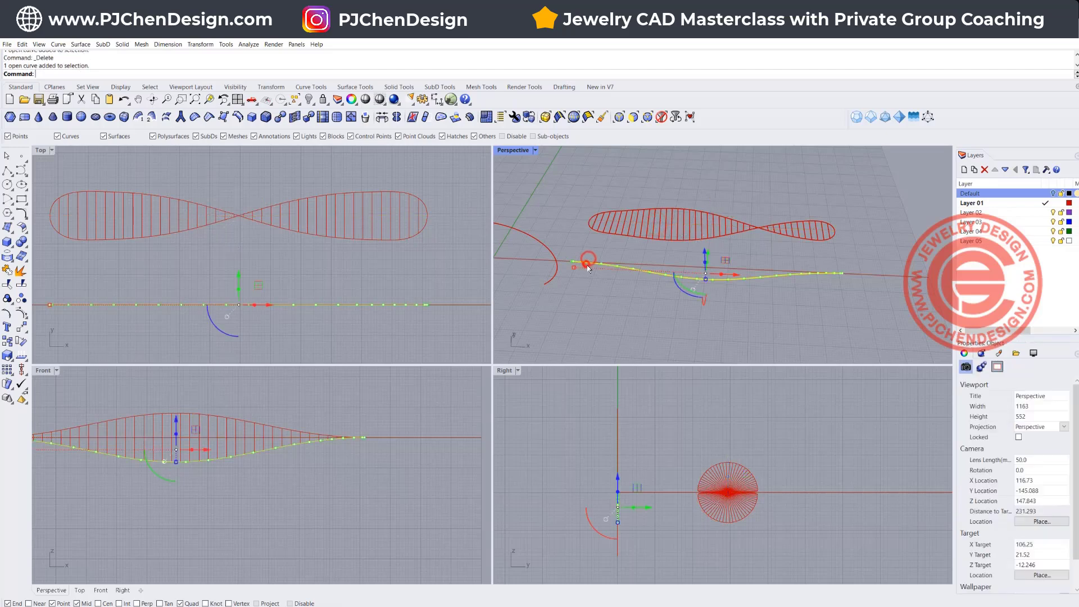
pyautogui.click(21, 327)
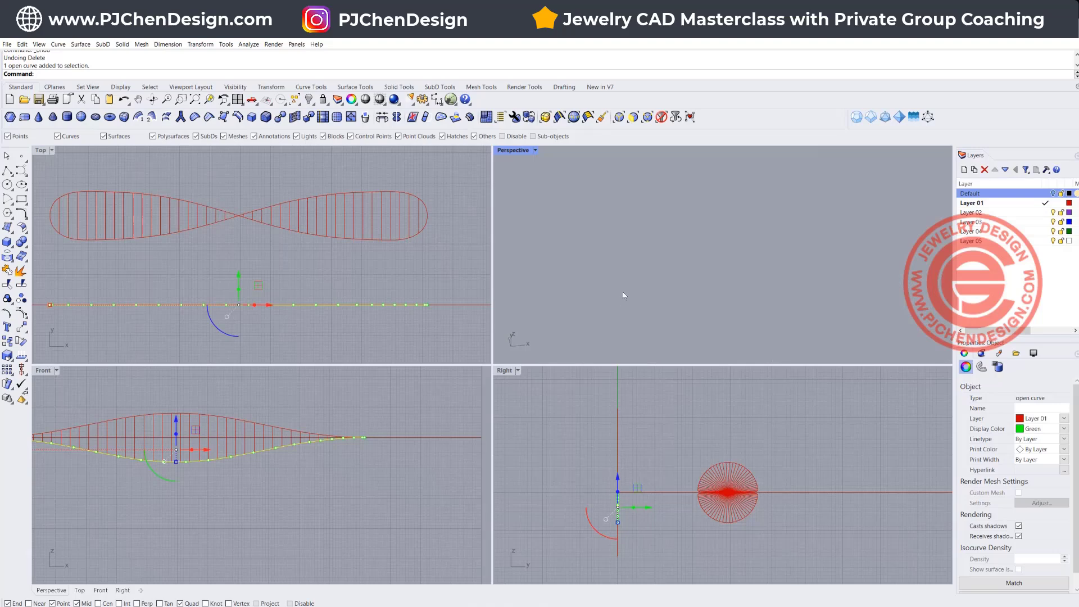
pyautogui.scroll(-4, 658, 275)
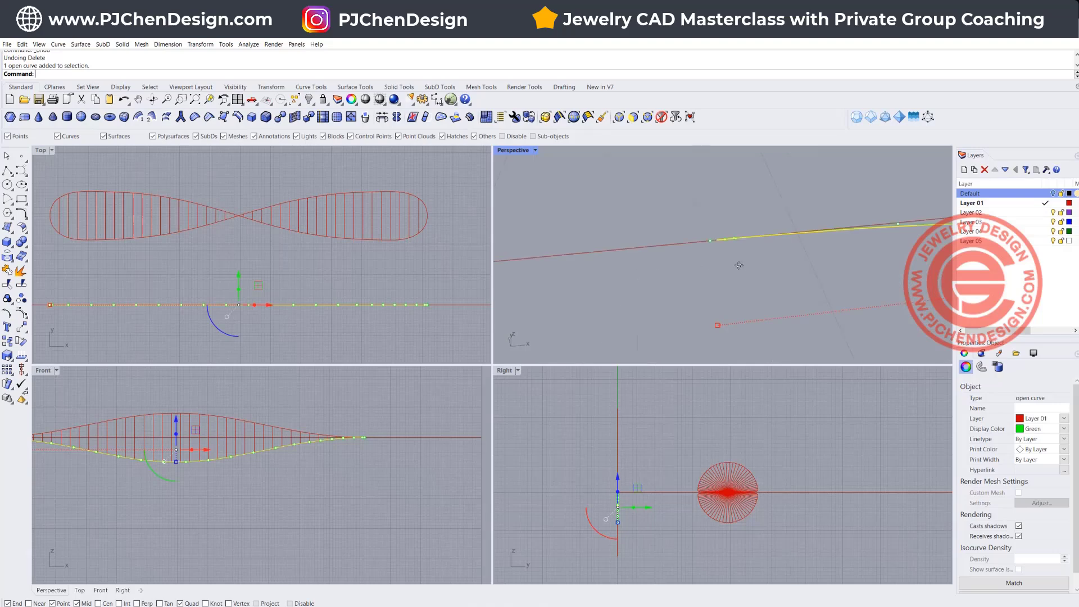
pyautogui.moveTo(739, 266); pyautogui.dragTo(598, 265, button='right')
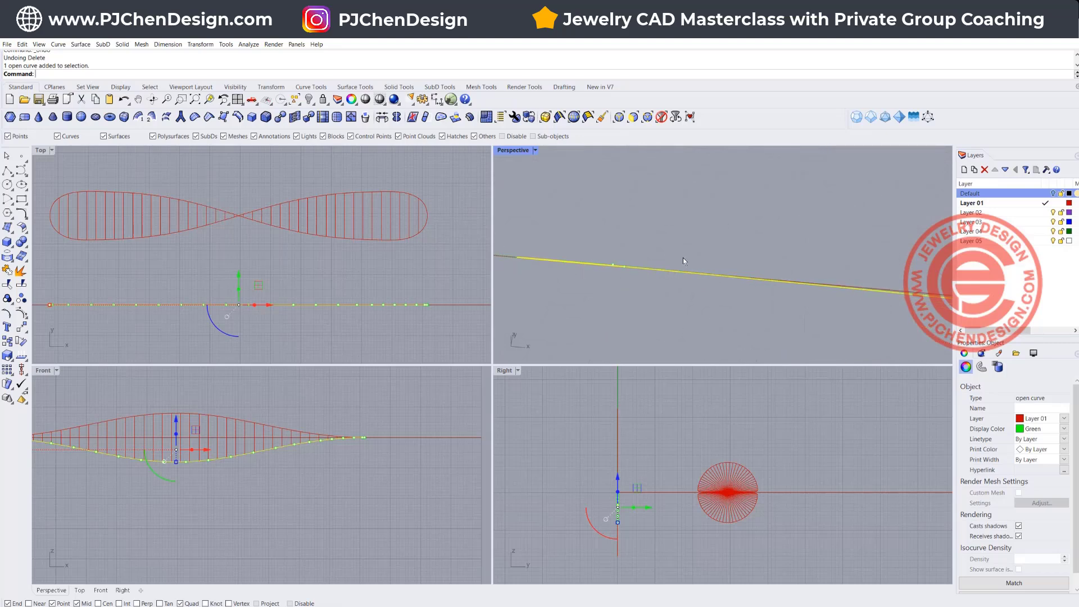
pyautogui.doubleClick(511, 150)
pyautogui.moveTo(388, 297); pyautogui.dragTo(520, 349, button='right')
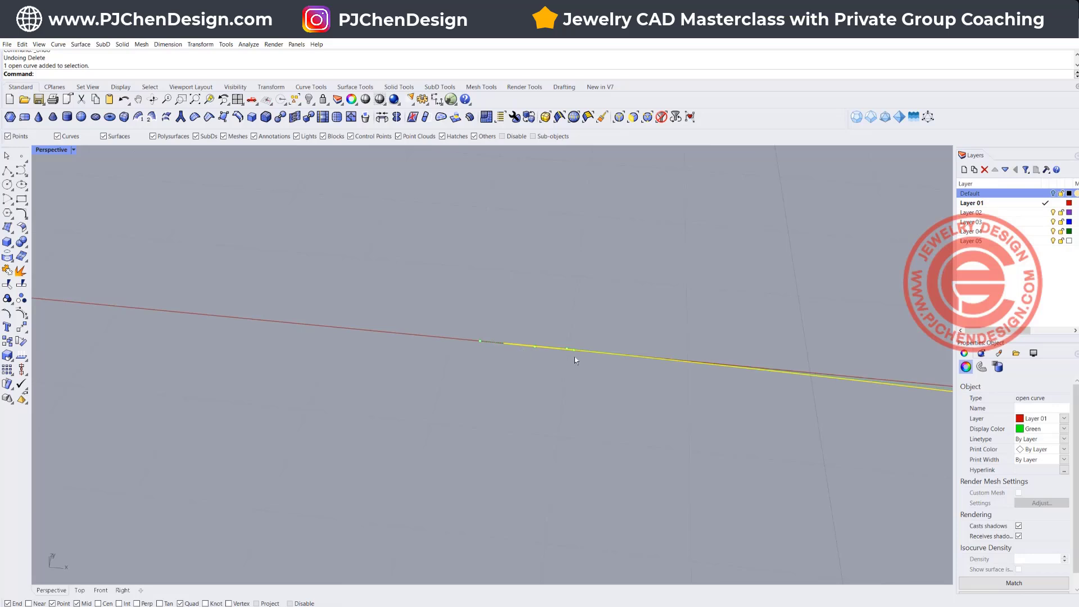
pyautogui.scroll(5, 572, 350)
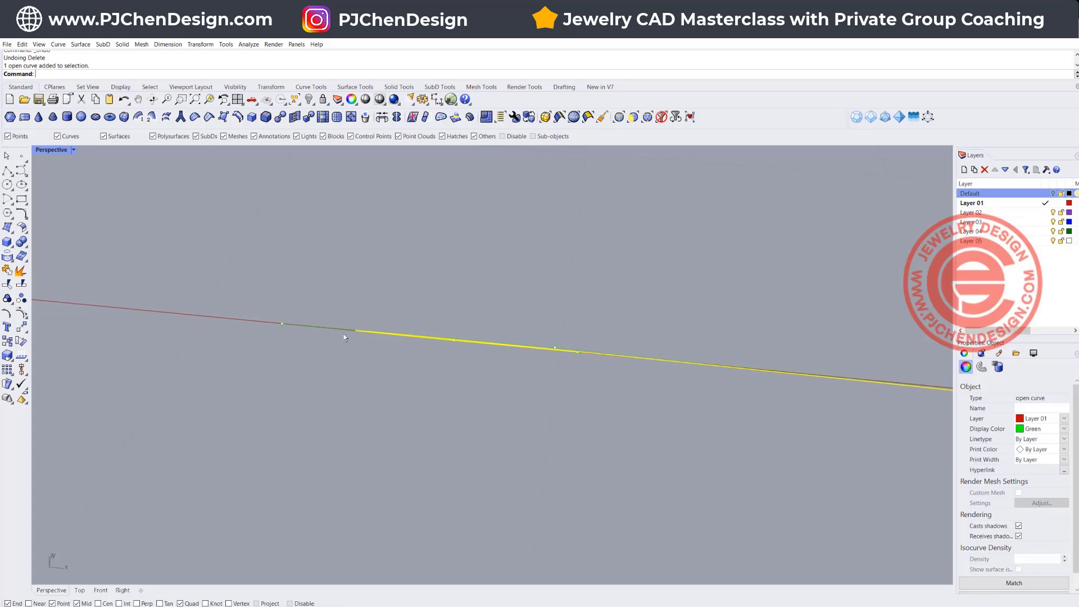
pyautogui.click(282, 323)
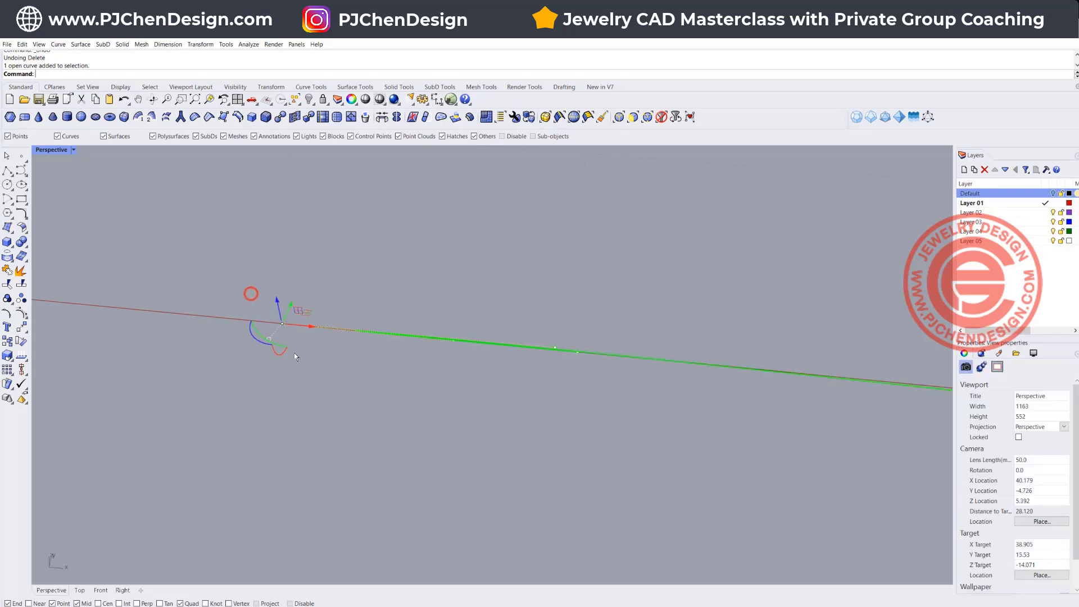
pyautogui.press('Delete')
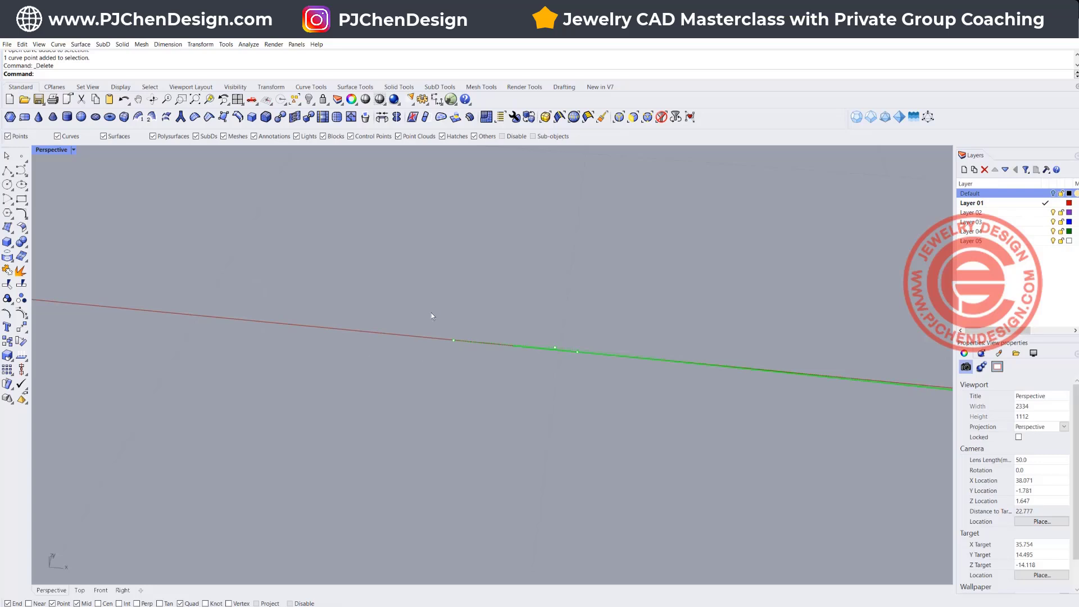
pyautogui.click(454, 340)
pyautogui.press('Delete')
pyautogui.scroll(2, 580, 353)
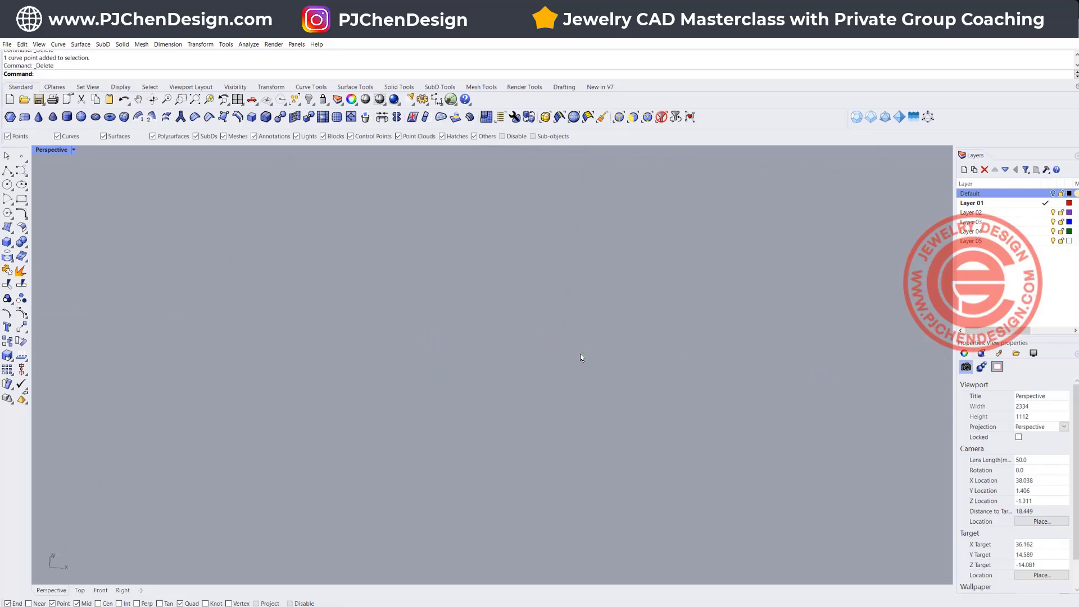
pyautogui.scroll(-2, 580, 353)
# - Delete the two closely spaced control points at the green curve's far end and hide its control points
pyautogui.scroll(-15, 590, 359)
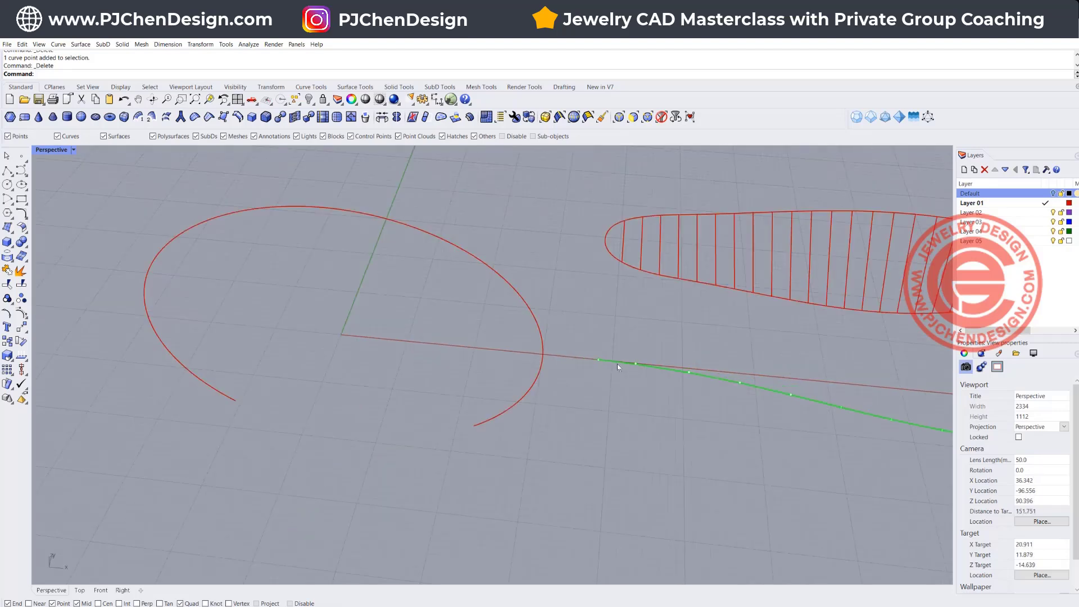
pyautogui.scroll(12, 703, 417)
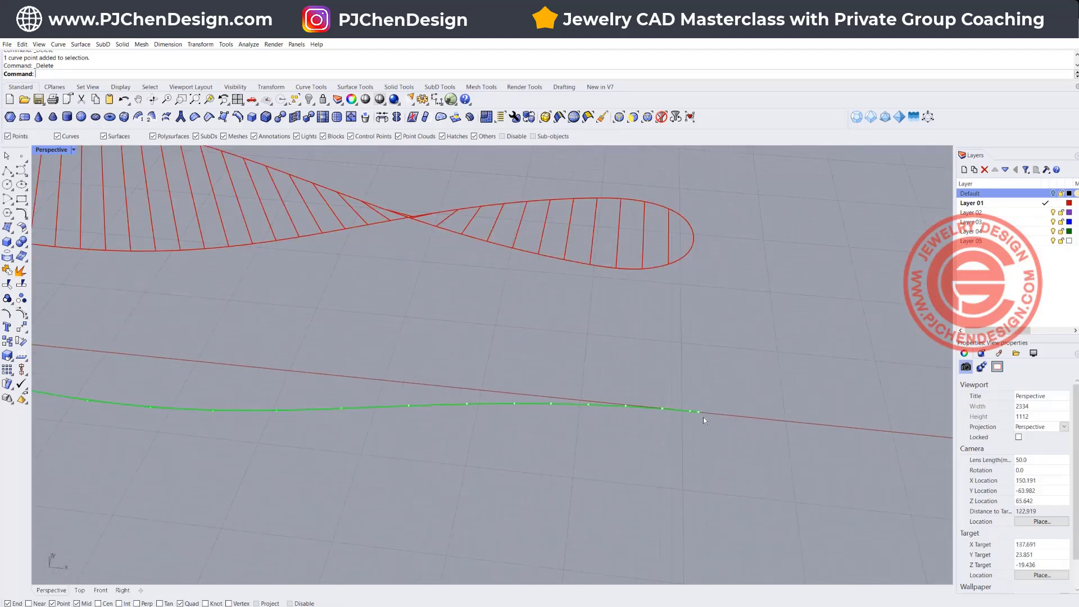
pyautogui.scroll(-4, 677, 385)
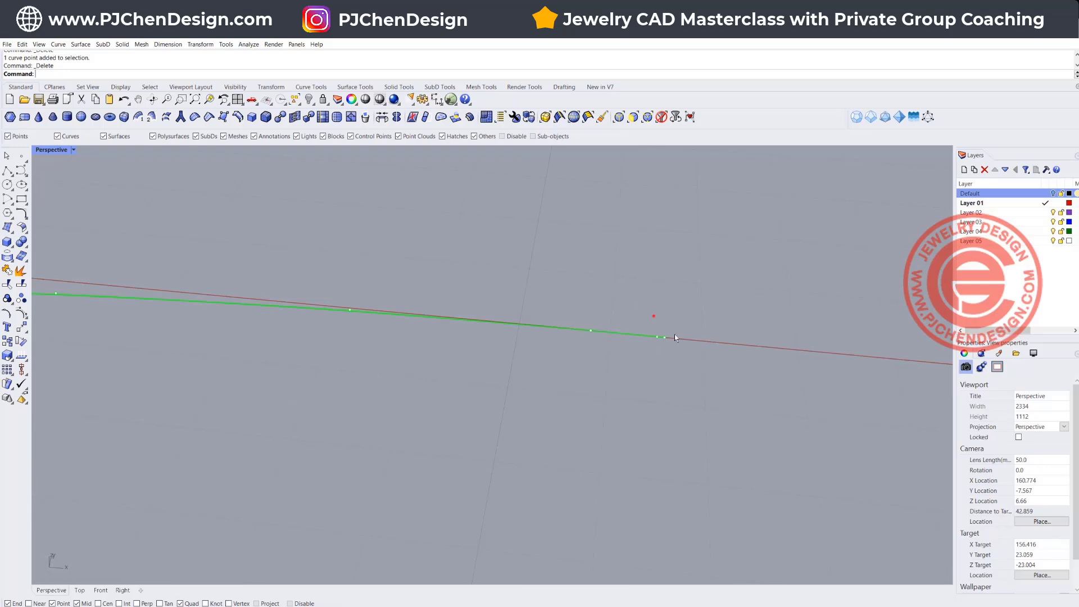
pyautogui.moveTo(644, 307); pyautogui.dragTo(733, 393)
pyautogui.press('Delete')
pyautogui.click(590, 332)
pyautogui.click(639, 367)
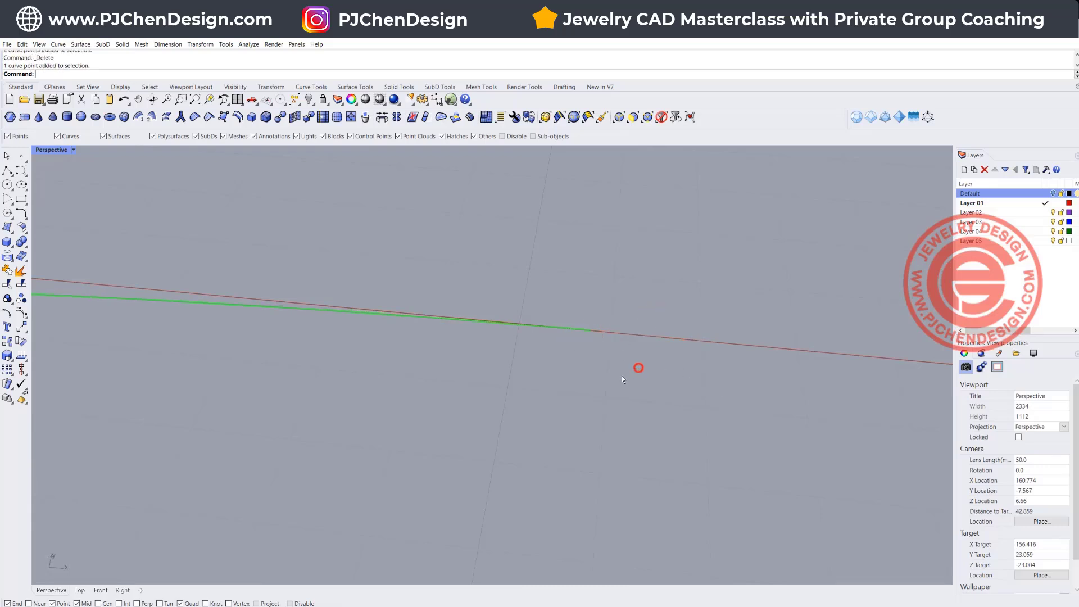
pyautogui.scroll(-10, 433, 345)
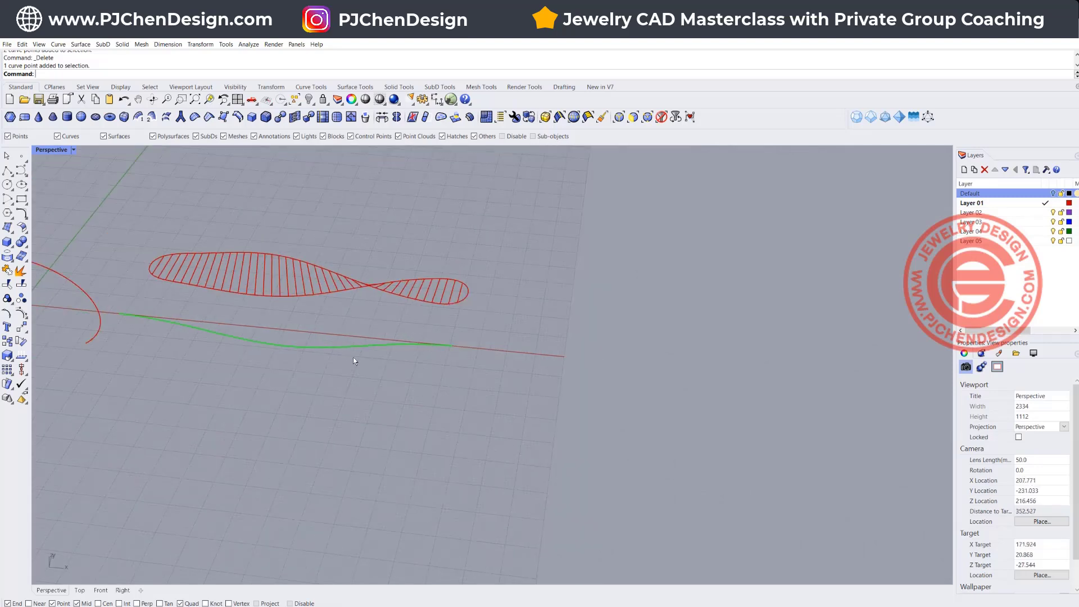
pyautogui.keyDown('shift'); pyautogui.moveTo(371, 355); pyautogui.dragTo(447, 362, button='right'); pyautogui.keyUp('shift')
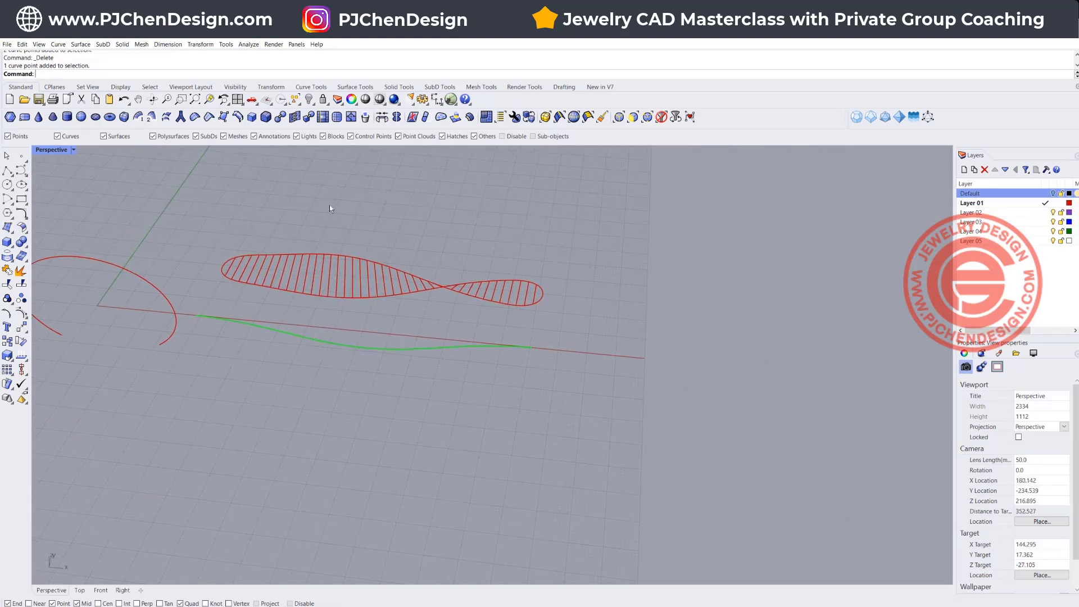
# - Orient the green curve by 2 Points with 3D scaling, mapping its two ends onto the two ends of the twisted pattern's center line
pyautogui.click(198, 45)
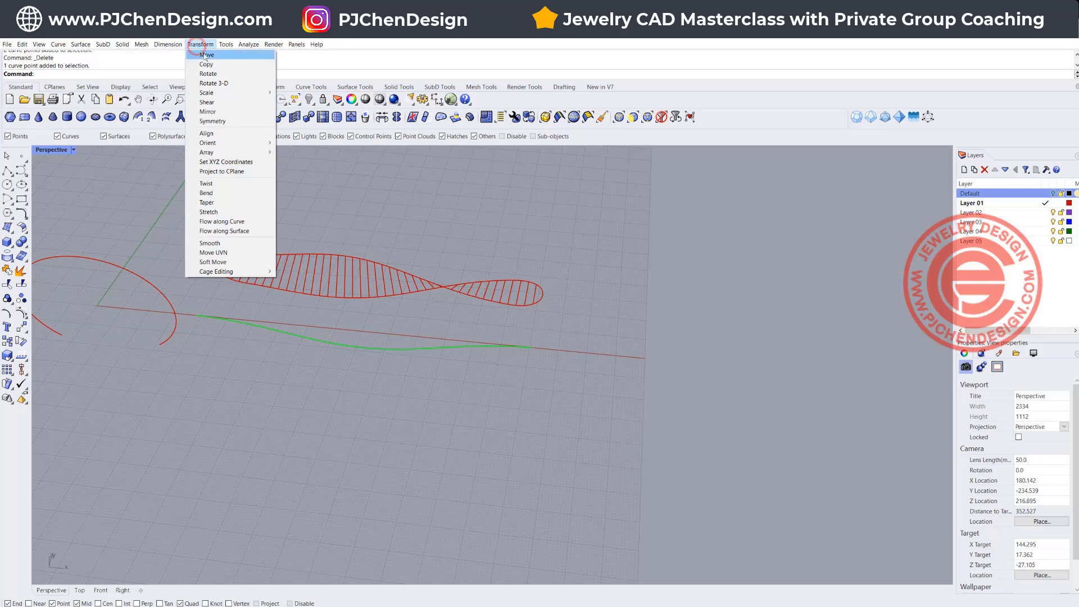
pyautogui.moveTo(239, 143)
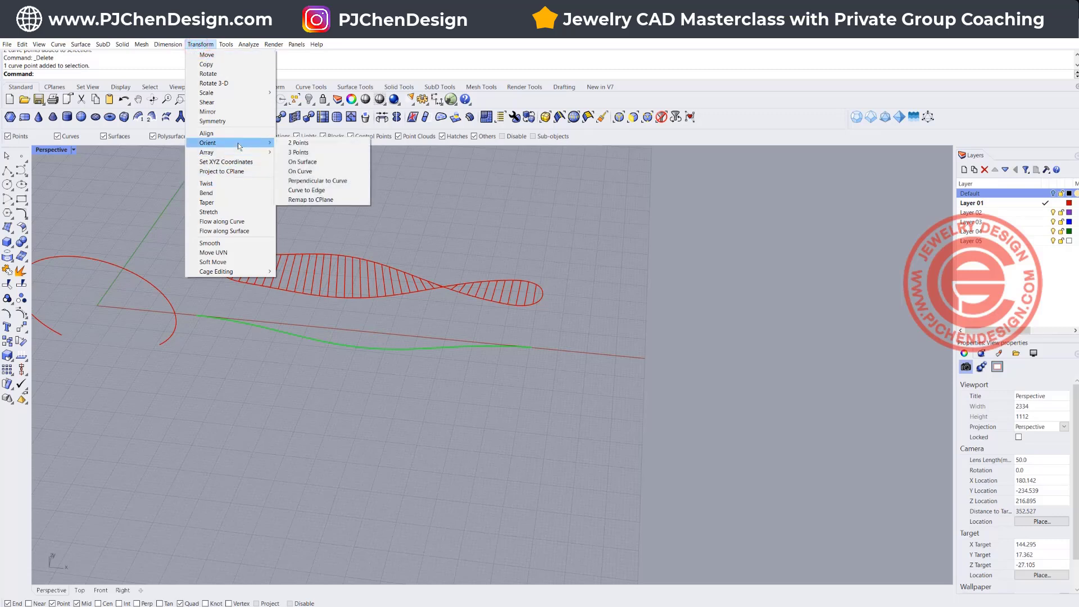
pyautogui.click(300, 144)
pyautogui.click(220, 320)
pyautogui.press('Return')
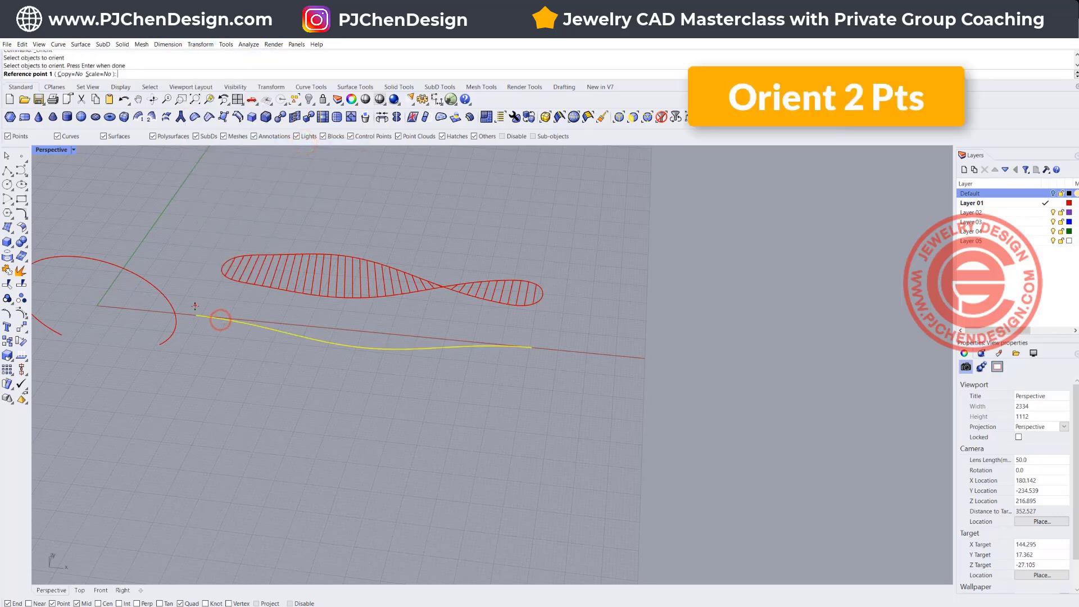
pyautogui.click(94, 75)
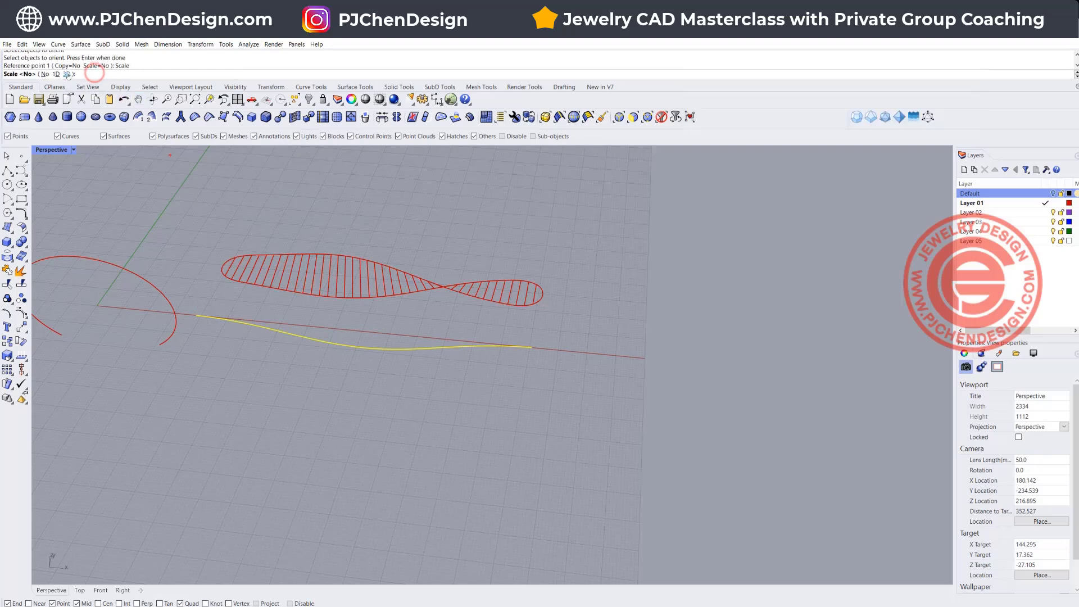
pyautogui.click(66, 74)
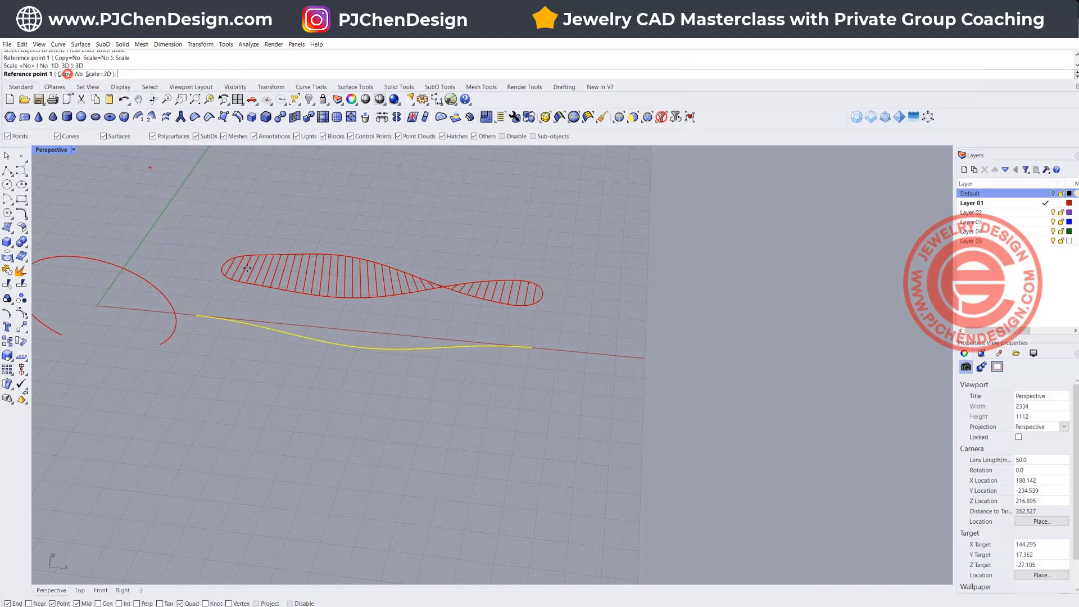
pyautogui.click(196, 315)
pyautogui.click(533, 347)
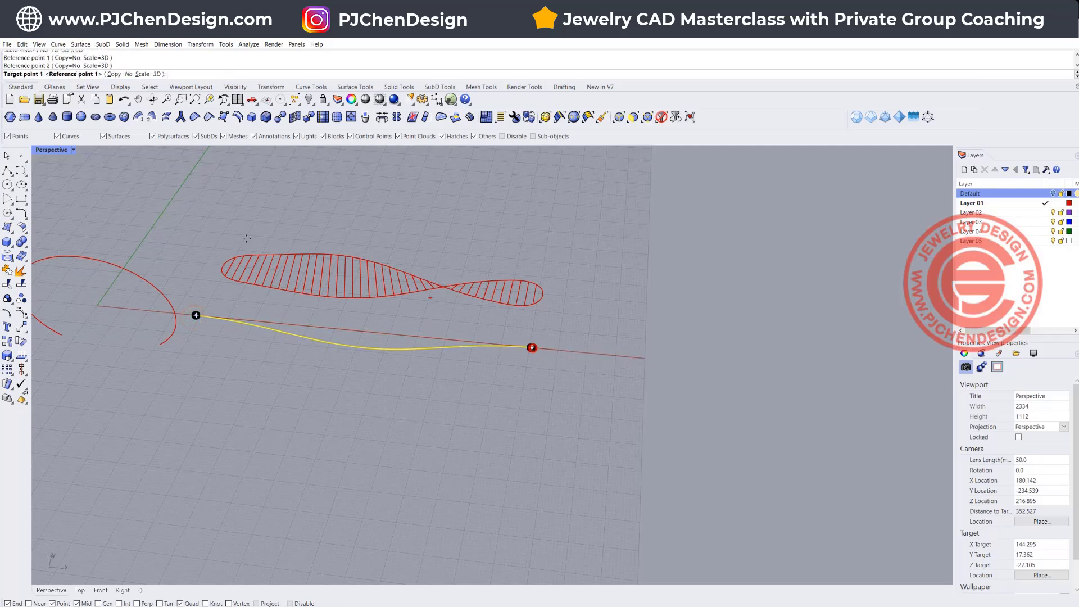
pyautogui.click(221, 266)
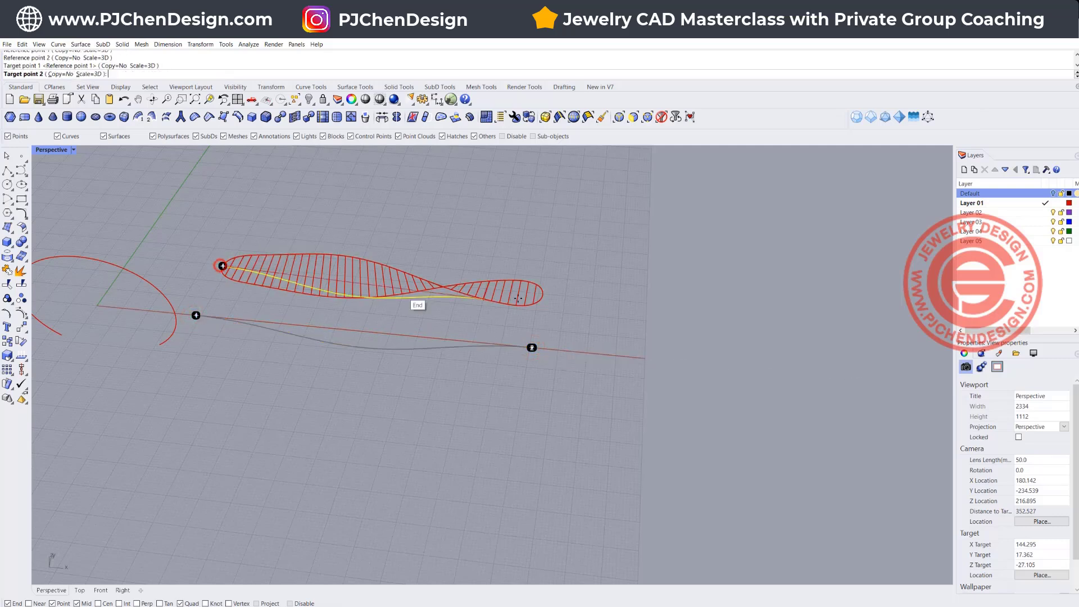
pyautogui.click(546, 295)
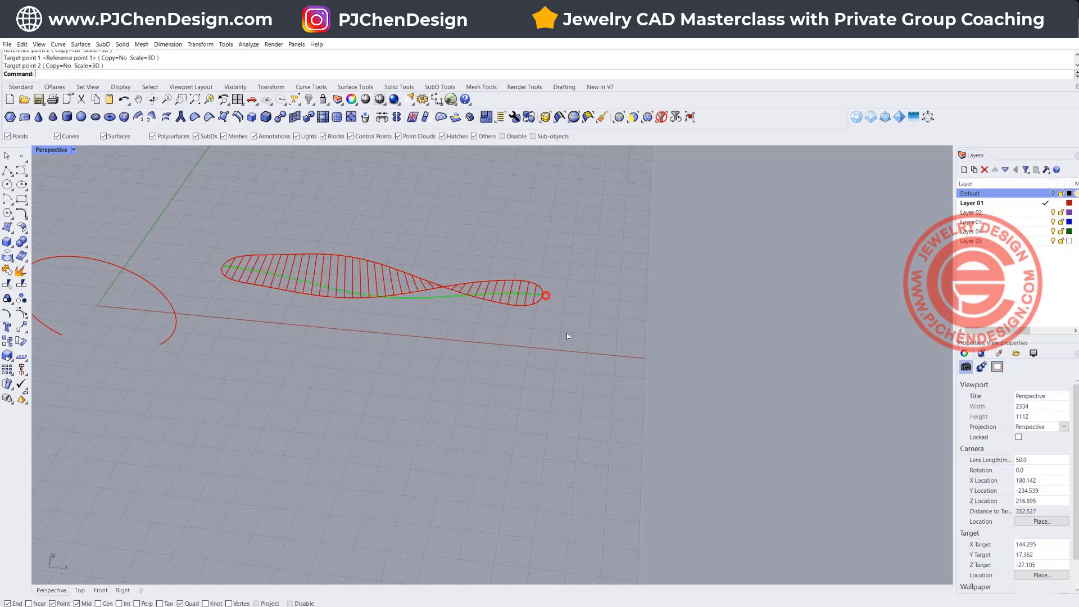
pyautogui.moveTo(409, 341); pyautogui.dragTo(512, 340, button='right')
pyautogui.doubleClick(44, 150)
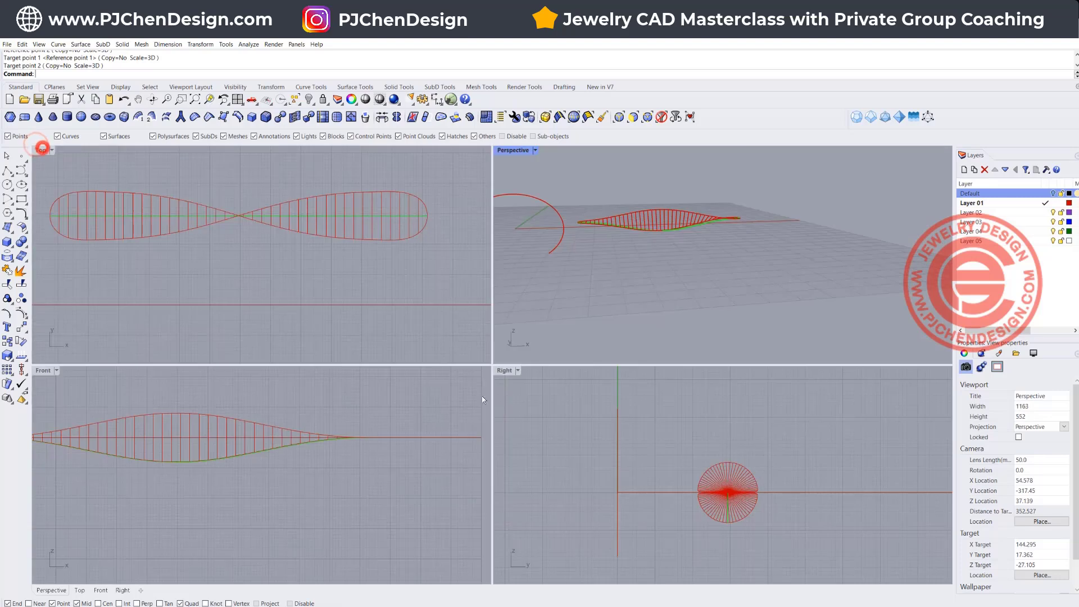
pyautogui.scroll(4, 269, 472)
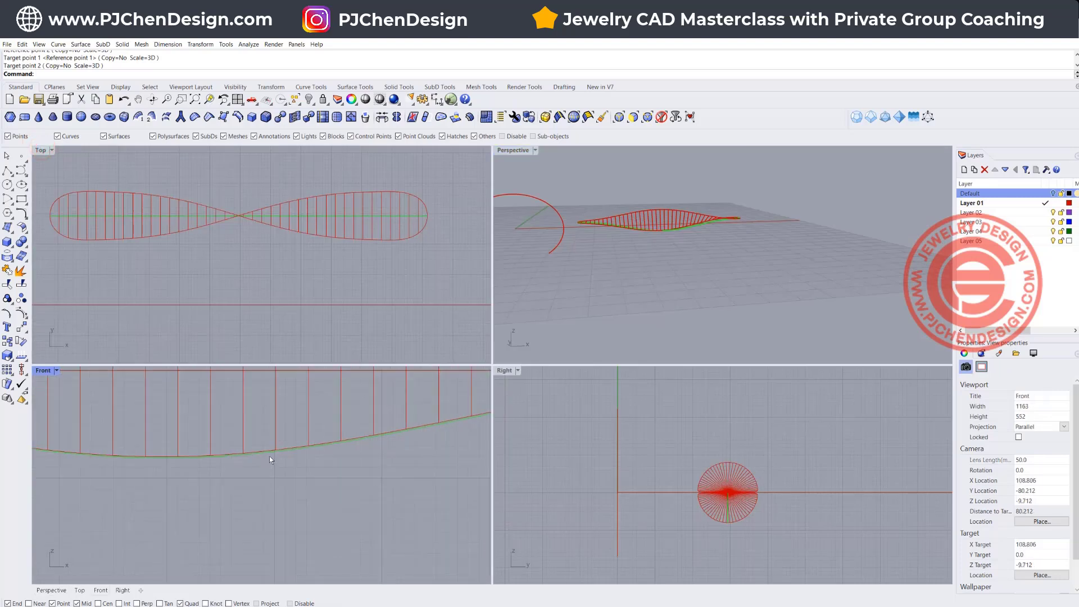
pyautogui.scroll(-5, 268, 457)
pyautogui.scroll(-4, 270, 280)
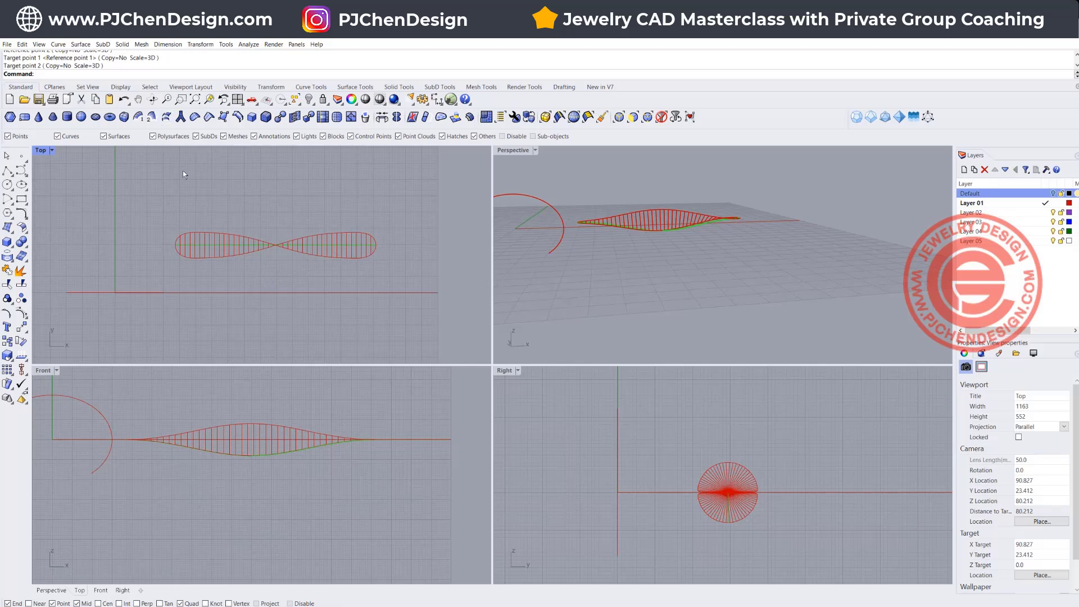
# - Start Flow on the twisted pattern curves without the green curve, using the green curve's end nearest the ellipse as the base curve
pyautogui.write('F')
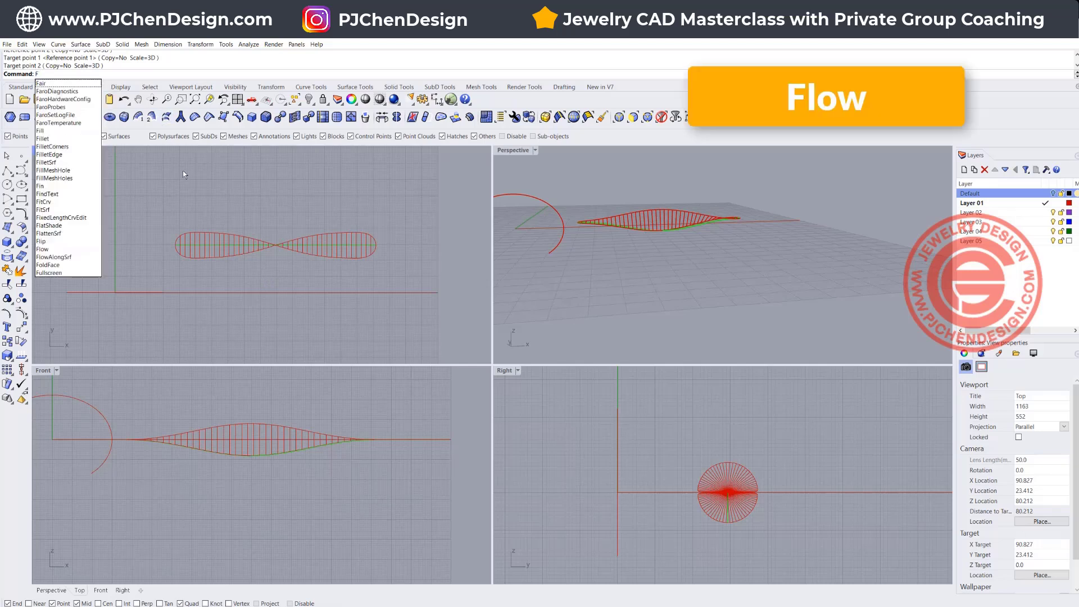
pyautogui.write('low')
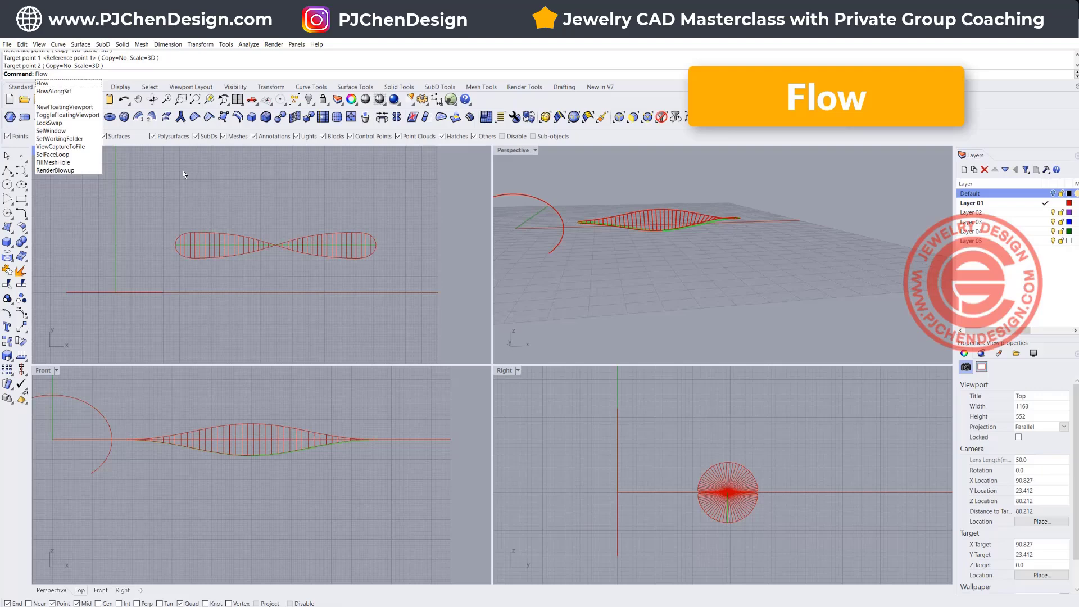
pyautogui.press('Return')
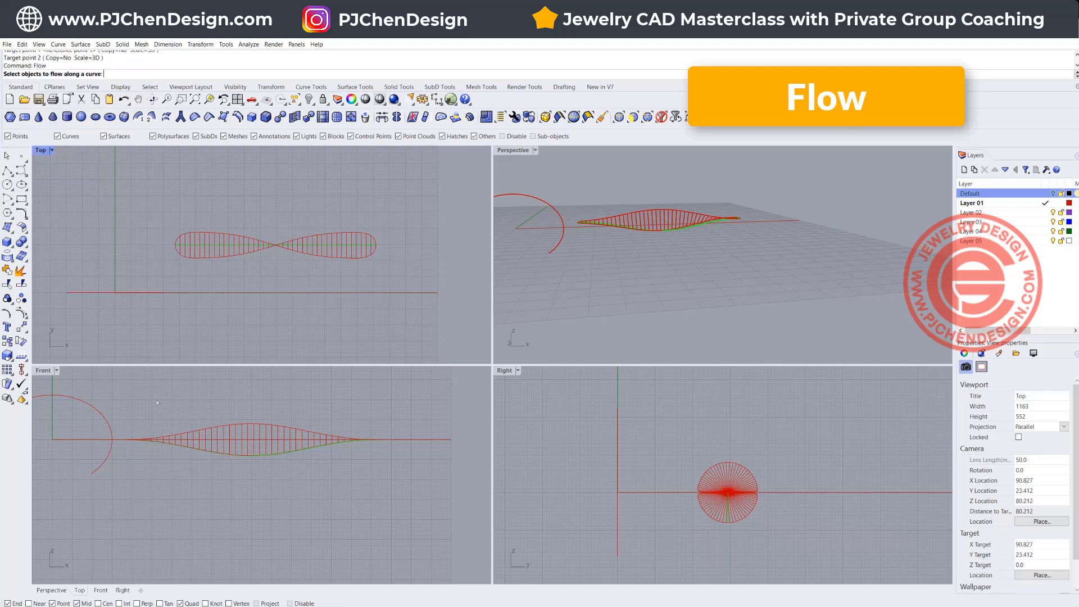
pyautogui.moveTo(132, 204); pyautogui.dragTo(377, 297)
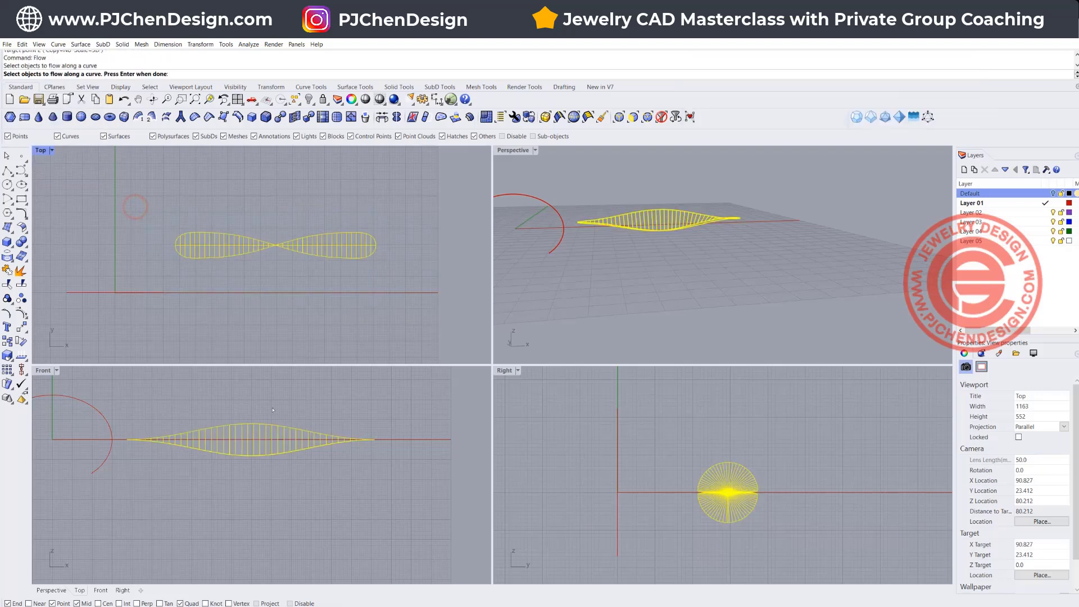
pyautogui.click(335, 246)
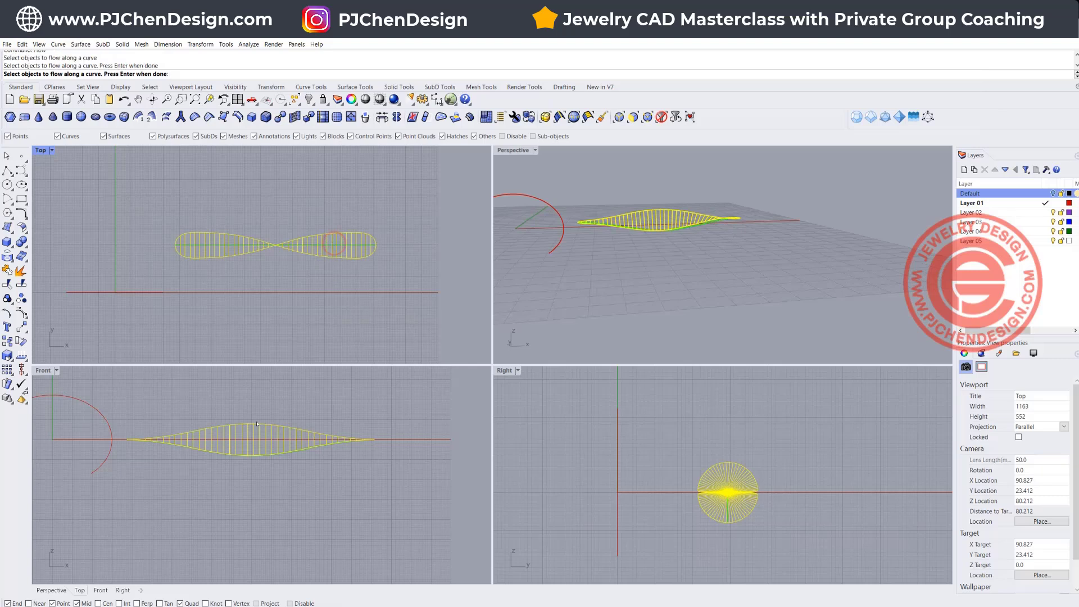
pyautogui.rightClick(191, 391)
pyautogui.scroll(3, 174, 245)
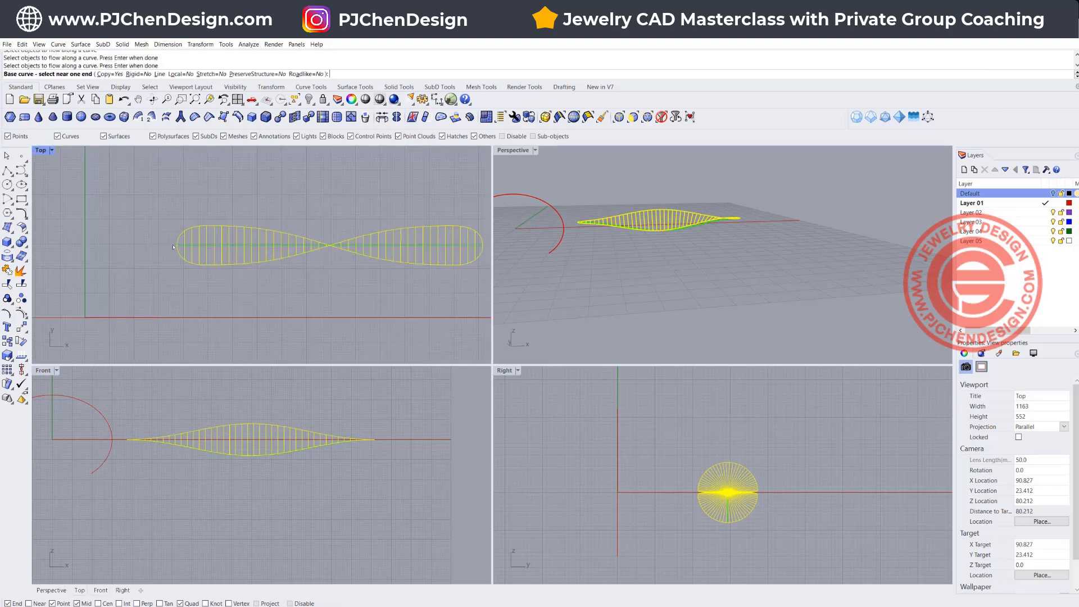
pyautogui.click(181, 245)
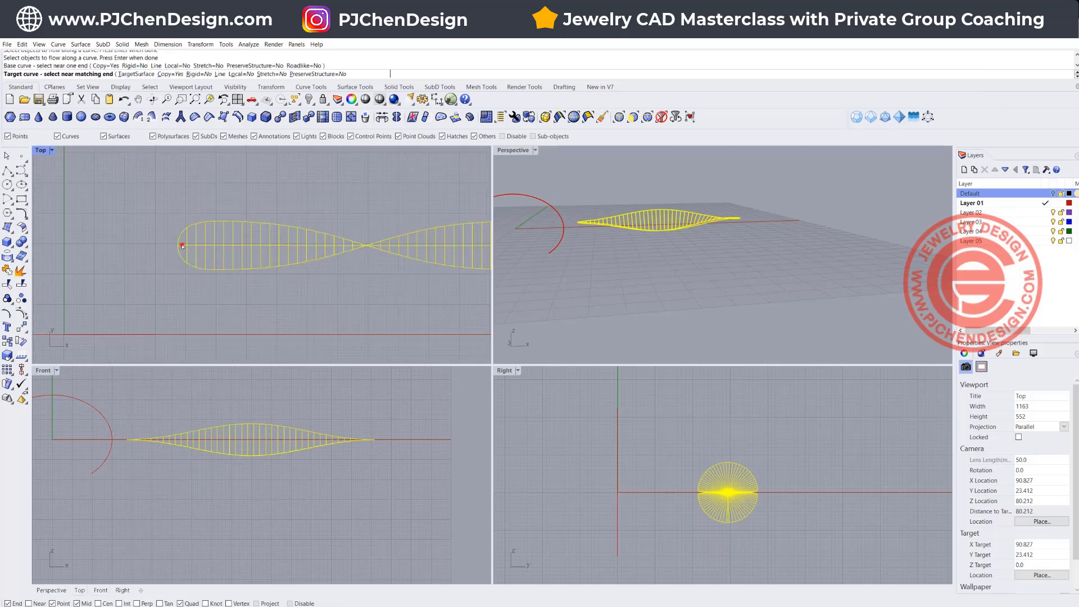
# - Complete the flow with a copy onto the open ellipse, choosing the target near the matching end at its lower opening
pyautogui.doubleClick(517, 152)
pyautogui.scroll(-3, 306, 253)
pyautogui.moveTo(321, 270); pyautogui.dragTo(283, 304, button='right')
pyautogui.scroll(2, 283, 303)
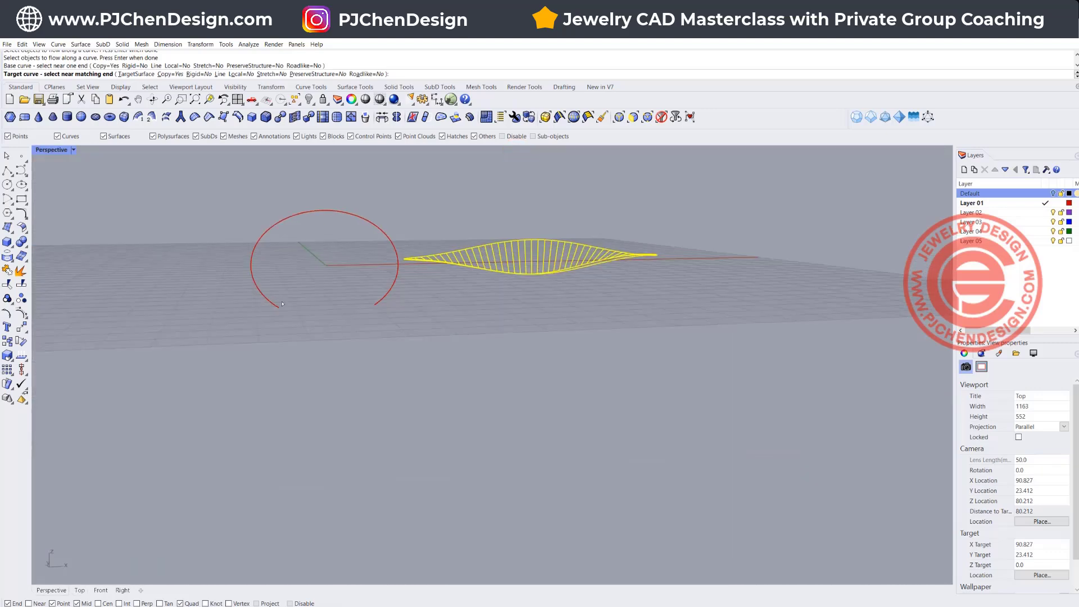
pyautogui.click(276, 308)
pyautogui.moveTo(349, 374); pyautogui.dragTo(363, 339, button='right')
pyautogui.doubleClick(44, 151)
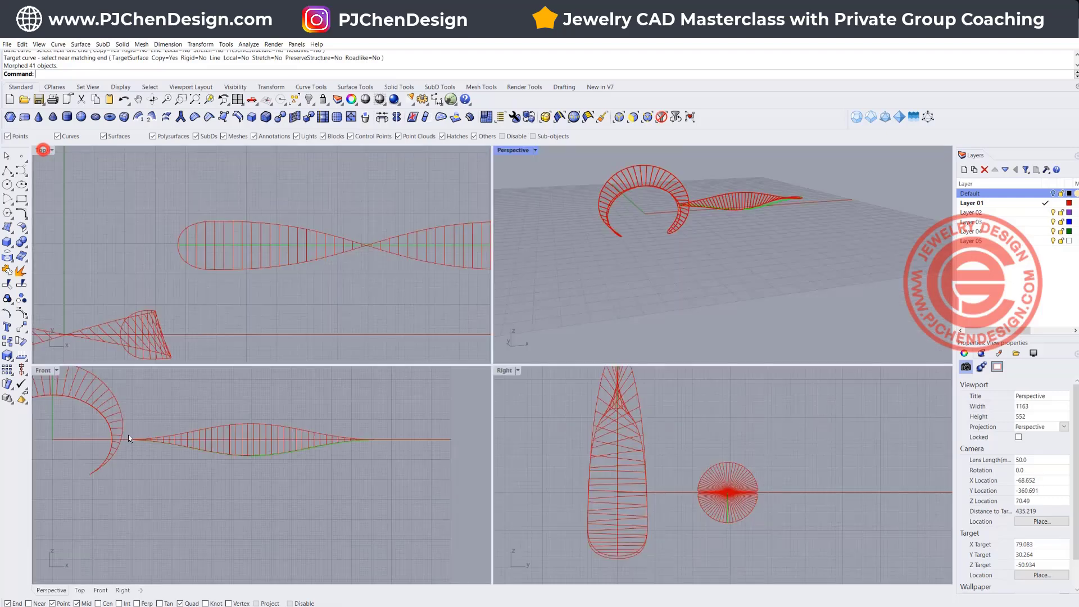
pyautogui.scroll(-4, 118, 430)
pyautogui.moveTo(118, 430); pyautogui.dragTo(257, 437, button='right')
pyautogui.scroll(5, 169, 447)
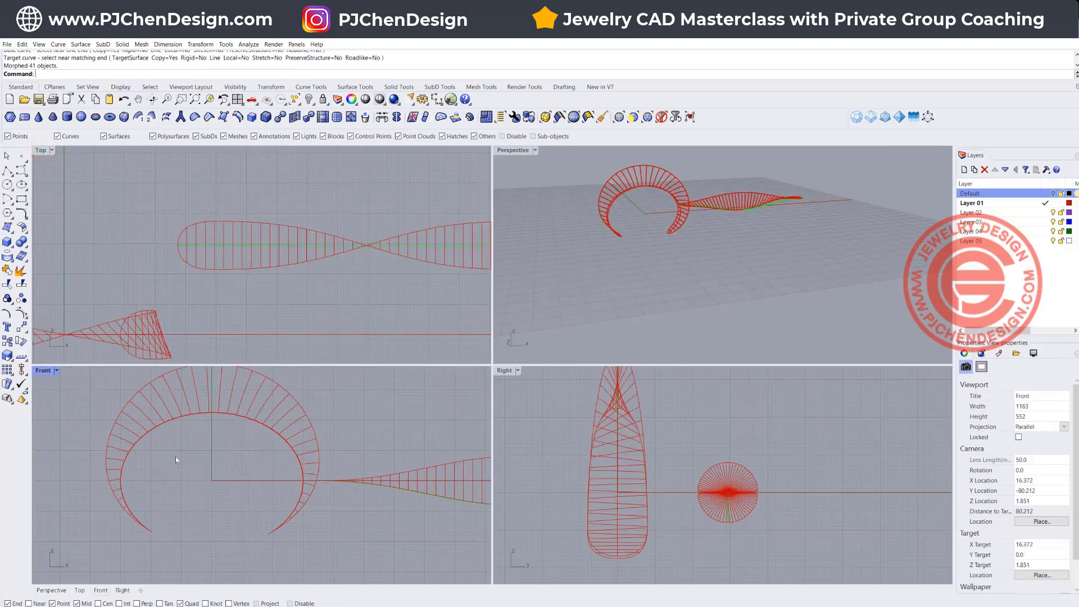
# - Pipe all the flowed bracelet curves except the ellipse with a 1.5 diameter and round caps
pyautogui.scroll(-6, 134, 272)
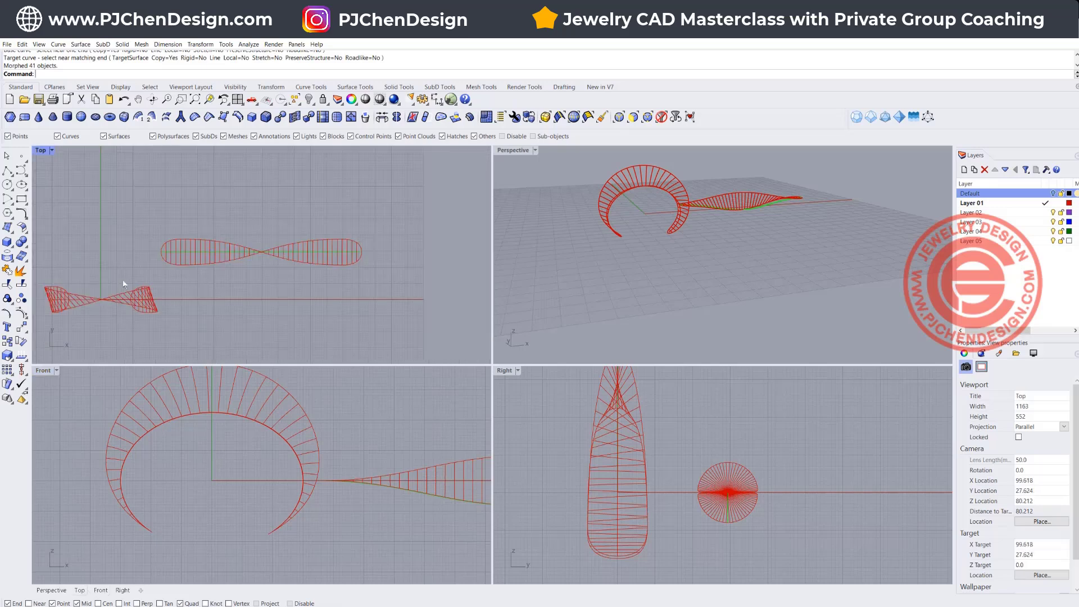
pyautogui.moveTo(125, 284); pyautogui.dragTo(177, 253, button='right')
pyautogui.moveTo(59, 212); pyautogui.dragTo(225, 304)
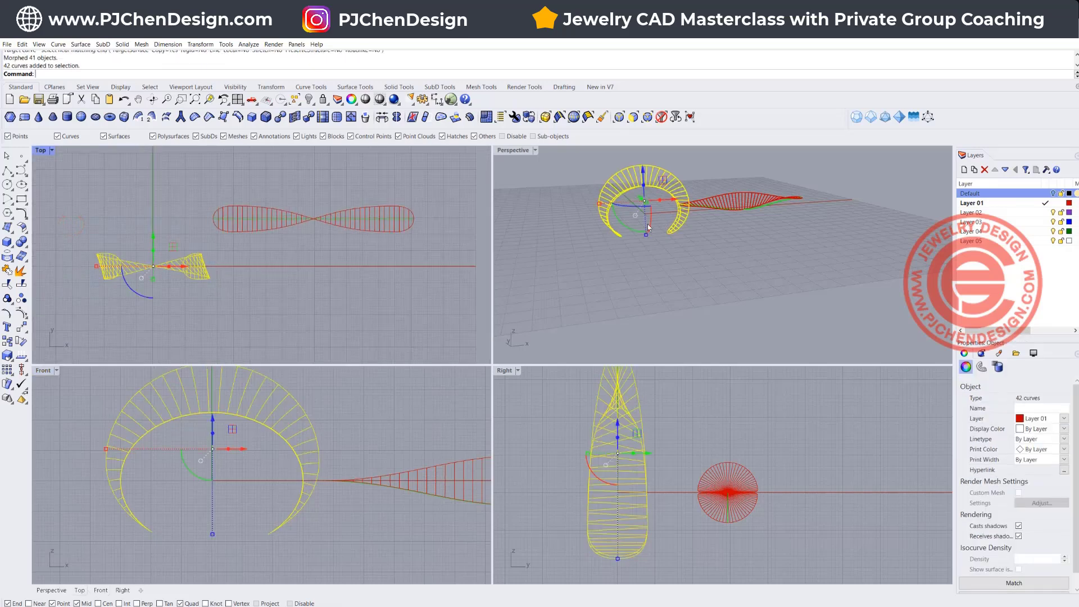
pyautogui.scroll(6, 677, 224)
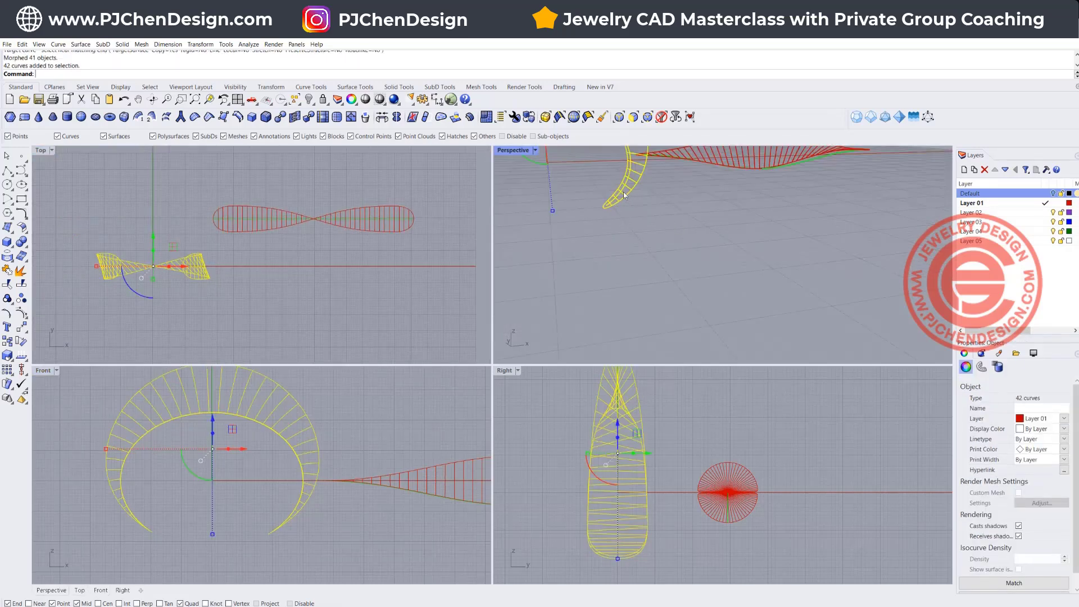
pyautogui.keyDown('ctrl'); pyautogui.click(624, 194); pyautogui.keyUp('ctrl')
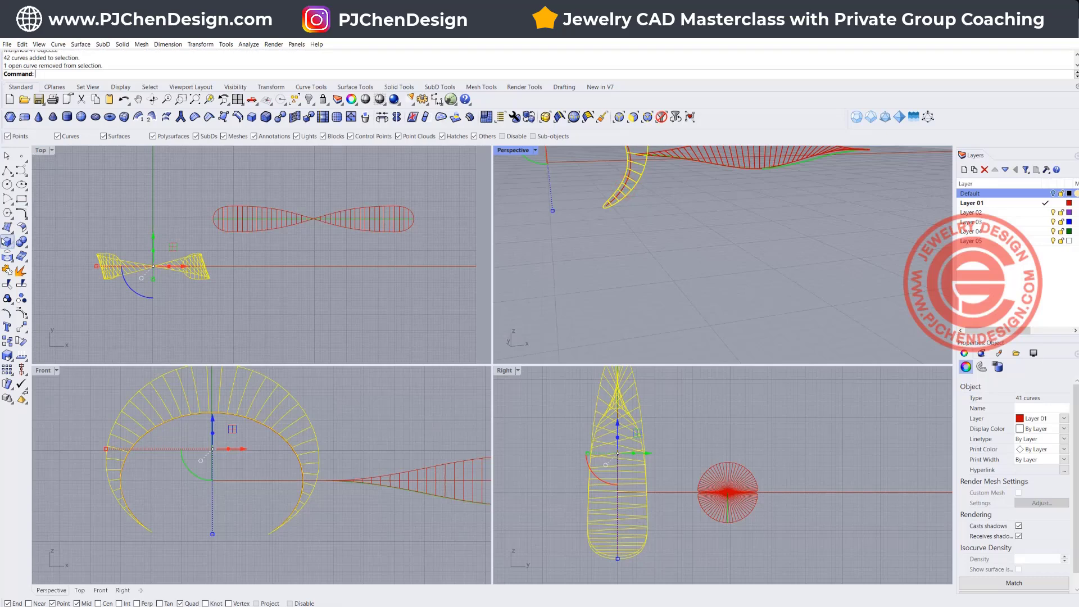
pyautogui.click(7, 242)
pyautogui.click(64, 272)
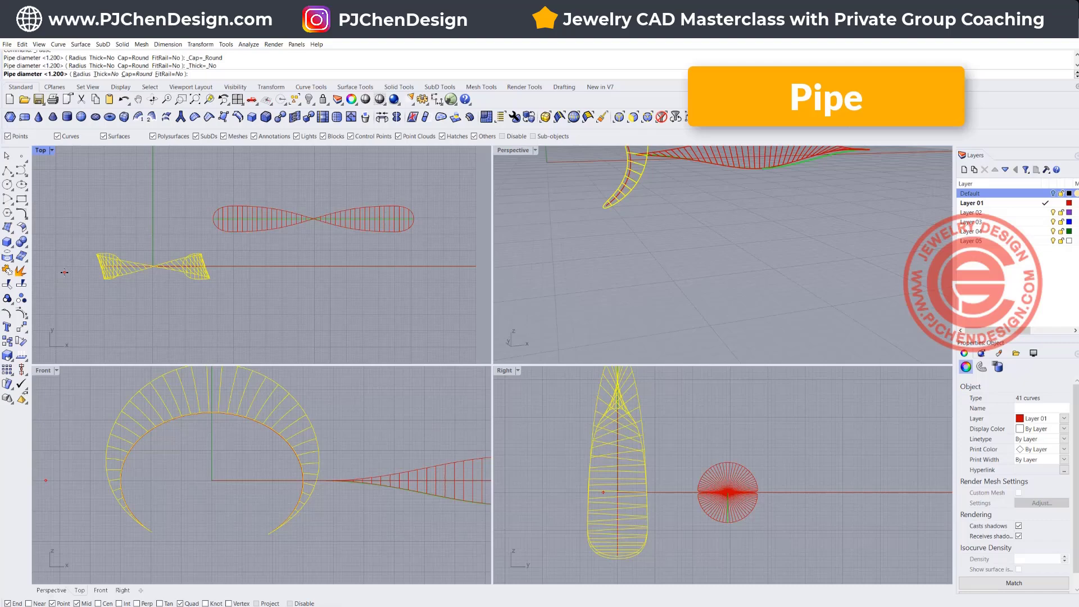
pyautogui.write('1.5')
pyautogui.press('Return')
# - Select the open ellipse curve running along the inside of the piped bracelet
pyautogui.doubleClick(523, 152)
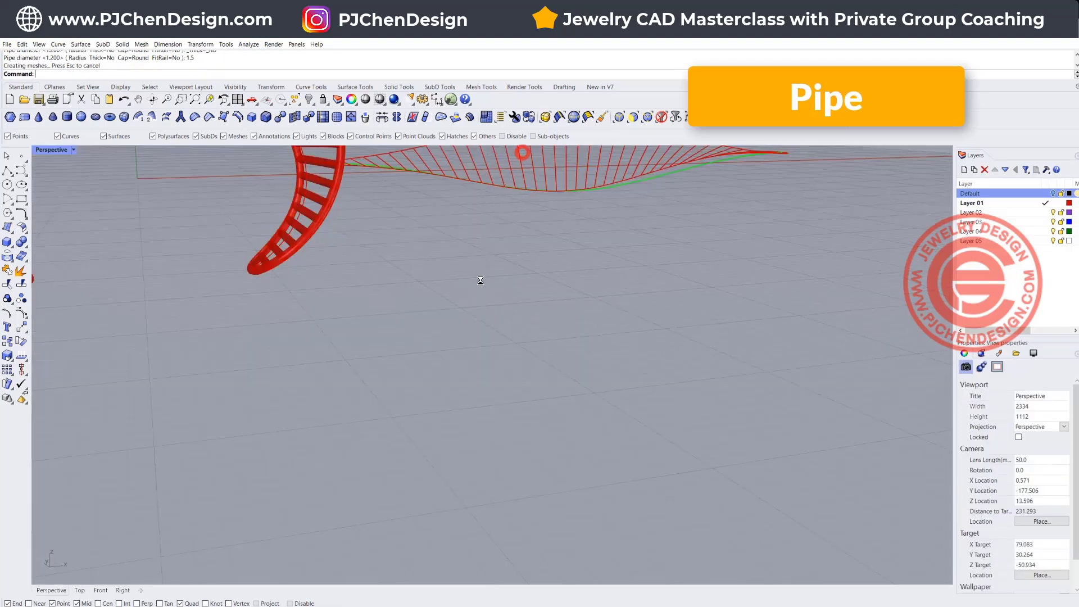
pyautogui.scroll(-4, 480, 280)
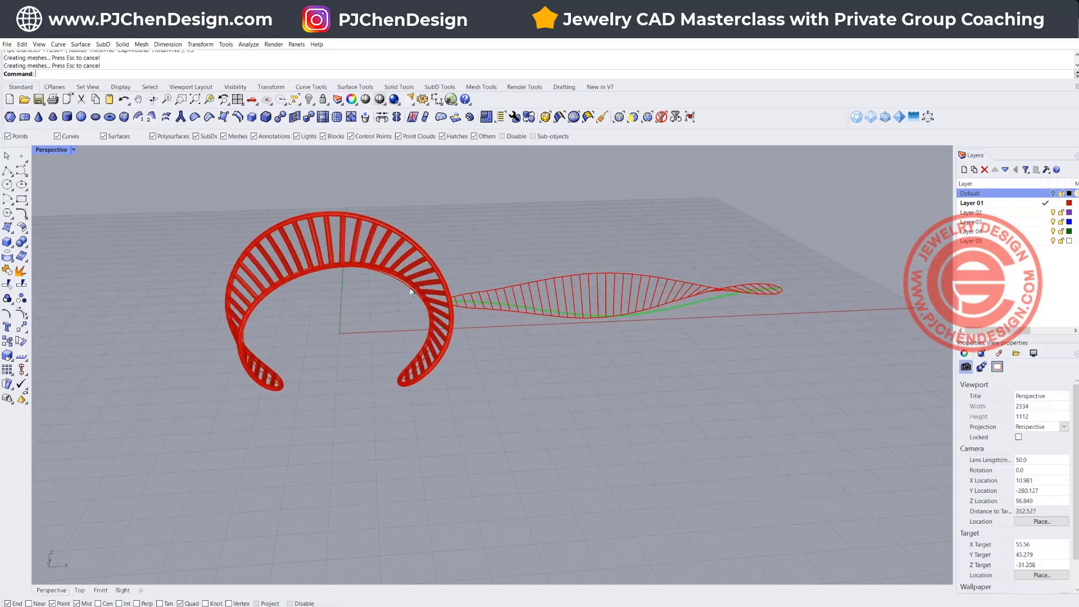
pyautogui.click(411, 291)
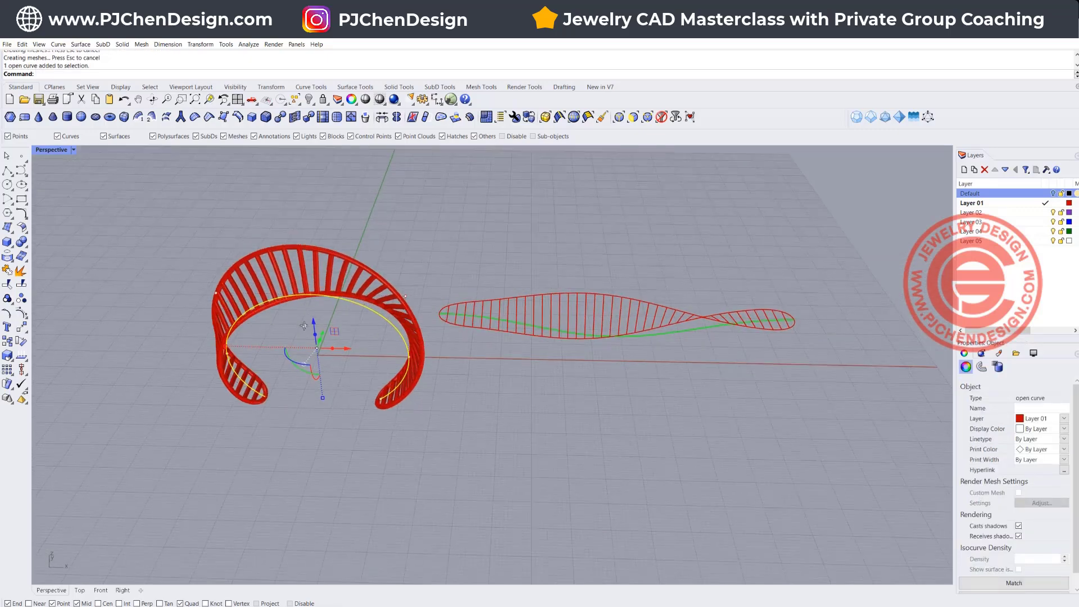